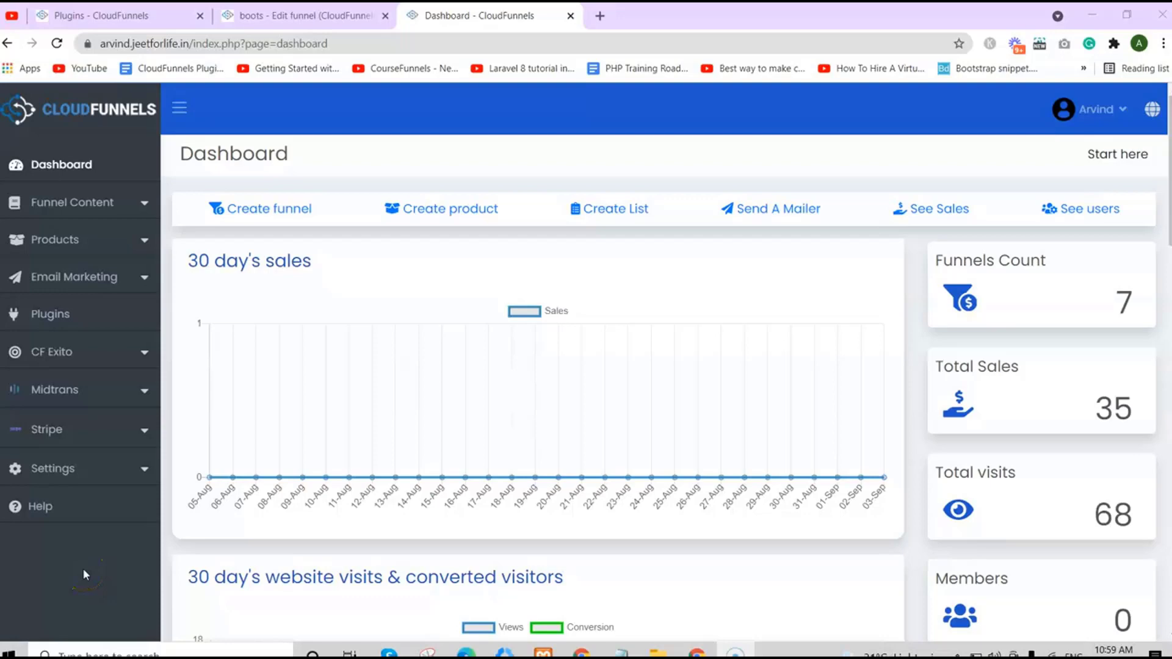
From Funnel Content > Funnels and sites, open the boots funnel's Edit Funnel page.
{"action": "left_click", "coordinate": [101, 209]}
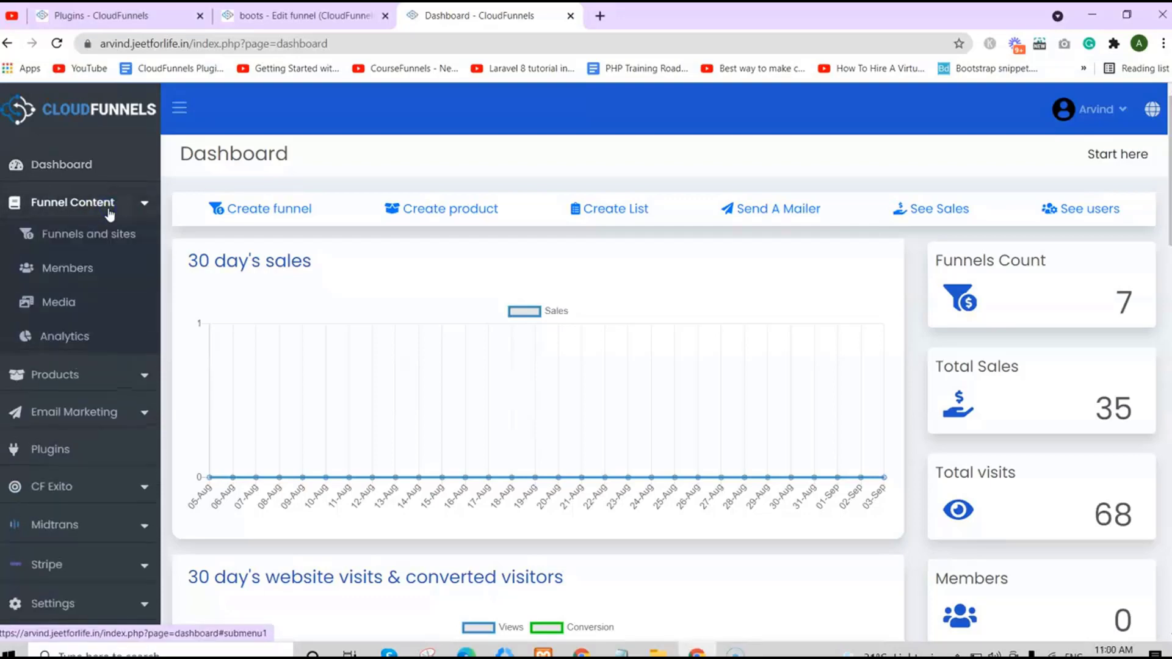
{"action": "left_click", "coordinate": [99, 205]}
{"action": "left_click", "coordinate": [95, 208]}
{"action": "left_click", "coordinate": [97, 234]}
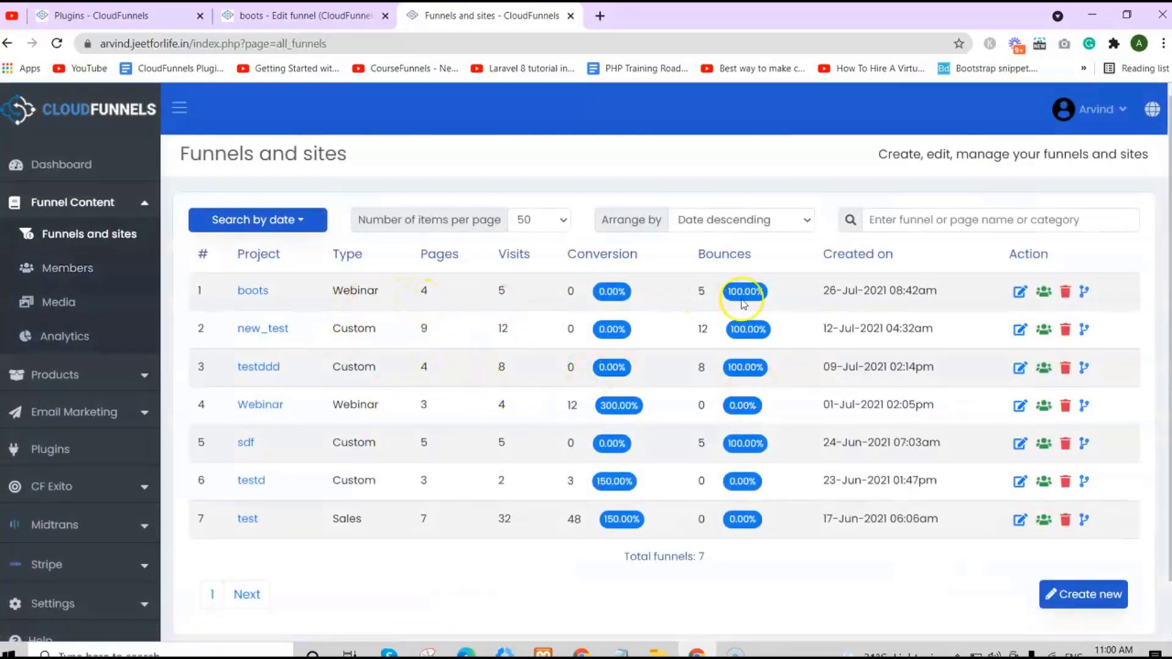
{"action": "left_click", "coordinate": [1016, 293]}
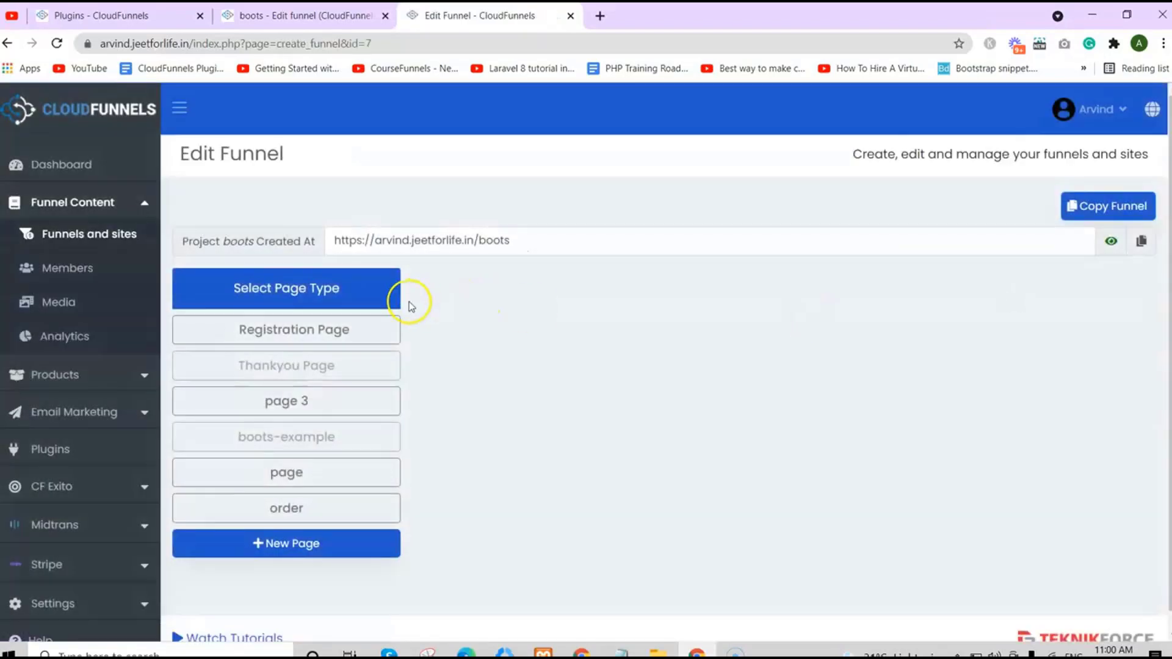
Open the Registration Page's settings and show its SEO data.
{"action": "left_click", "coordinate": [340, 336]}
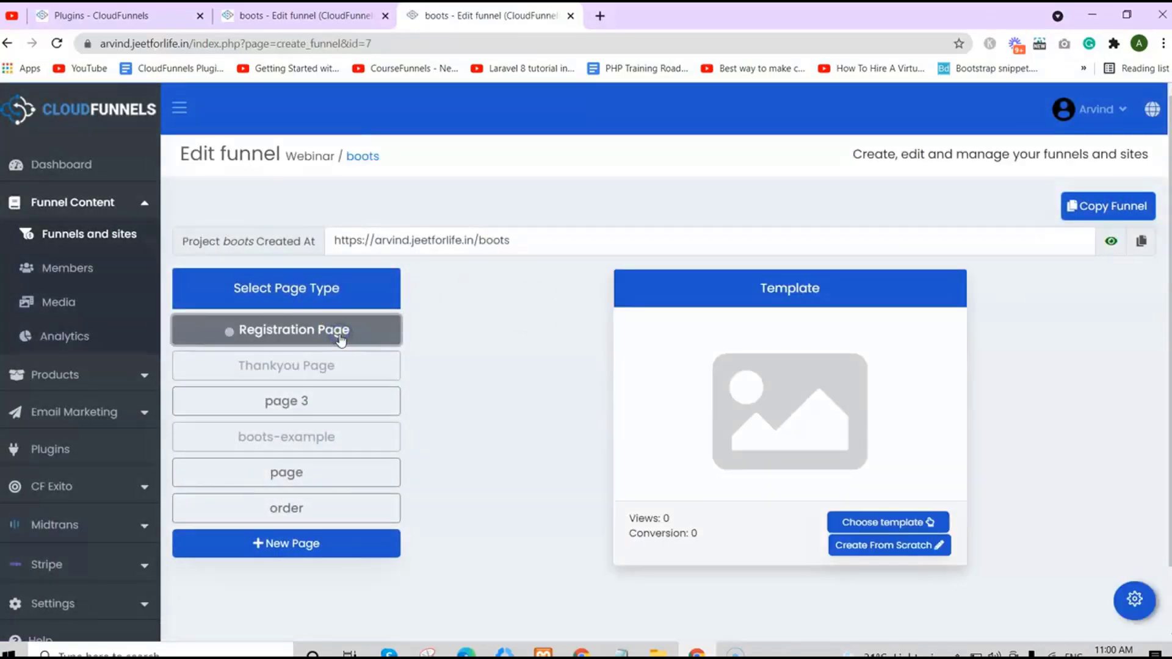
{"action": "left_click", "coordinate": [1126, 606]}
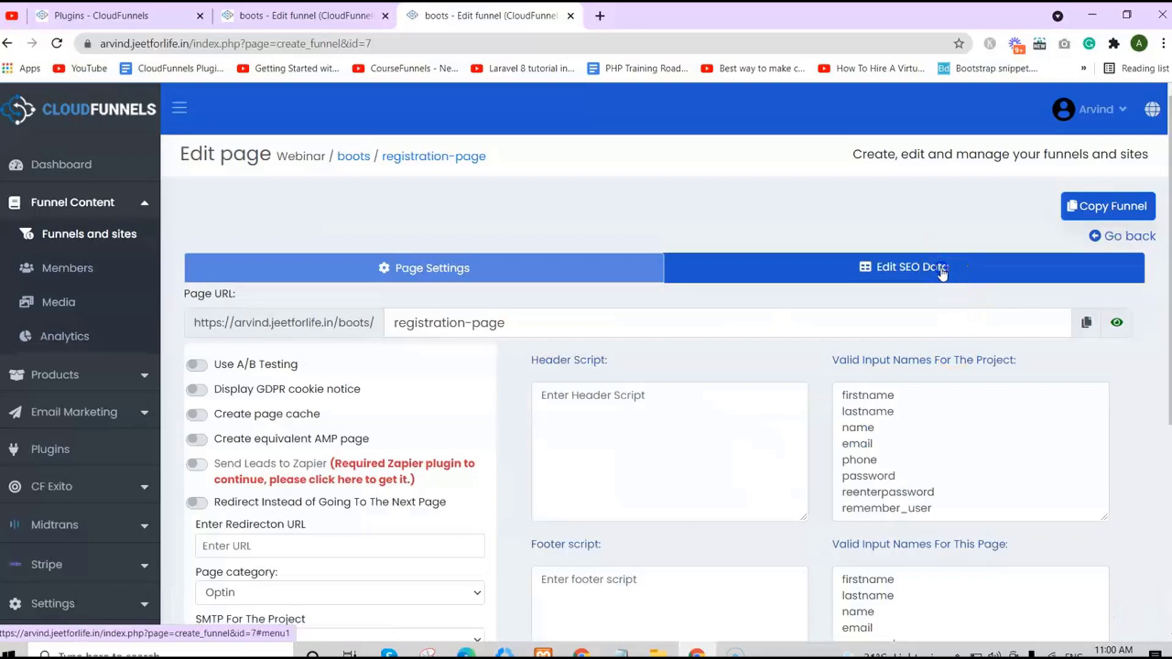
{"action": "left_click", "coordinate": [941, 270]}
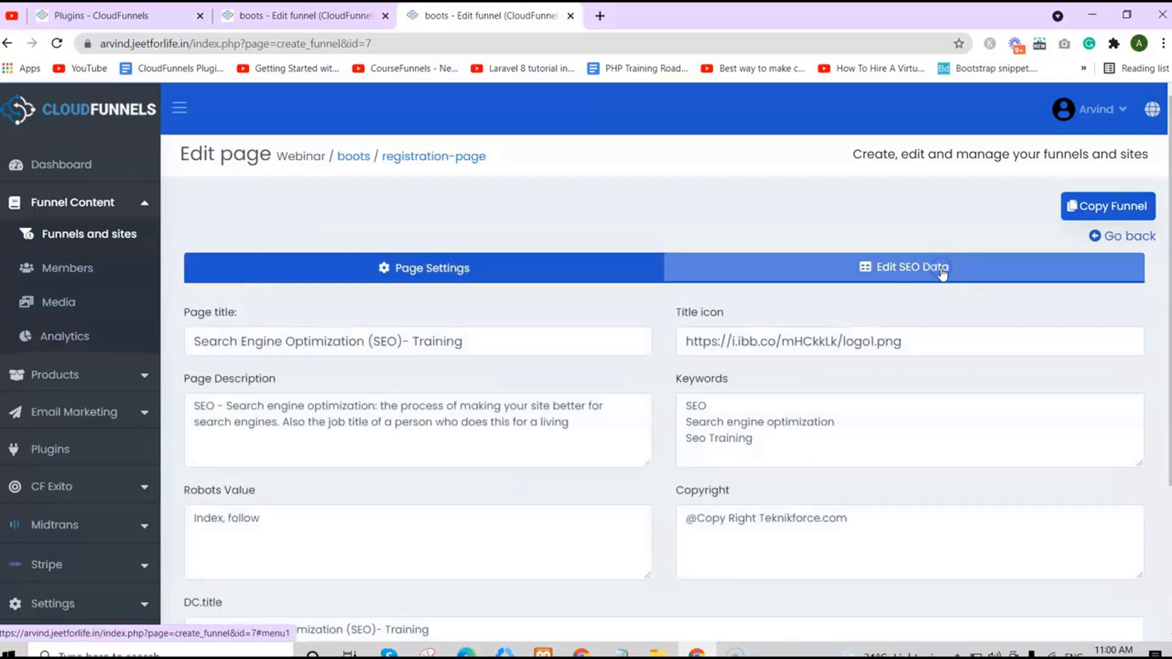
{"action": "scroll", "coordinate": [832, 340], "scroll_direction": "down", "scroll_amount": 2}
{"action": "scroll", "coordinate": [831, 339], "scroll_direction": "up", "scroll_amount": 2}
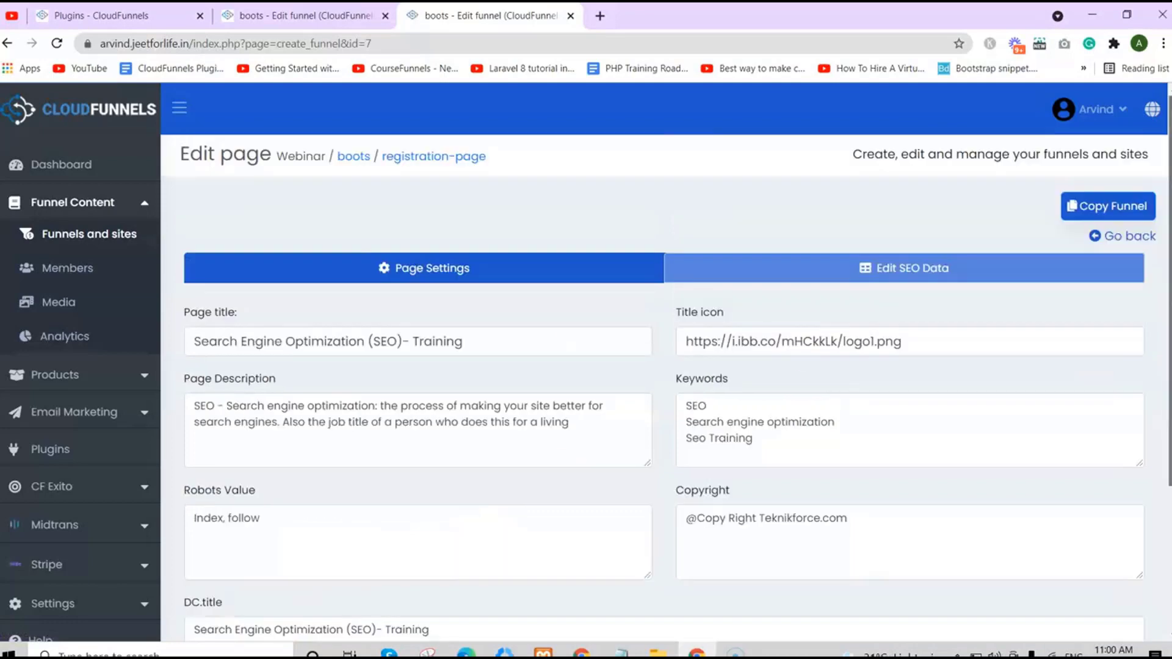
{"action": "scroll", "coordinate": [832, 340], "scroll_direction": "down", "scroll_amount": 3}
{"action": "scroll", "coordinate": [683, 376], "scroll_direction": "up", "scroll_amount": 2}
{"action": "scroll", "coordinate": [683, 377], "scroll_direction": "down", "scroll_amount": 2}
{"action": "scroll", "coordinate": [683, 376], "scroll_direction": "up", "scroll_amount": 3}
Review the title, icon URL, description, keywords, 'Index, follow' robots and copyright, then save the settings.
{"action": "left_click", "coordinate": [683, 377]}
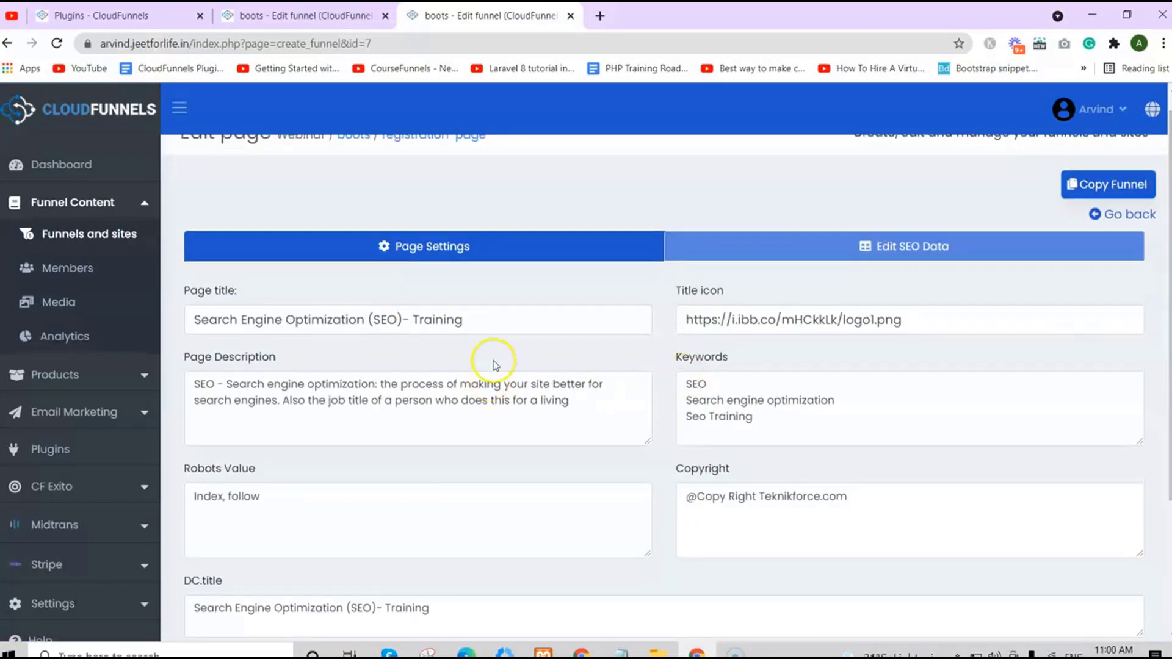
{"action": "left_click_drag", "start_coordinate": [486, 318], "coordinate": [209, 293]}
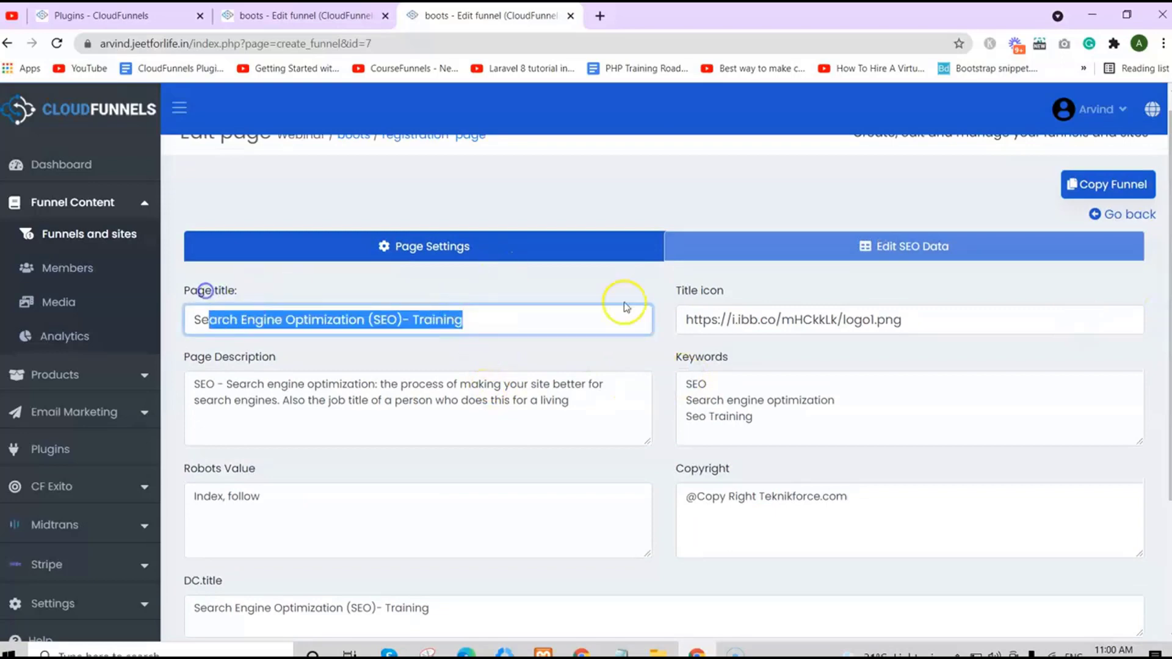
{"action": "left_click_drag", "start_coordinate": [933, 317], "coordinate": [692, 293]}
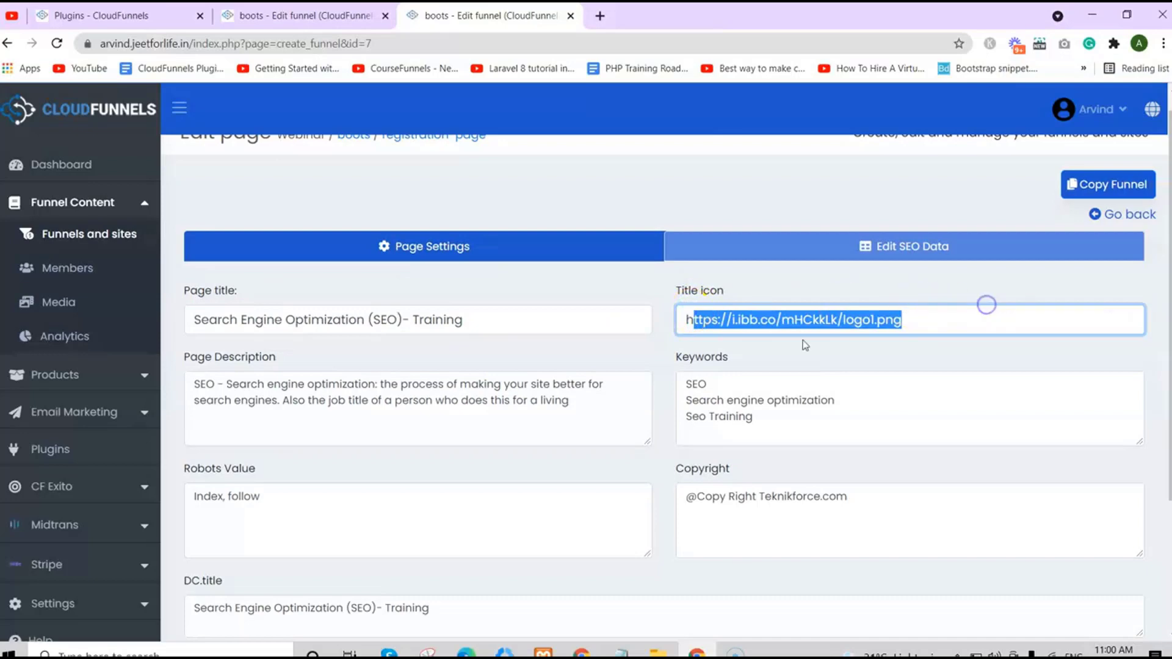
{"action": "left_click_drag", "start_coordinate": [216, 385], "coordinate": [482, 401]}
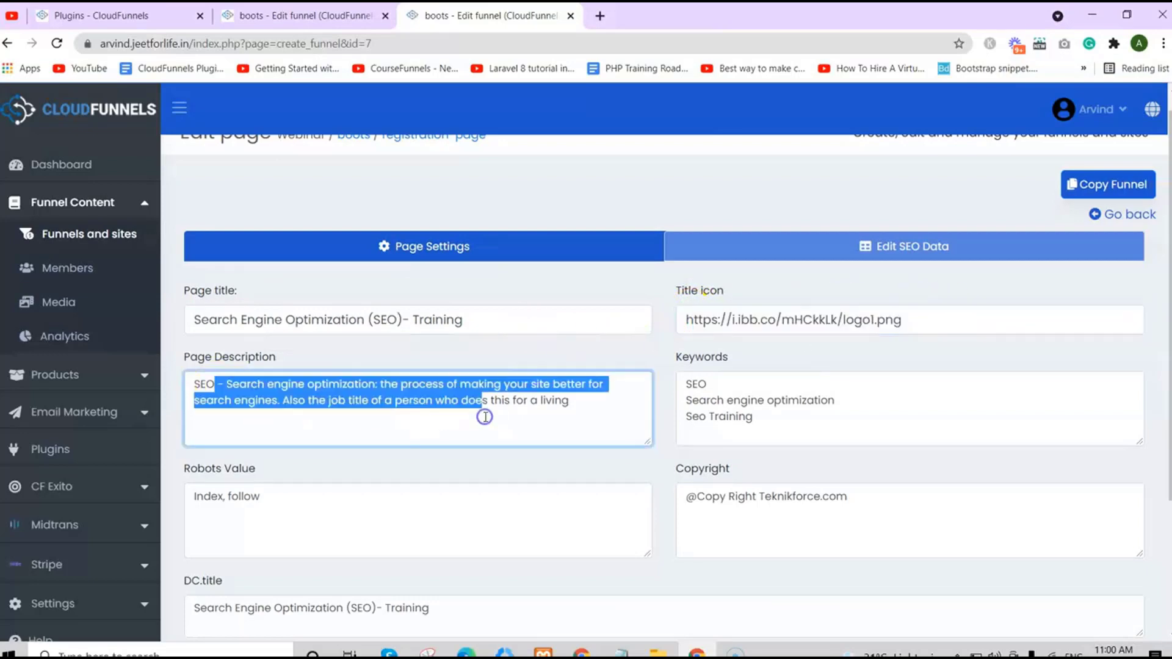
{"action": "left_click_drag", "start_coordinate": [754, 415], "coordinate": [684, 383]}
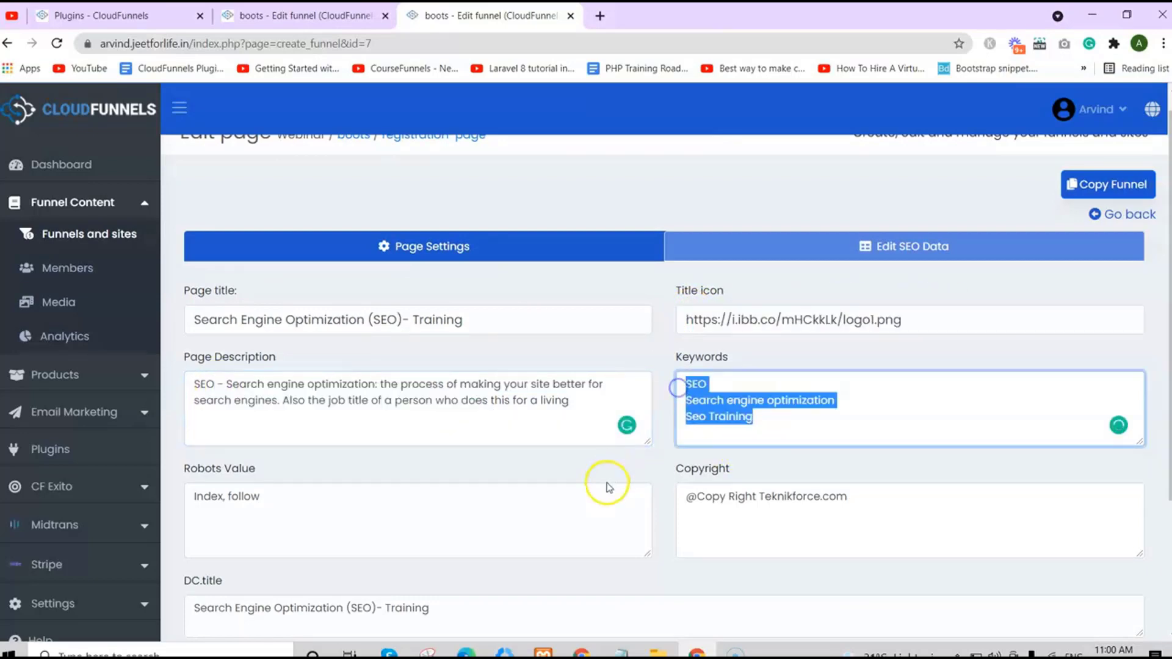
{"action": "left_click", "coordinate": [243, 529]}
{"action": "left_click_drag", "start_coordinate": [189, 516], "coordinate": [266, 502]}
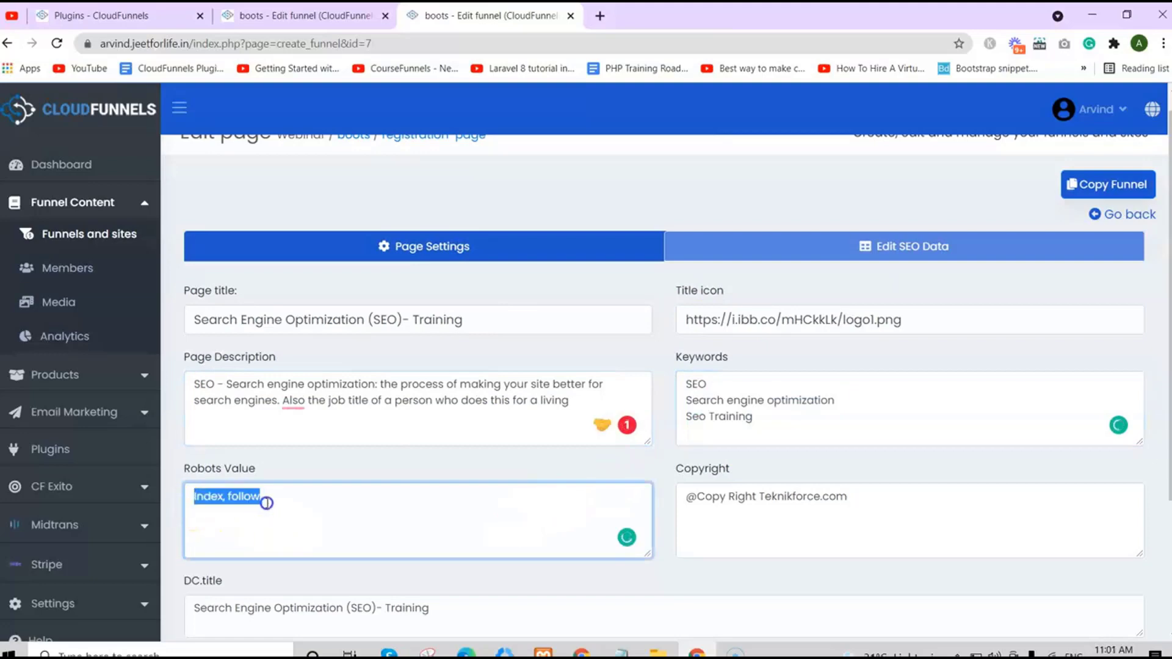
{"action": "left_click_drag", "start_coordinate": [862, 499], "coordinate": [726, 503]}
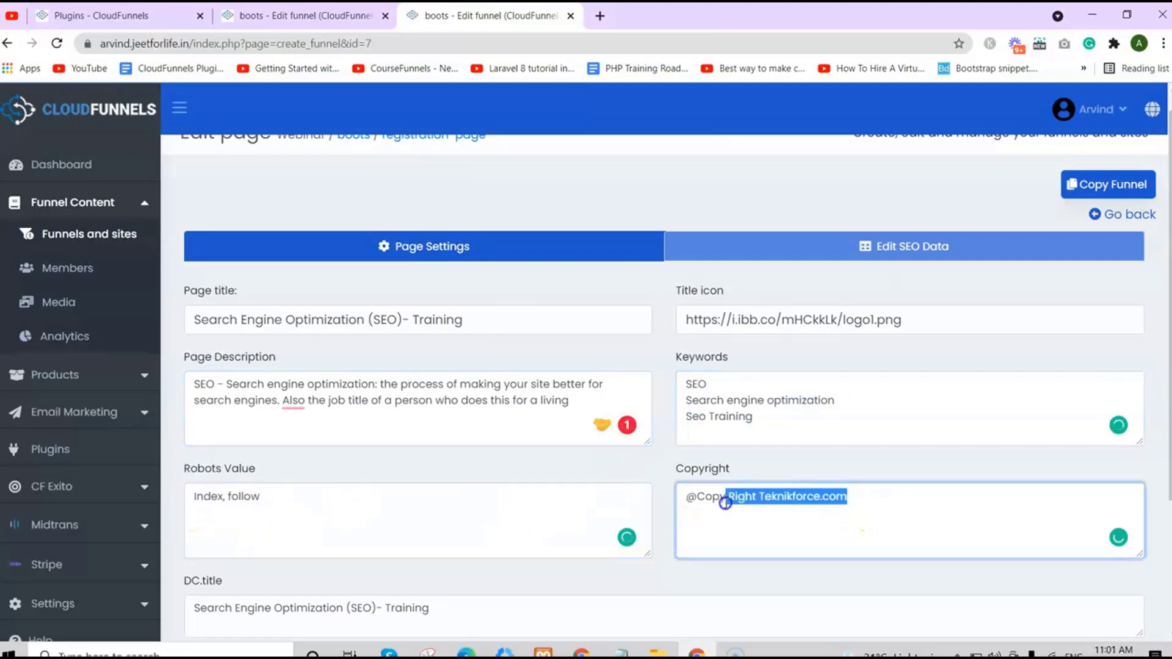
{"action": "scroll", "coordinate": [585, 391], "scroll_direction": "down", "scroll_amount": 3}
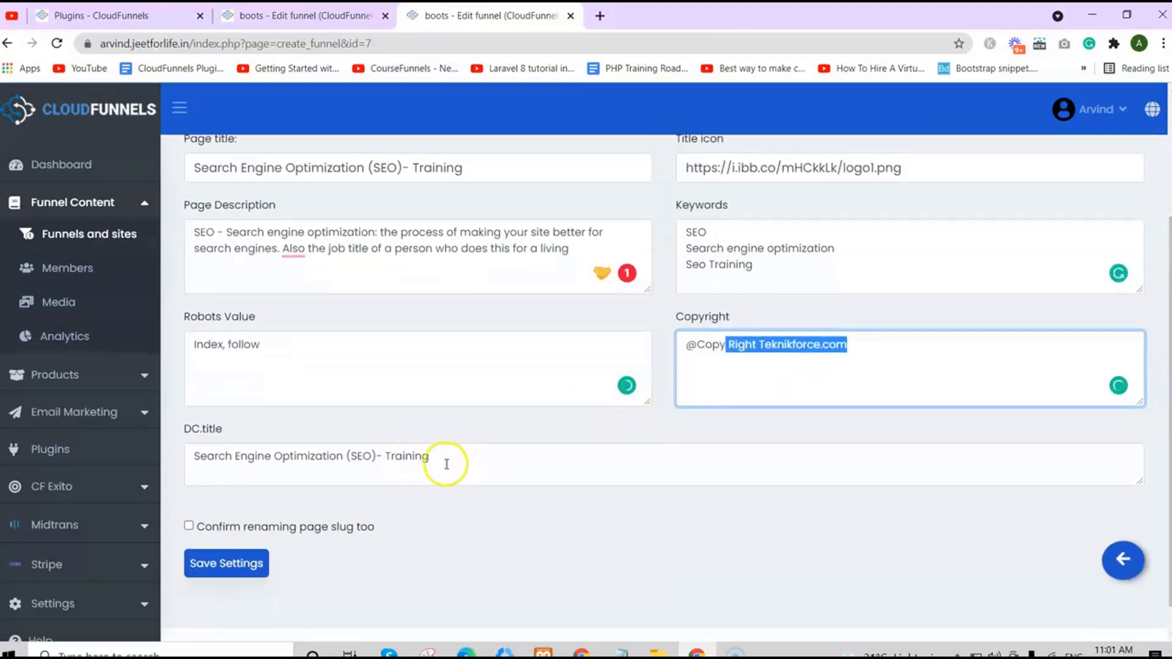
{"action": "left_click_drag", "start_coordinate": [445, 460], "coordinate": [183, 440]}
{"action": "left_click", "coordinate": [263, 564]}
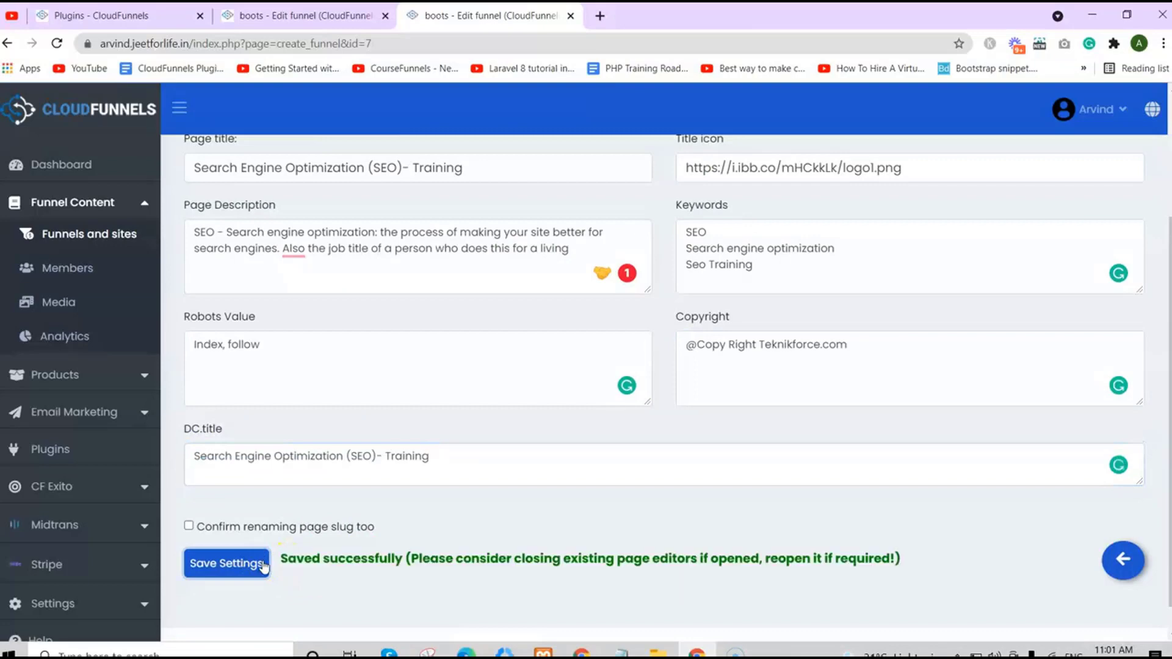
{"action": "scroll", "coordinate": [649, 474], "scroll_direction": "up", "scroll_amount": 3}
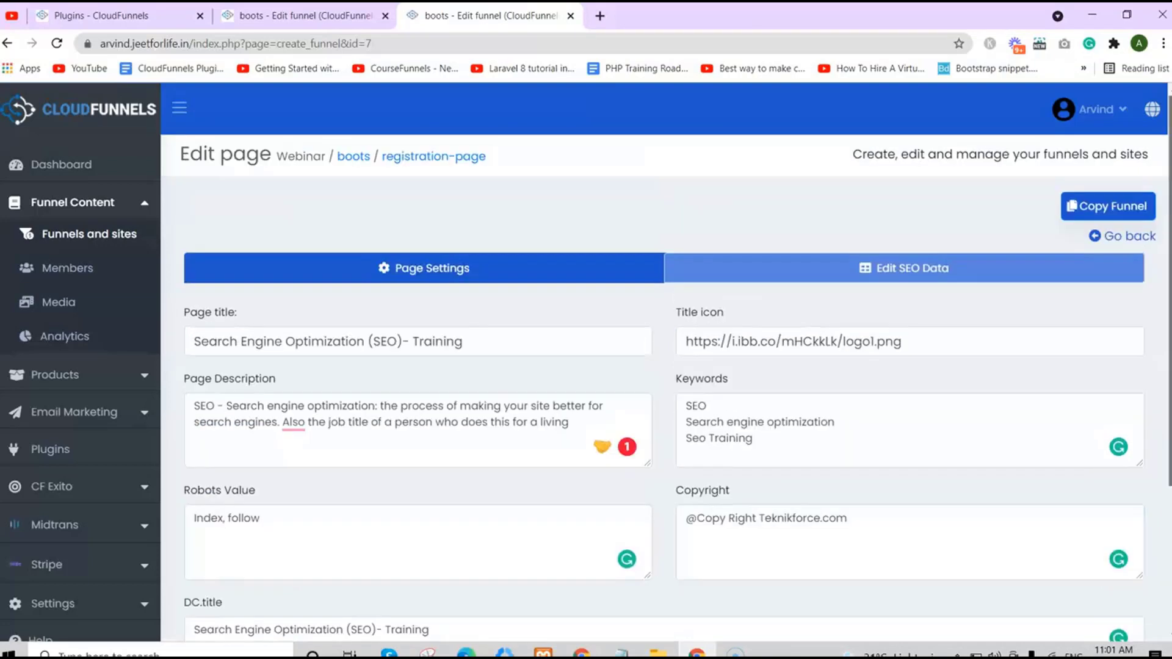
{"action": "scroll", "coordinate": [1105, 583], "scroll_direction": "down", "scroll_amount": 3}
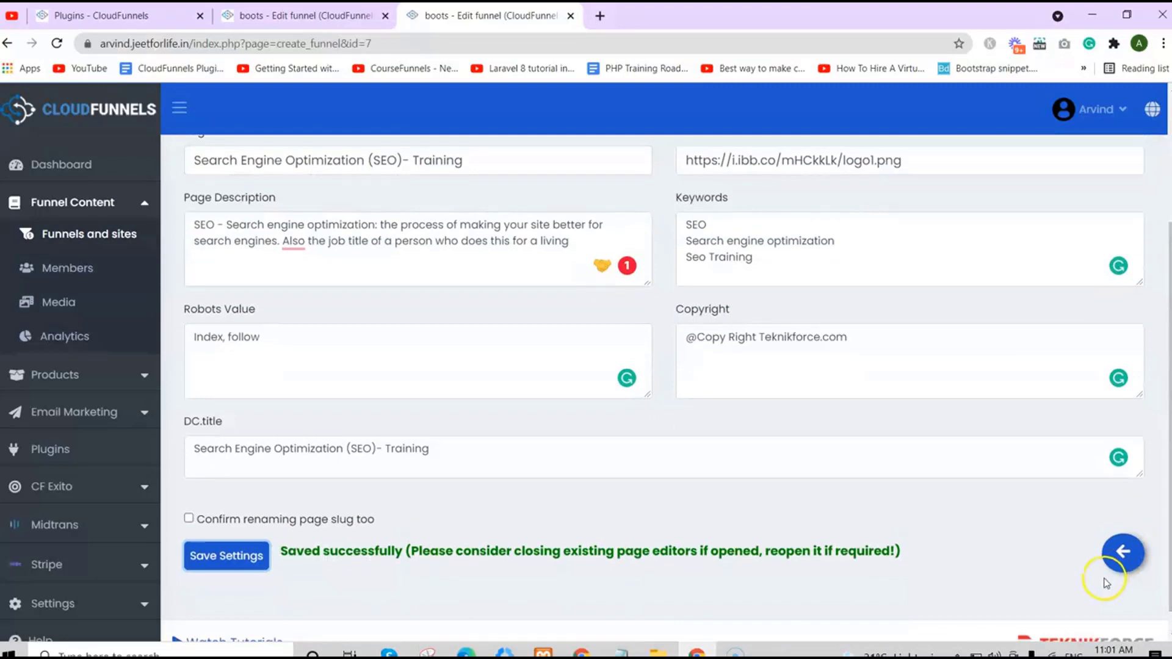
Visit the live Registration Page in a new tab to check its title, then return to the funnel tab.
{"action": "left_click", "coordinate": [1121, 552]}
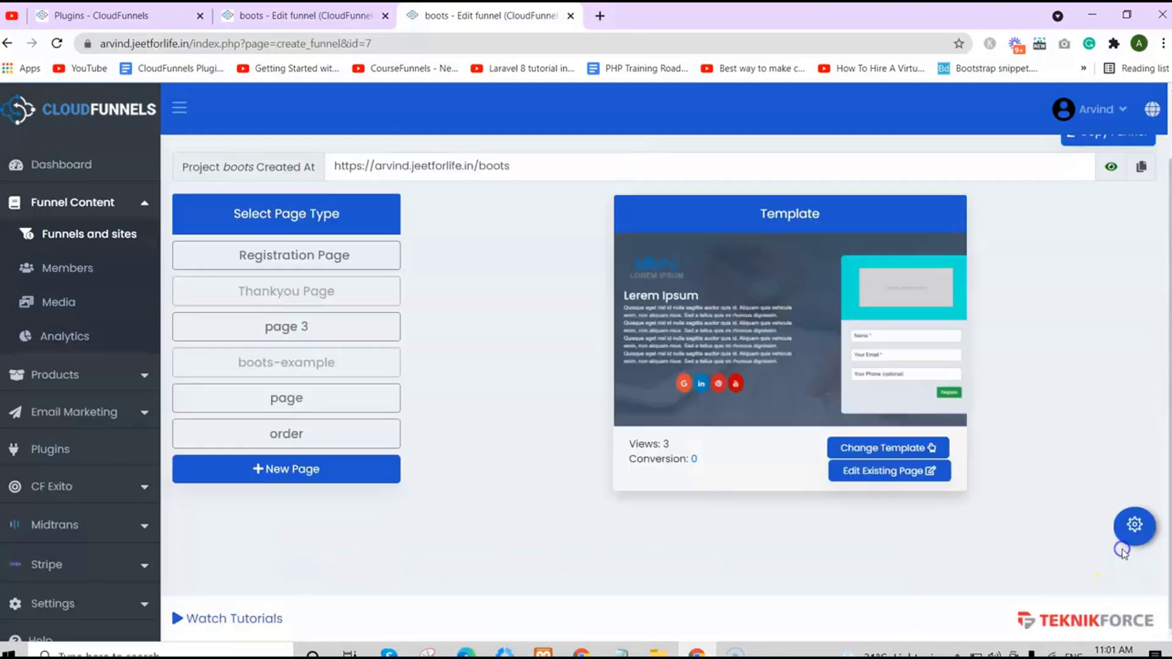
{"action": "right_click", "coordinate": [337, 256]}
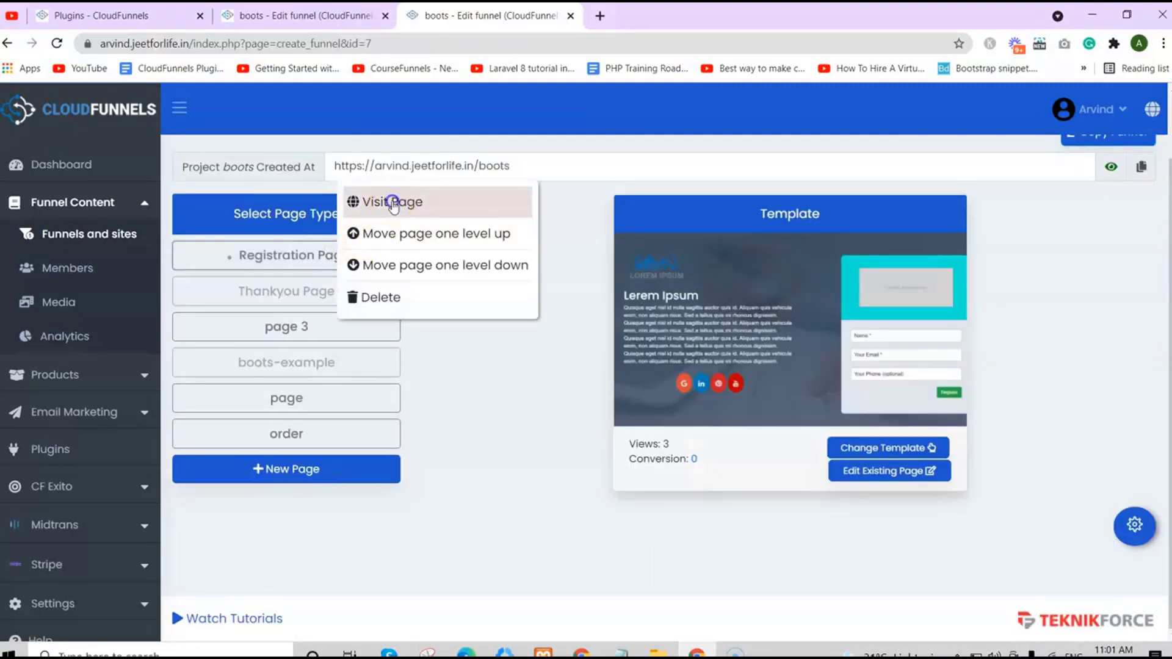
{"action": "left_click", "coordinate": [390, 202]}
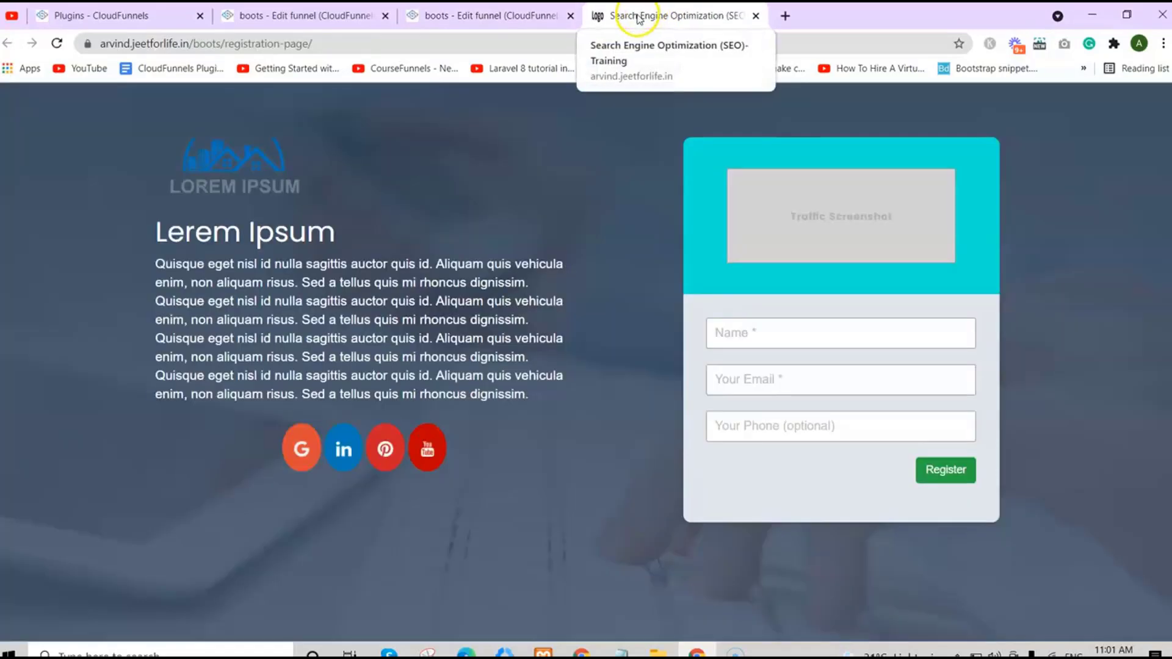
{"action": "left_click_drag", "start_coordinate": [618, 18], "coordinate": [653, 9]}
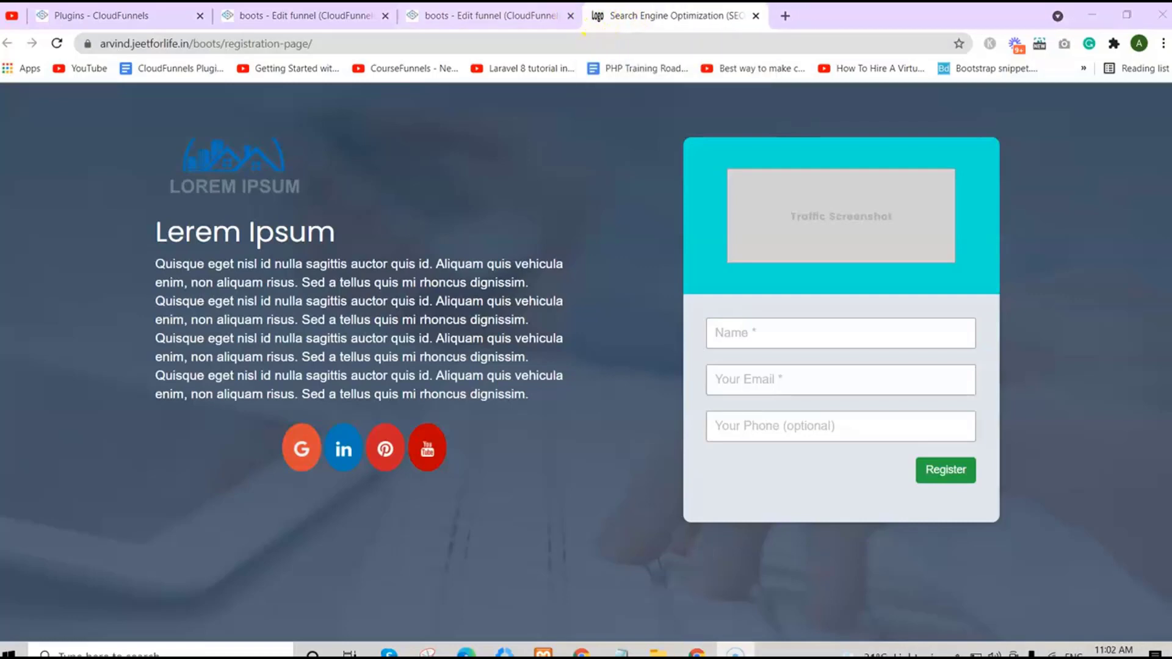
{"action": "left_click", "coordinate": [550, 17]}
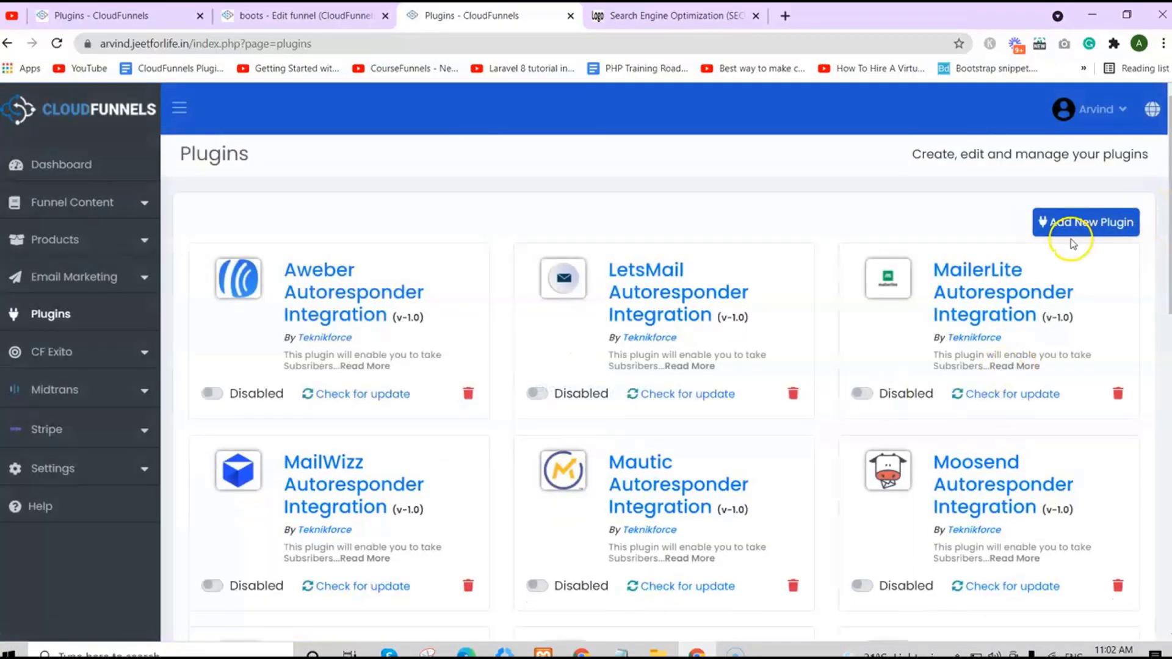
Search the marketplace for 'seo' and install the CF SEO plugin.
{"action": "left_click", "coordinate": [1050, 222]}
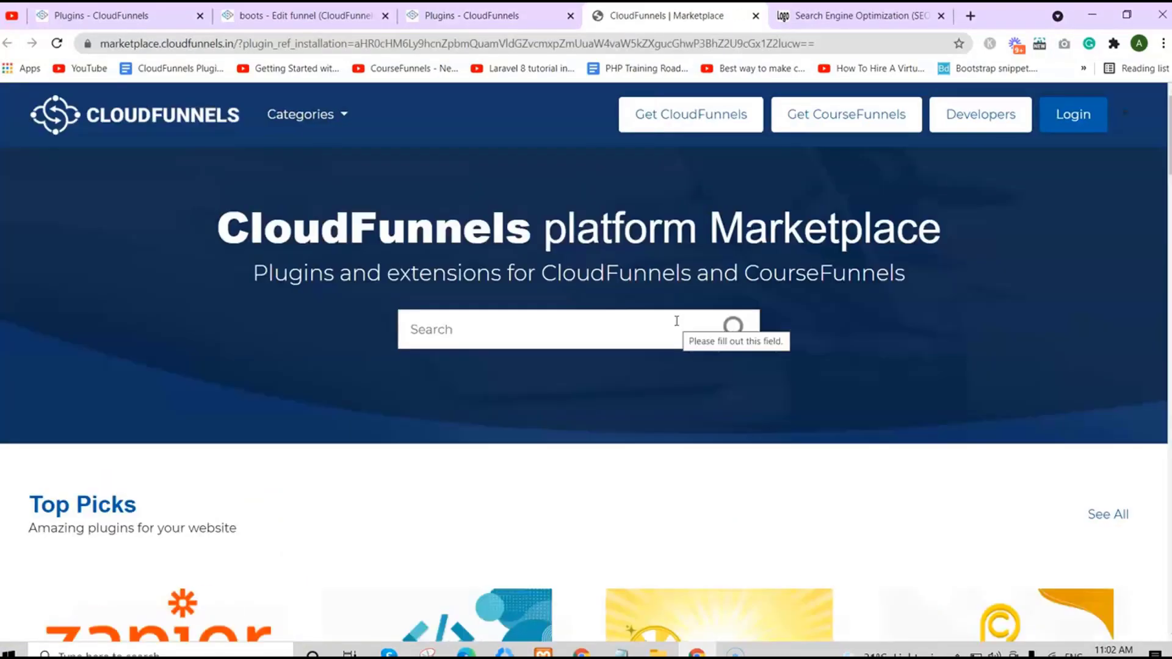
{"action": "left_click", "coordinate": [652, 325]}
{"action": "type", "text": "seo"}
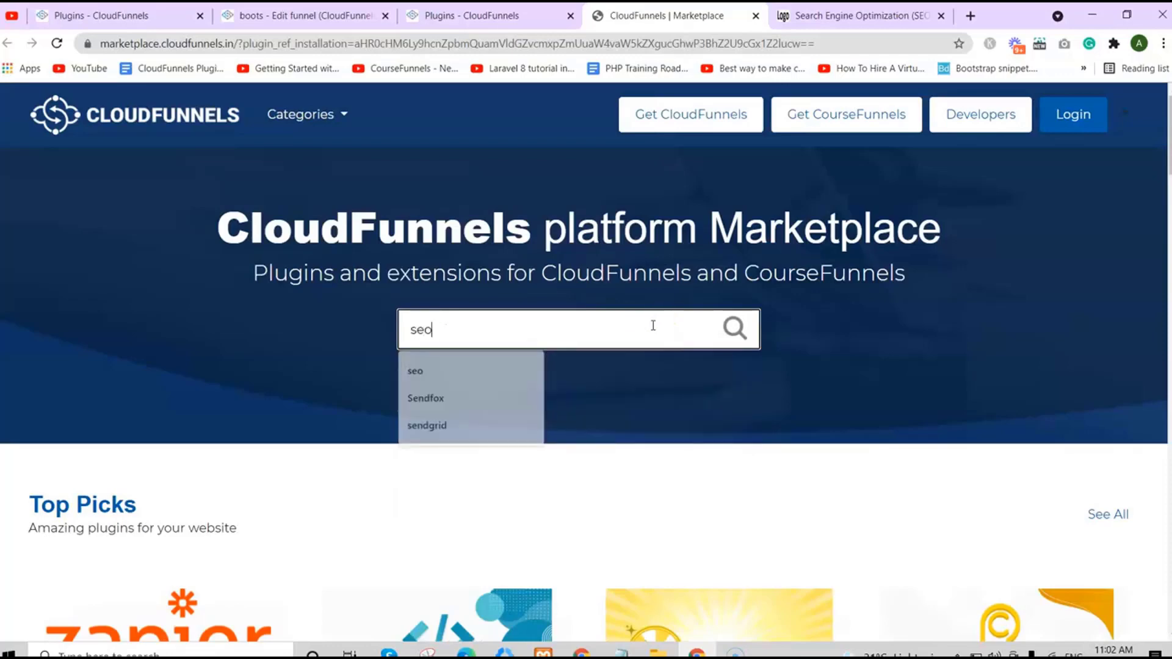
{"action": "key", "text": "Return"}
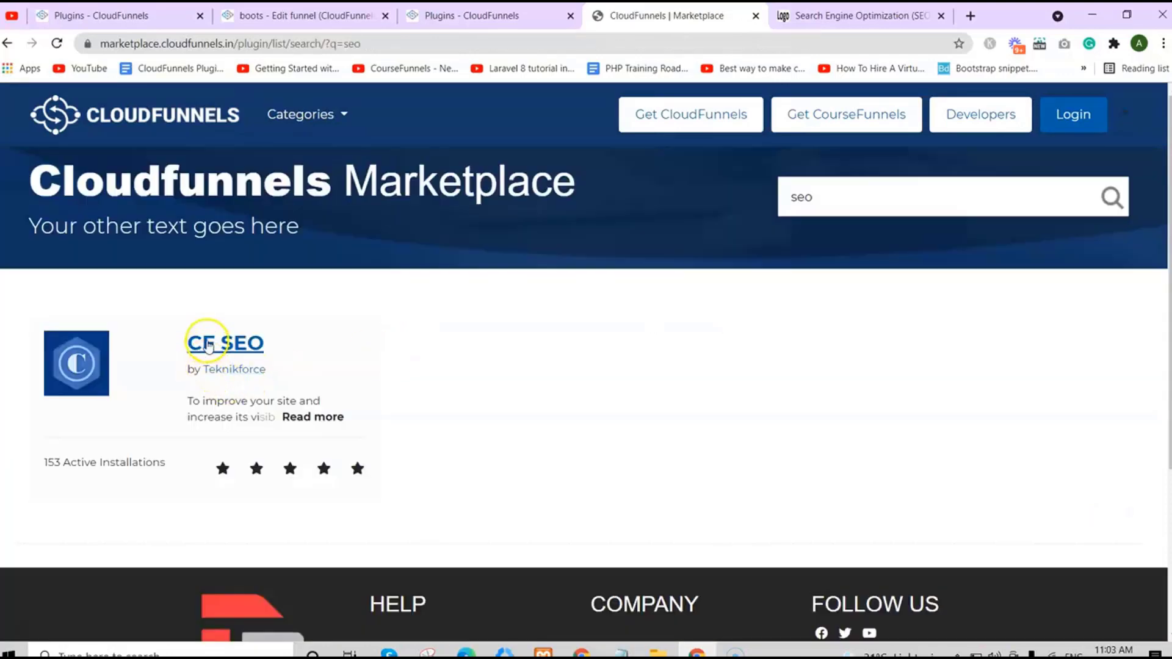
{"action": "left_click", "coordinate": [210, 343]}
{"action": "left_click", "coordinate": [349, 395]}
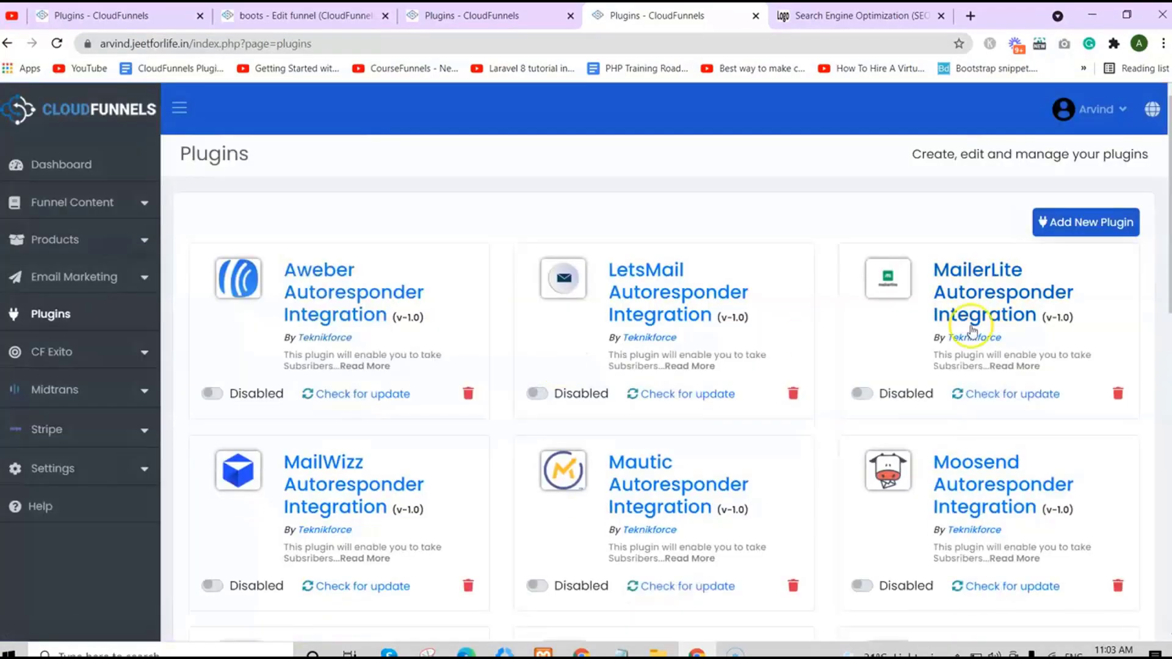
Activate the CF SEO plugin and open its All Setup page.
{"action": "scroll", "coordinate": [976, 329], "scroll_direction": "down", "scroll_amount": 10}
{"action": "scroll", "coordinate": [544, 555], "scroll_direction": "down", "scroll_amount": 3}
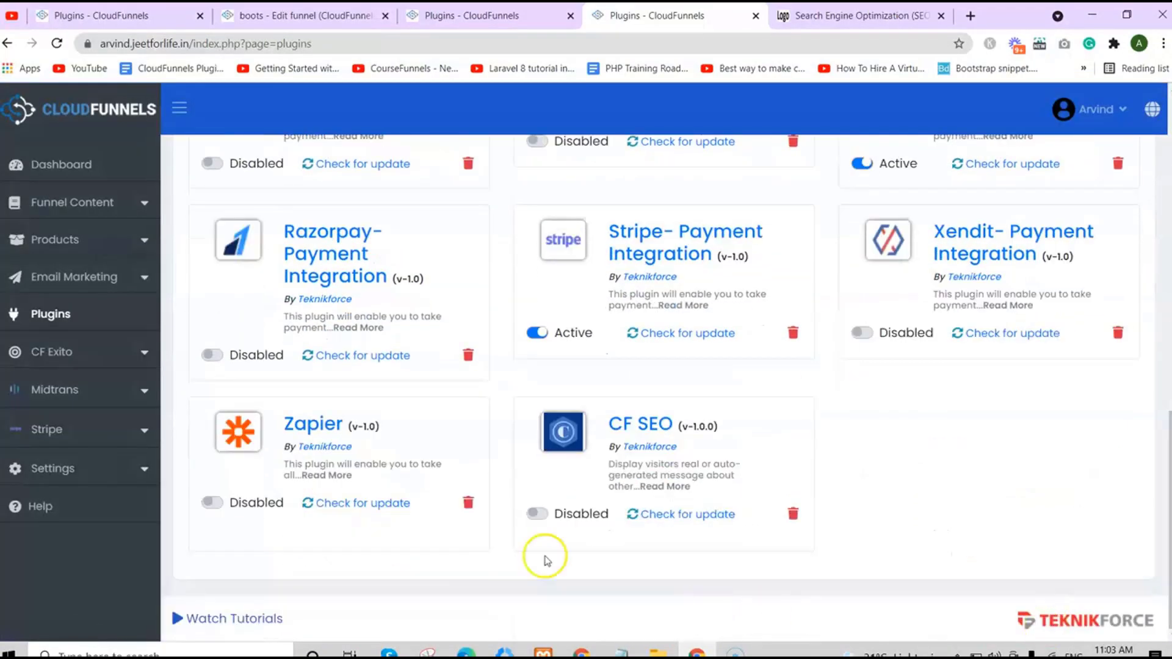
{"action": "left_click", "coordinate": [537, 515]}
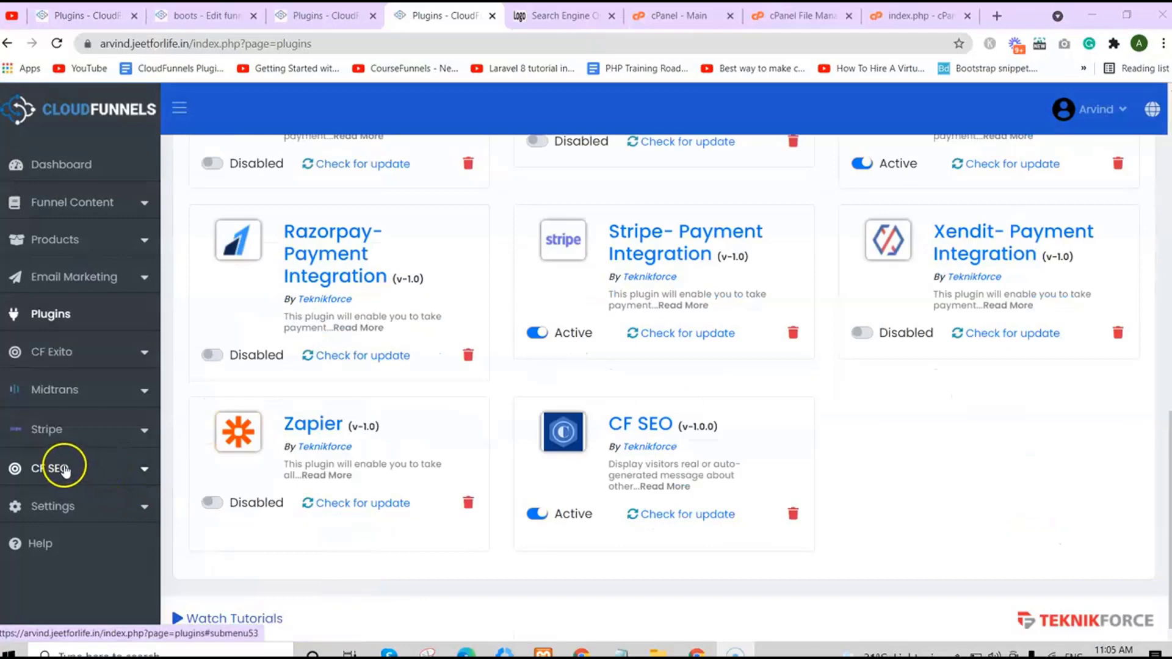
{"action": "left_click", "coordinate": [61, 470]}
{"action": "left_click", "coordinate": [64, 498]}
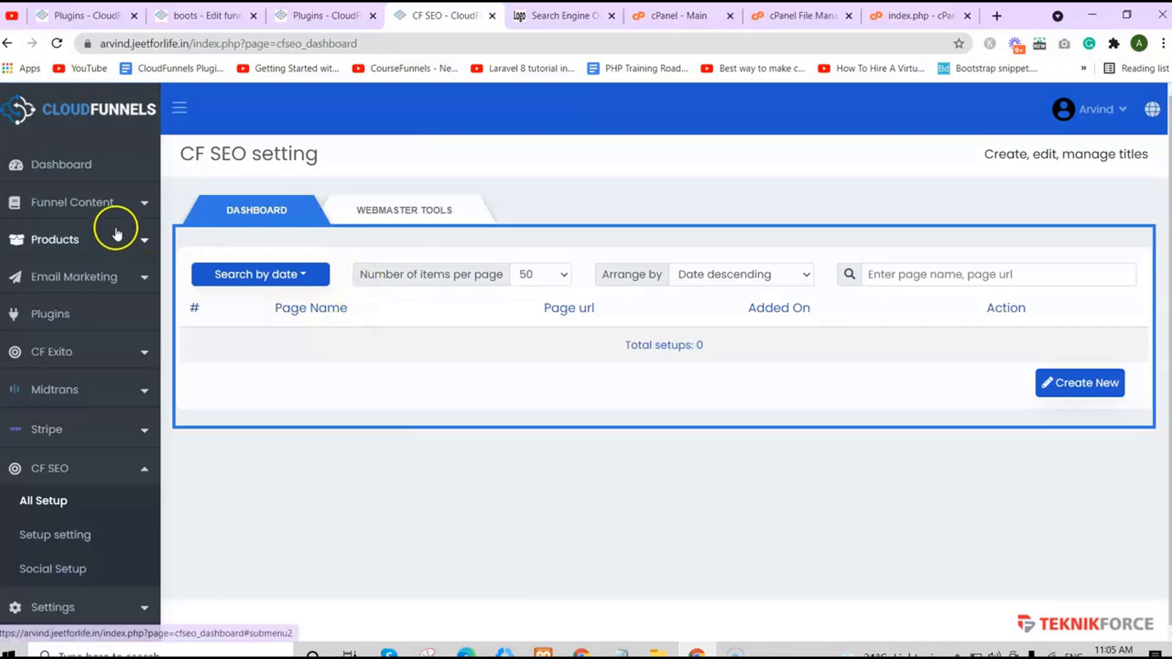
{"action": "left_click", "coordinate": [94, 206]}
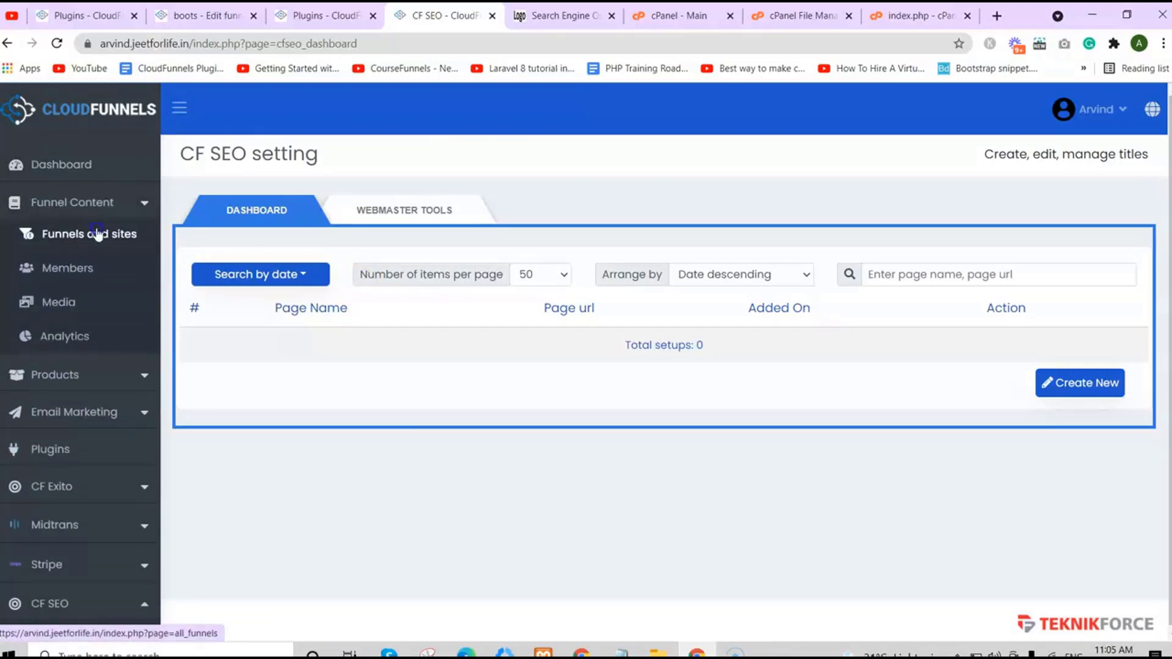
{"action": "left_click", "coordinate": [98, 235]}
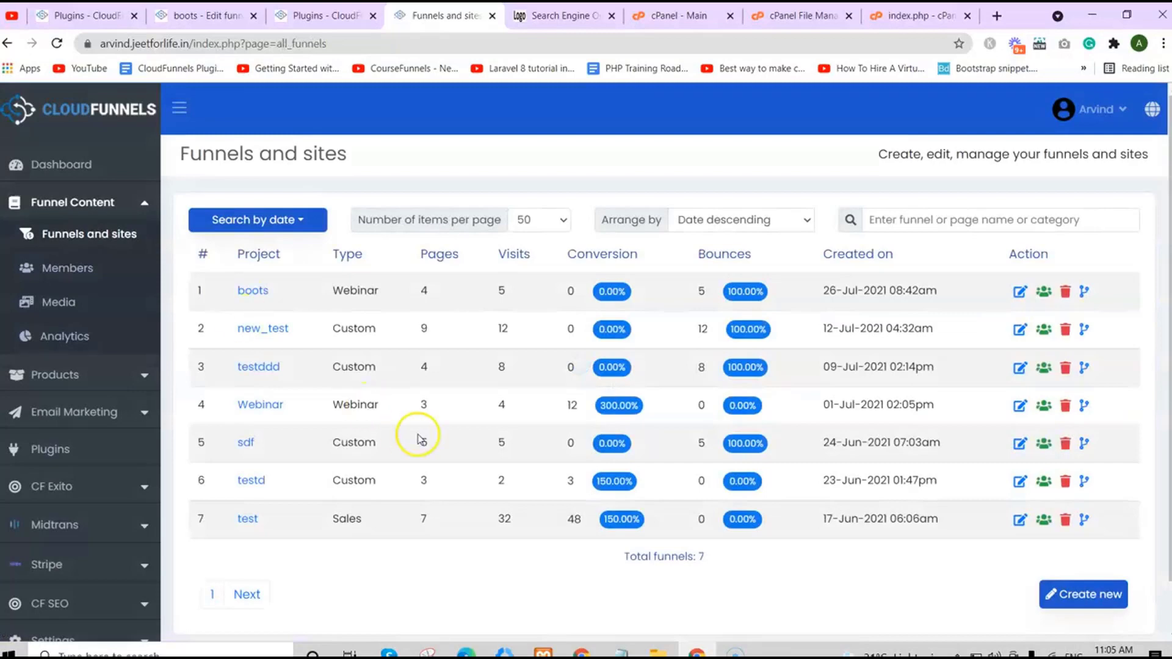
{"action": "left_click", "coordinate": [1114, 587]}
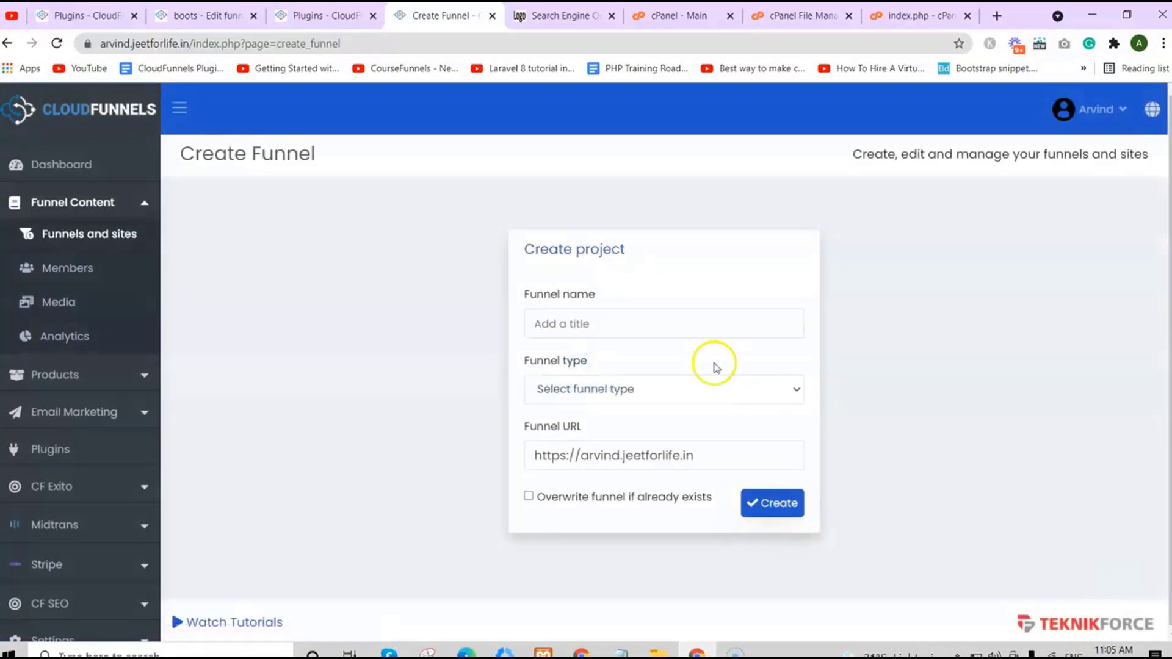
{"action": "left_click", "coordinate": [593, 322]}
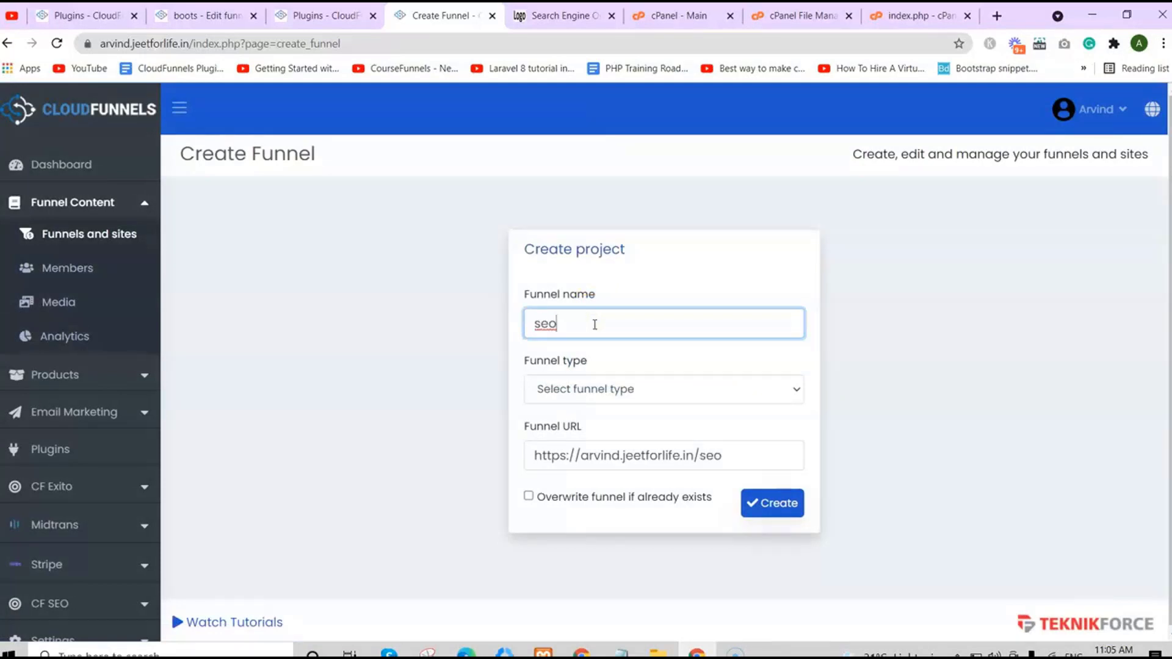
{"action": "left_click", "coordinate": [737, 445]}
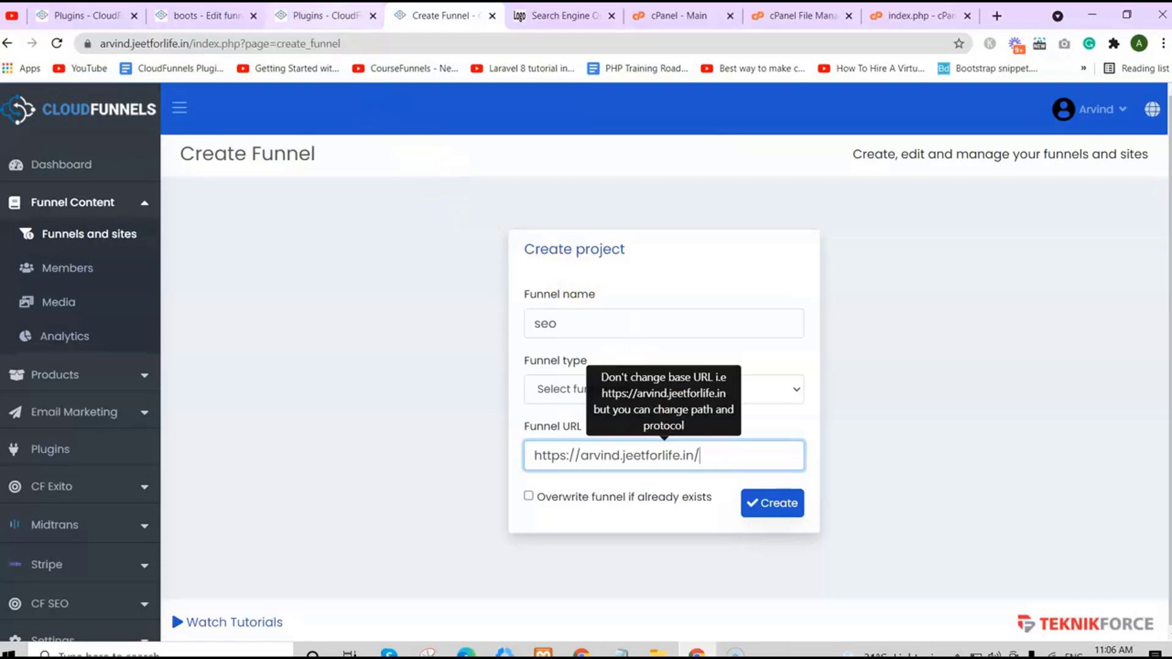
In the Plugins tab, shorten the address to load the main Dashboard.
{"action": "left_click", "coordinate": [318, 15]}
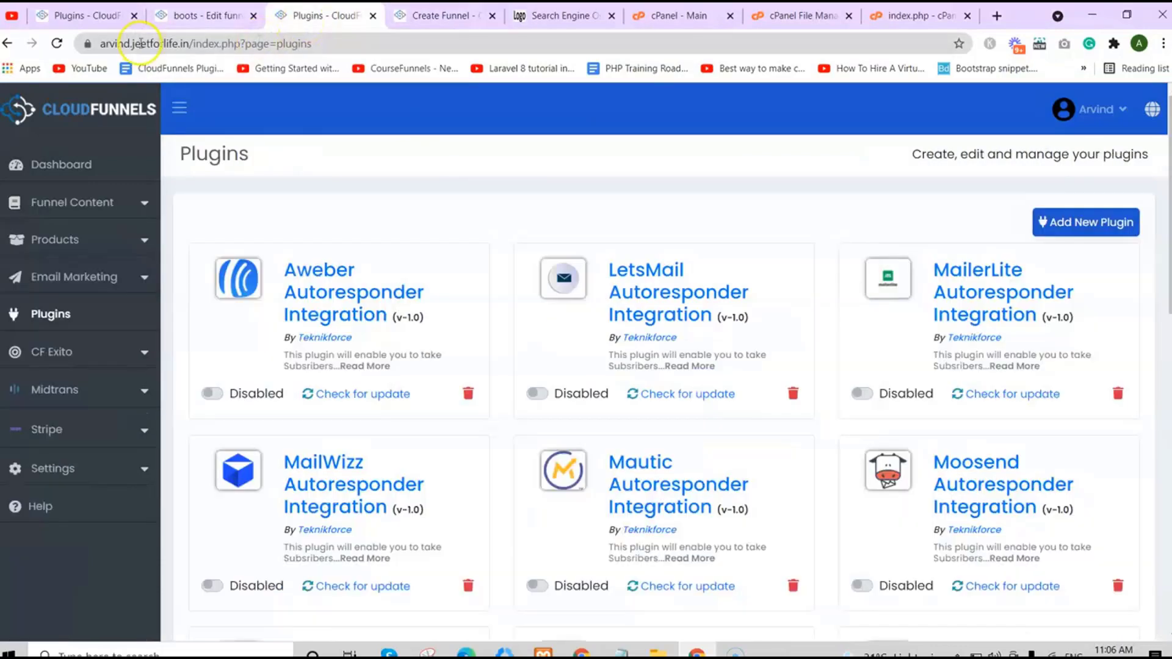
{"action": "left_click", "coordinate": [196, 44]}
{"action": "left_click", "coordinate": [342, 44]}
{"action": "key", "text": "BackSpace"}
{"action": "key", "text": "BackSpace"}
{"action": "key", "text": "BackSpace"}
{"action": "key", "text": "BackSpace"}
{"action": "key", "text": "BackSpace"}
{"action": "key", "text": "BackSpace"}
{"action": "key", "text": "BackSpace"}
{"action": "key", "text": "BackSpace"}
{"action": "key", "text": "BackSpace"}
{"action": "key", "text": "BackSpace"}
{"action": "key", "text": "BackSpace"}
{"action": "key", "text": "BackSpace"}
{"action": "key", "text": "BackSpace"}
{"action": "key", "text": "BackSpace"}
{"action": "key", "text": "BackSpace"}
{"action": "key", "text": "BackSpace"}
{"action": "key", "text": "BackSpace"}
{"action": "key", "text": "BackSpace"}
{"action": "key", "text": "BackSpace"}
{"action": "key", "text": "BackSpace"}
{"action": "key", "text": "BackSpace"}
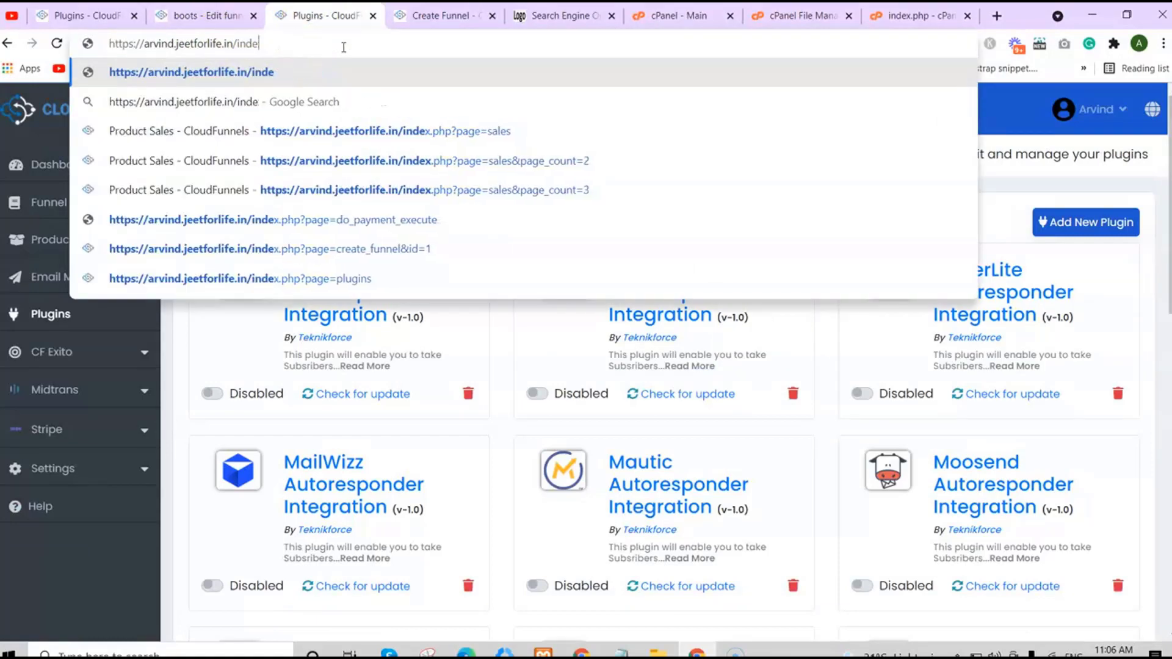
{"action": "key", "text": "Return"}
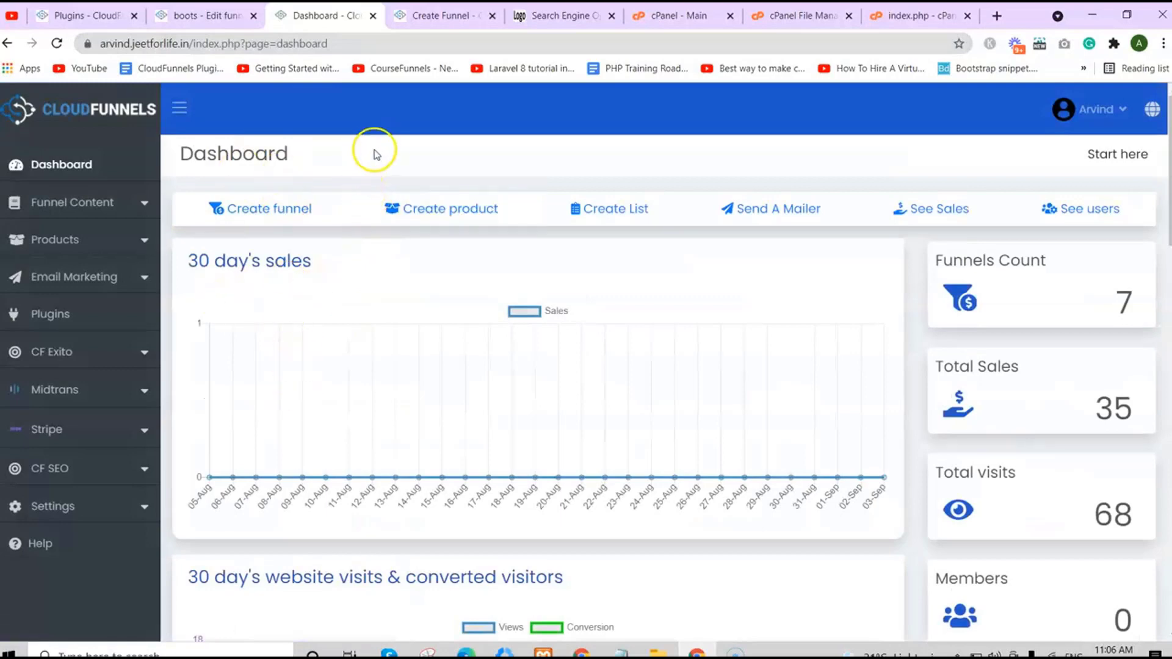
Create the 'seo' funnel with Sales as its funnel type.
{"action": "left_click", "coordinate": [439, 15]}
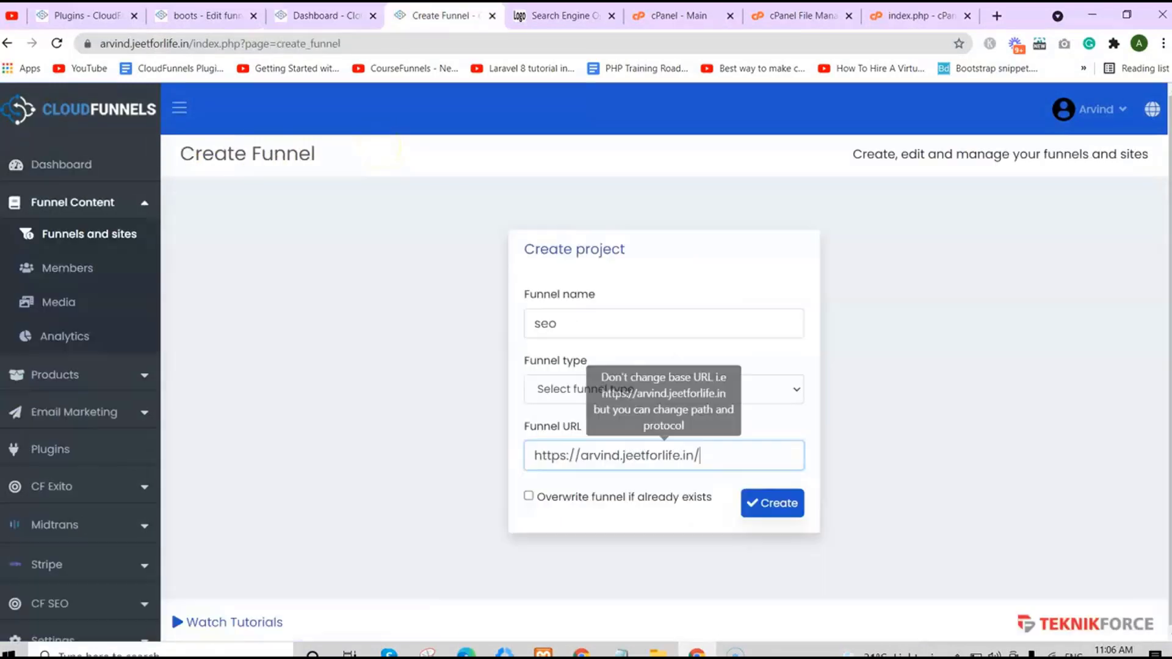
{"action": "left_click", "coordinate": [728, 462]}
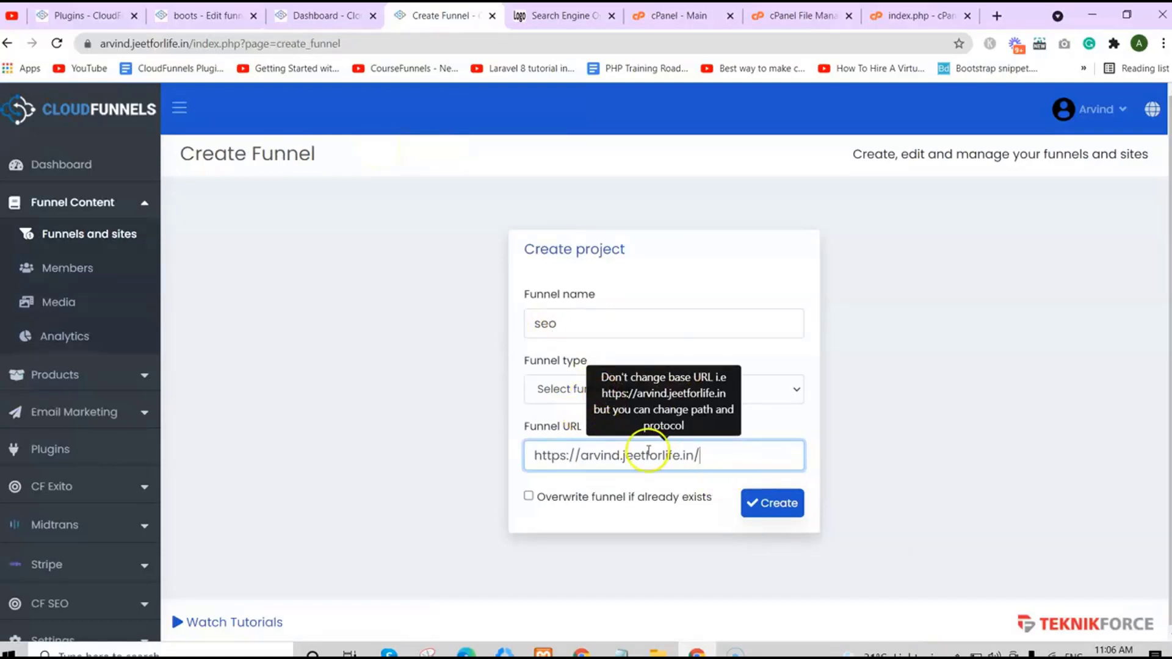
{"action": "left_click", "coordinate": [728, 461]}
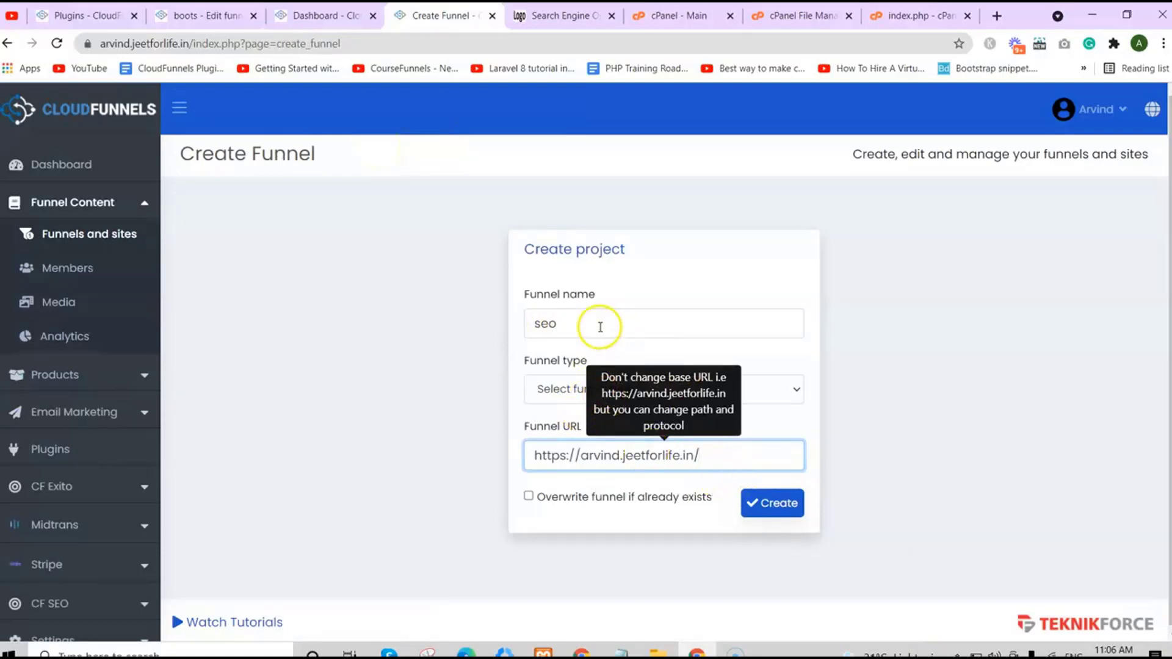
{"action": "left_click", "coordinate": [785, 389]}
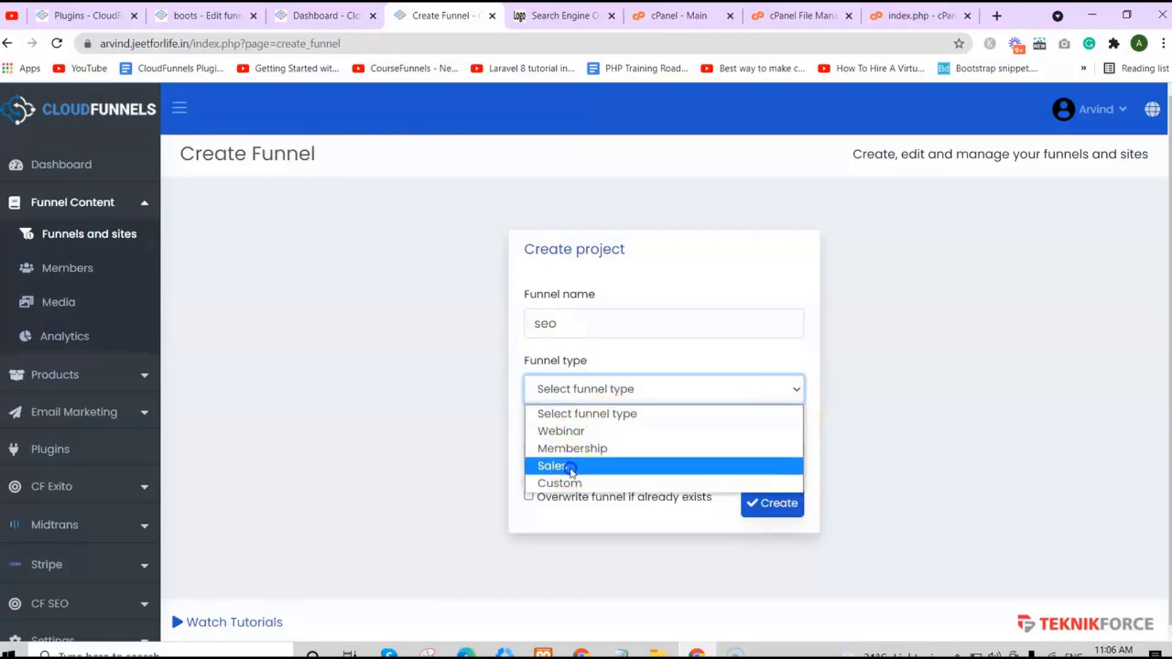
{"action": "left_click", "coordinate": [570, 467]}
{"action": "left_click", "coordinate": [761, 499]}
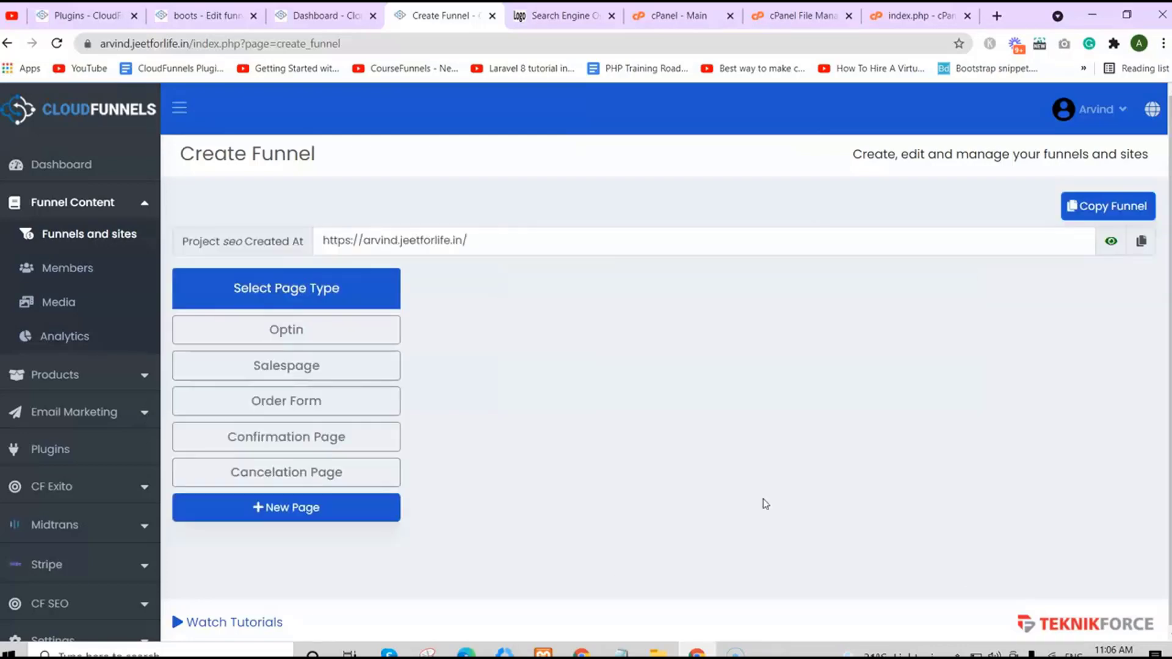
Apply the Optin-6 template to the funnel's Optin page.
{"action": "left_click", "coordinate": [371, 333]}
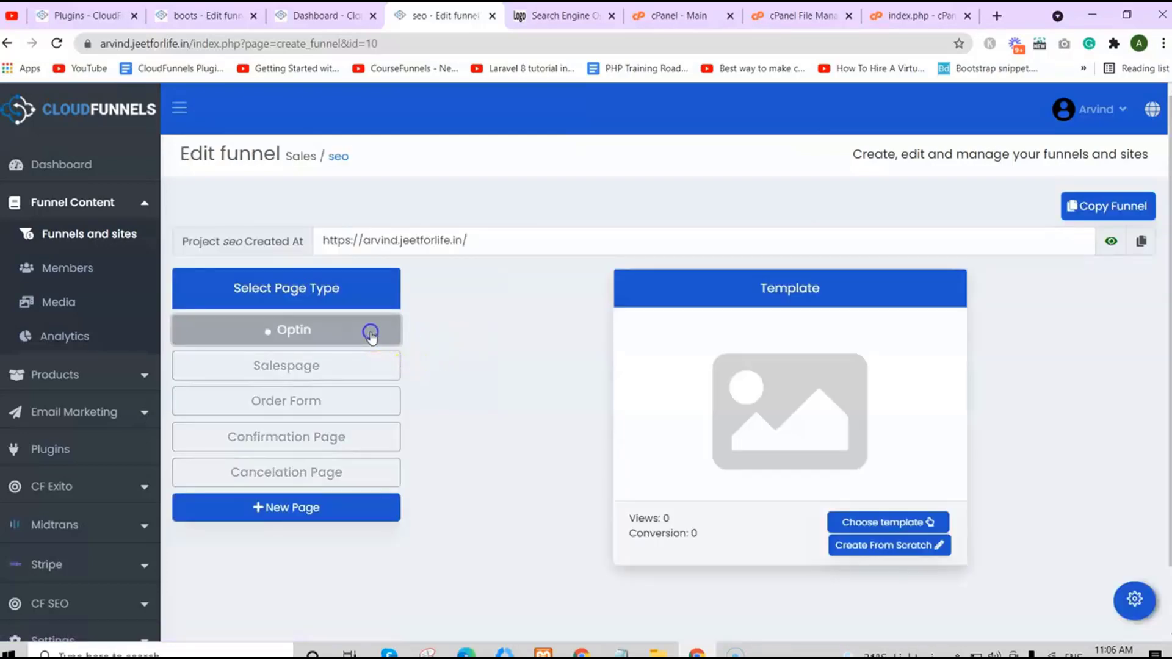
{"action": "left_click", "coordinate": [884, 526]}
{"action": "scroll", "coordinate": [664, 341], "scroll_direction": "down", "scroll_amount": 10}
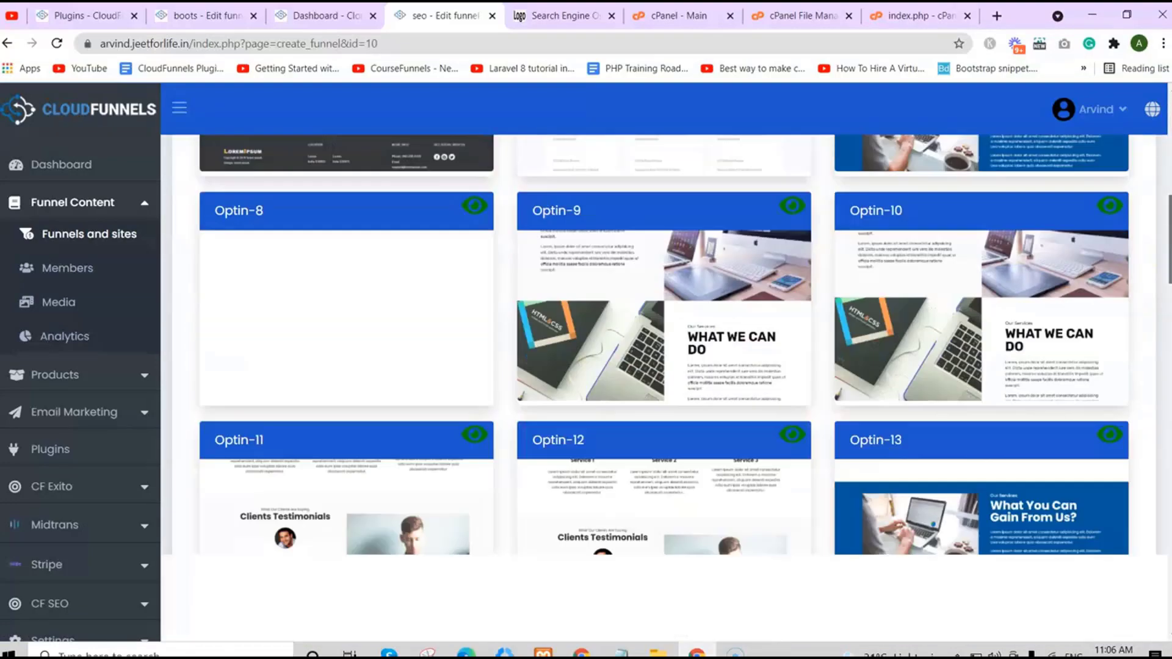
{"action": "scroll", "coordinate": [957, 274], "scroll_direction": "up", "scroll_amount": 5}
{"action": "left_click", "coordinate": [662, 380]}
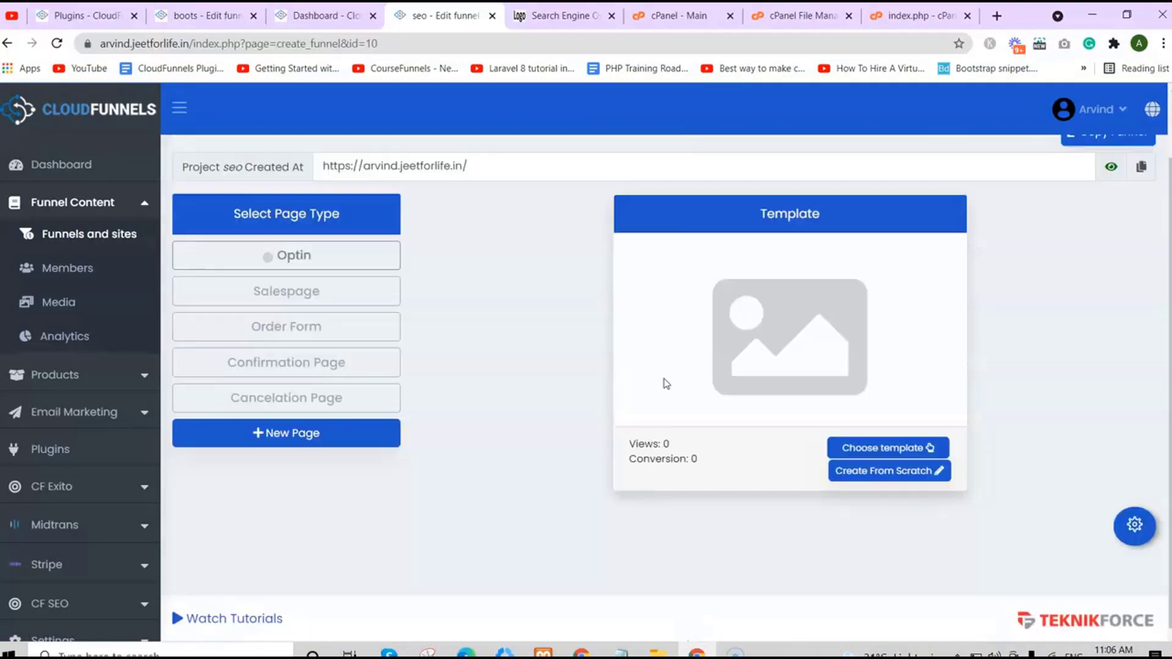
{"action": "left_click", "coordinate": [329, 16]}
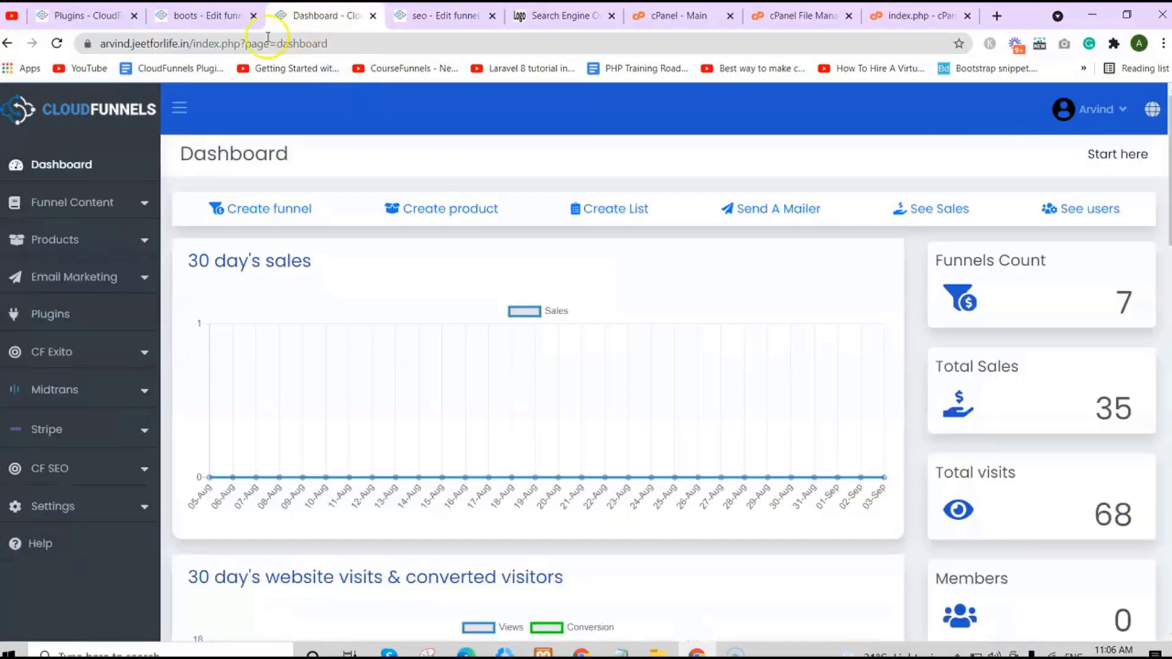
Clear the page path from the address to view the live optin page at the site root.
{"action": "left_click_drag", "start_coordinate": [213, 44], "coordinate": [494, 38]}
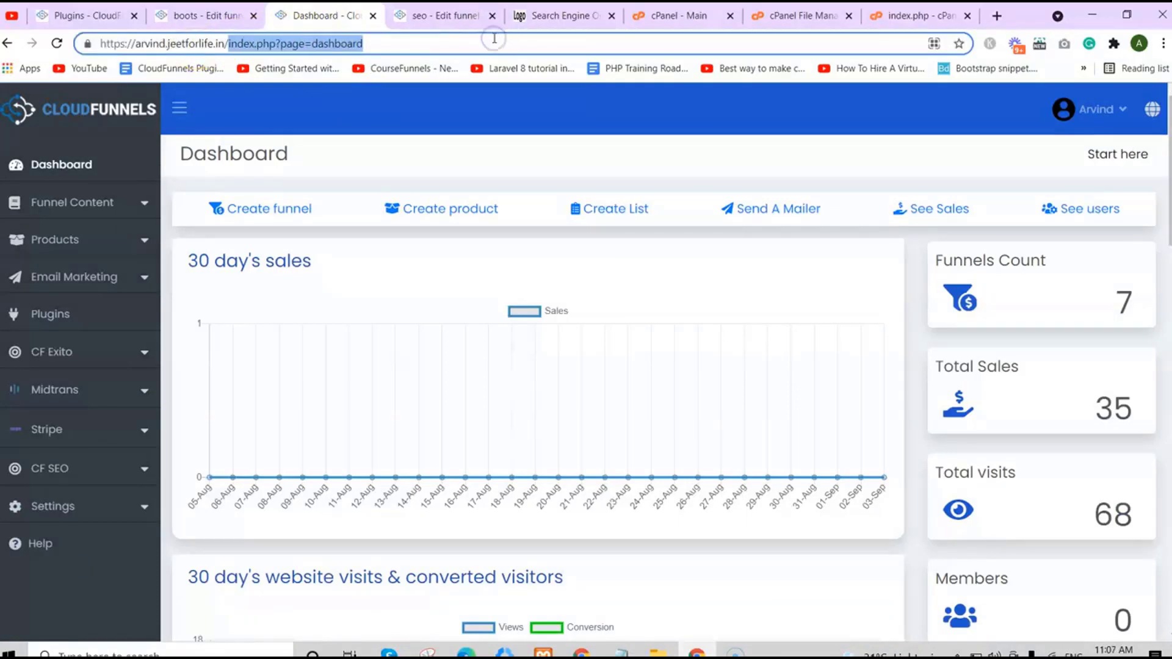
{"action": "key", "text": "BackSpace"}
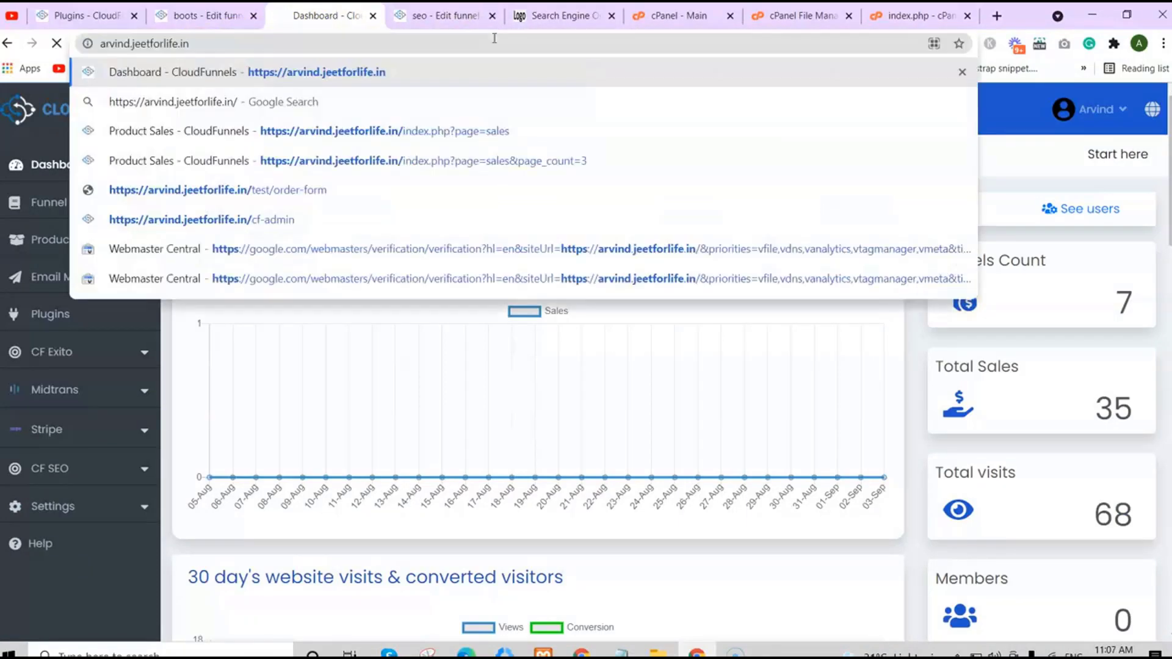
{"action": "key", "text": "Return"}
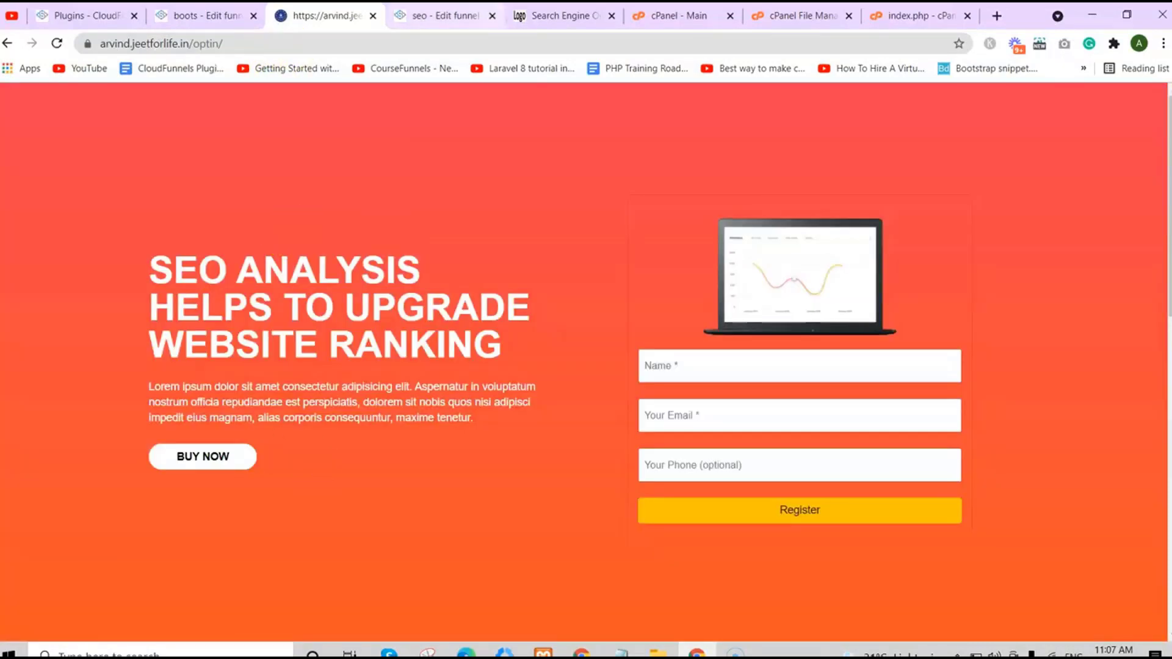
Reopen the CF SEO All Setup dashboard from the funnel editor.
{"action": "left_click", "coordinate": [442, 16]}
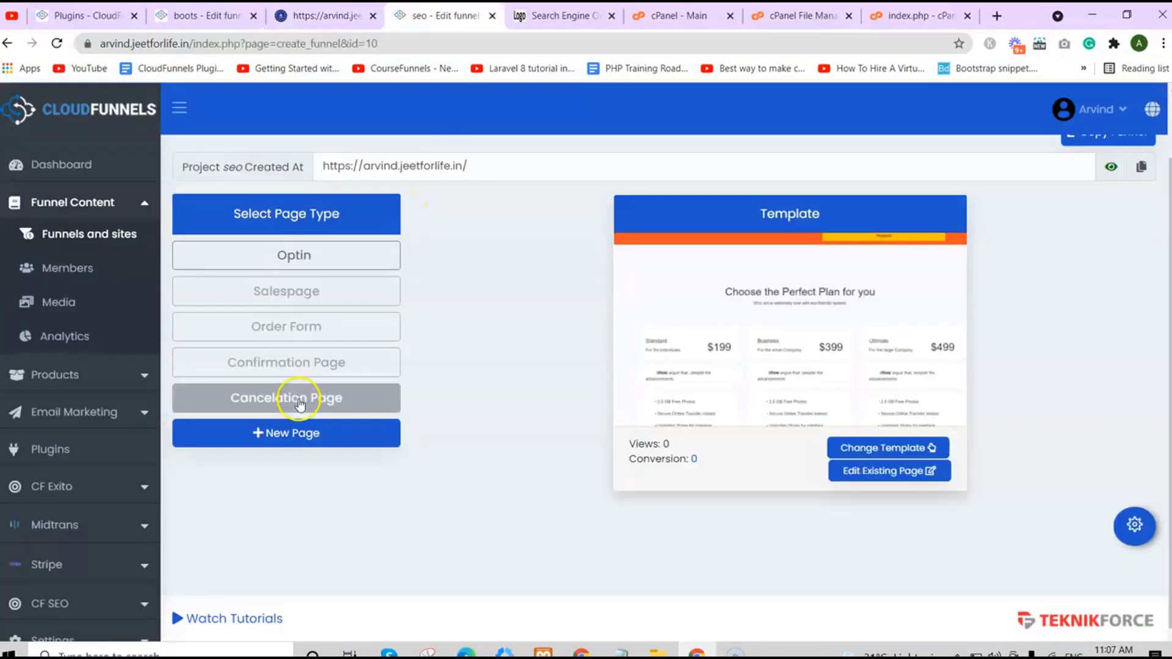
{"action": "scroll", "coordinate": [24, 405], "scroll_direction": "down", "scroll_amount": 1}
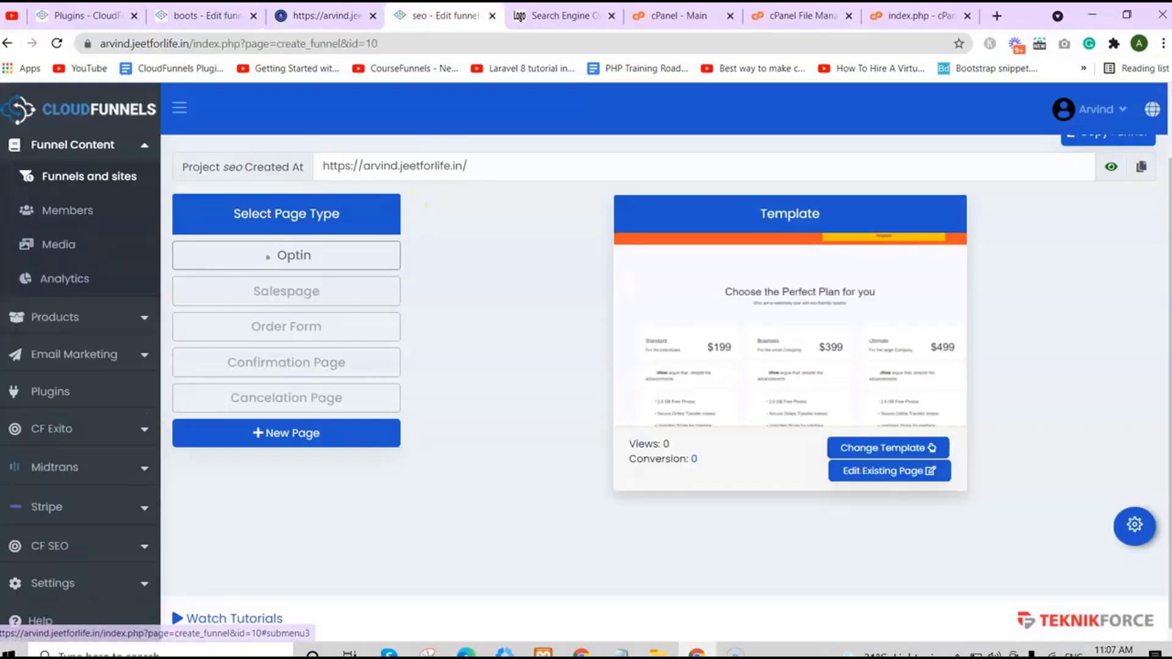
{"action": "left_click", "coordinate": [67, 546]}
{"action": "left_click", "coordinate": [89, 569]}
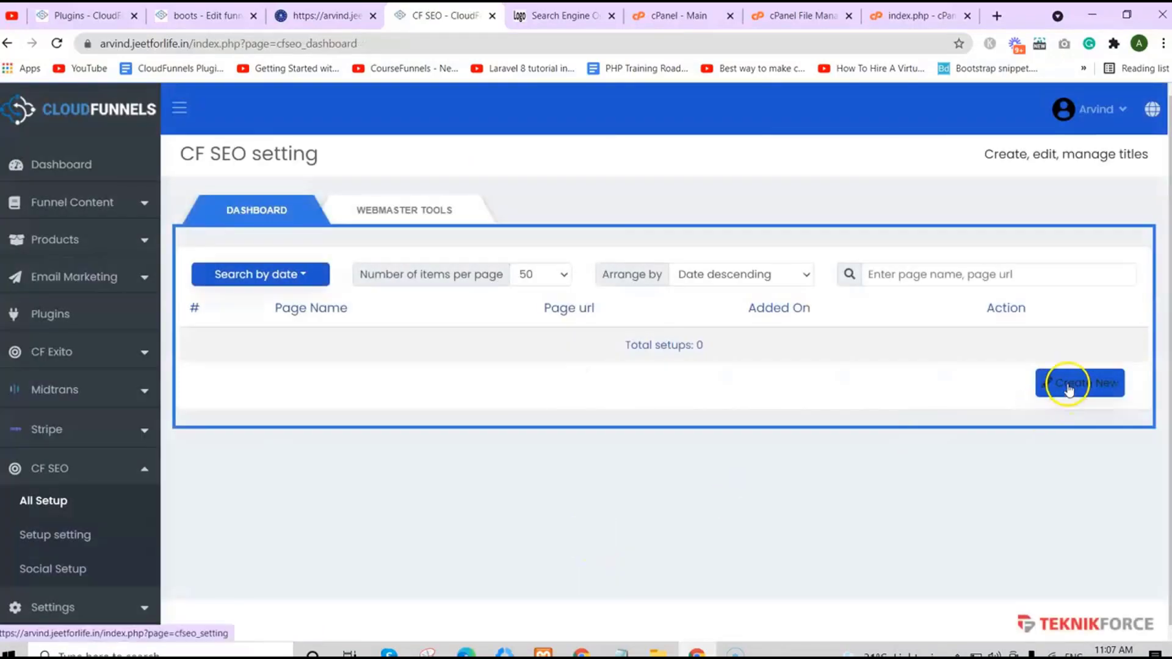
Create a new SEO setup with page name 'first page' and the | separator.
{"action": "left_click", "coordinate": [1068, 389]}
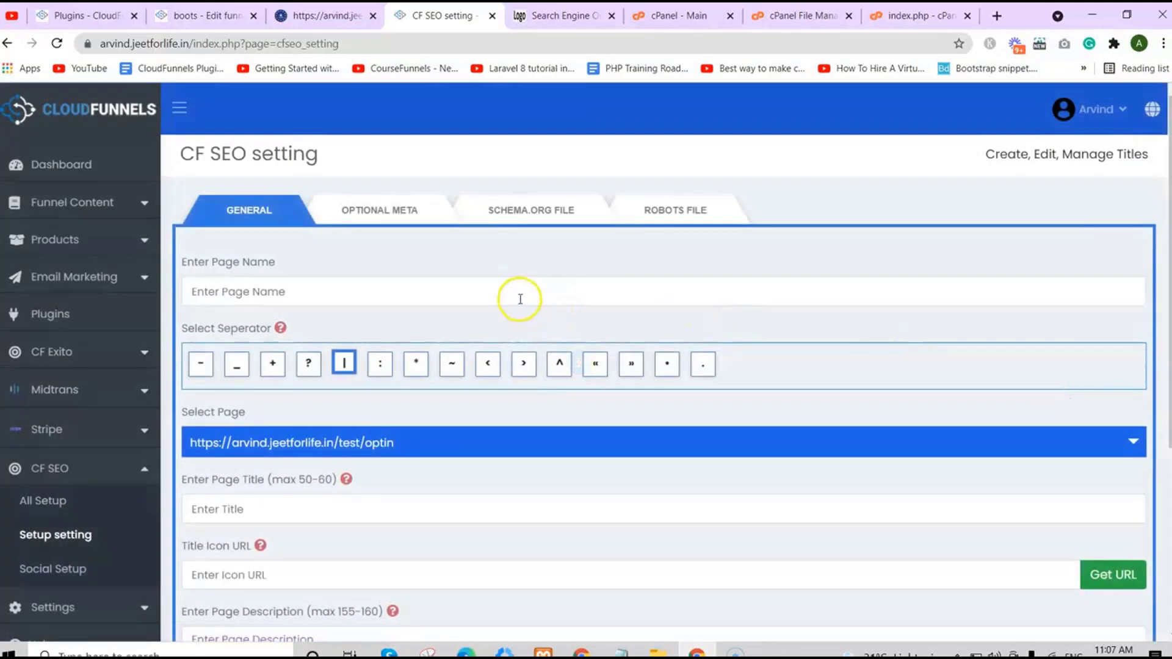
{"action": "left_click", "coordinate": [519, 297]}
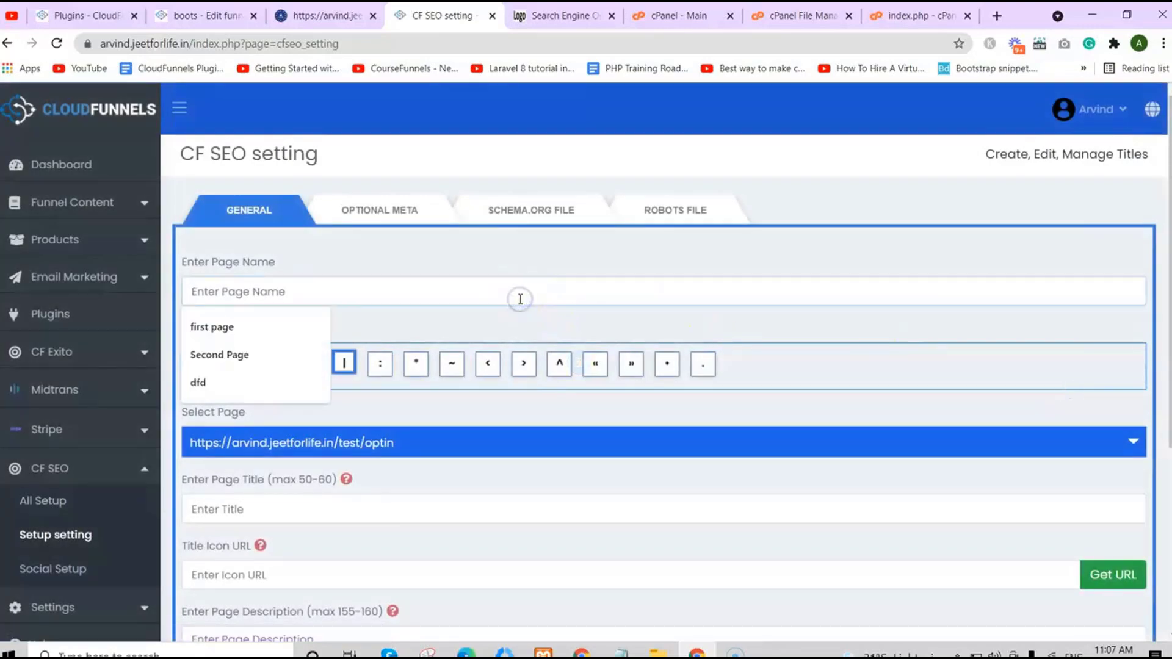
{"action": "left_click", "coordinate": [288, 324]}
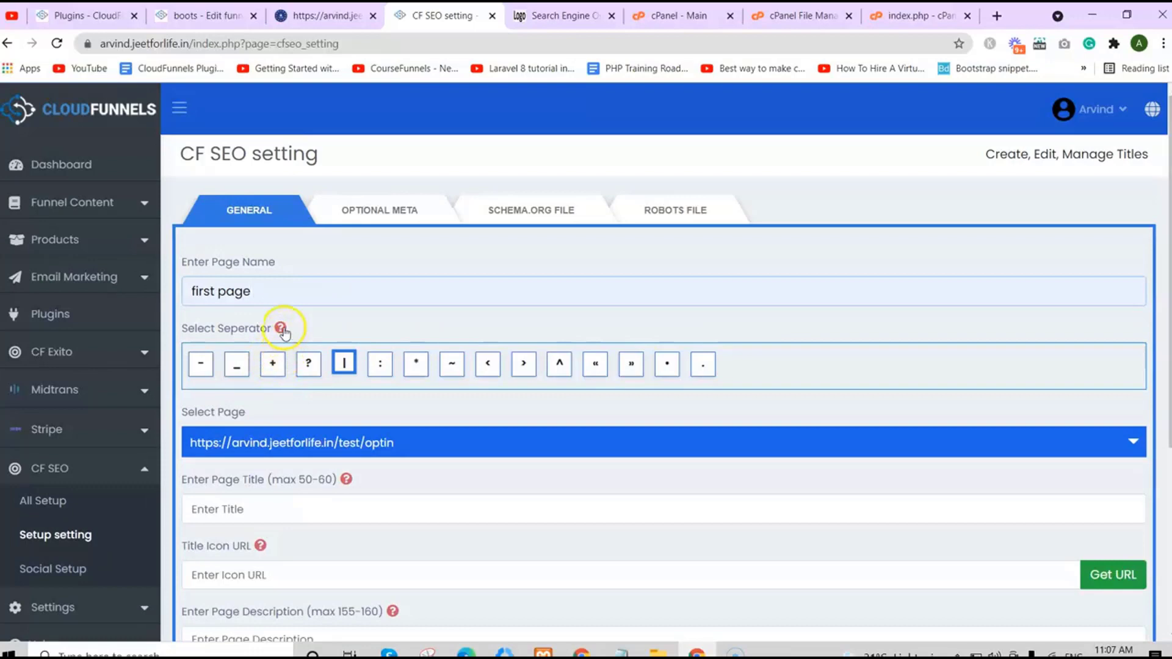
{"action": "mouse_move", "coordinate": [284, 330]}
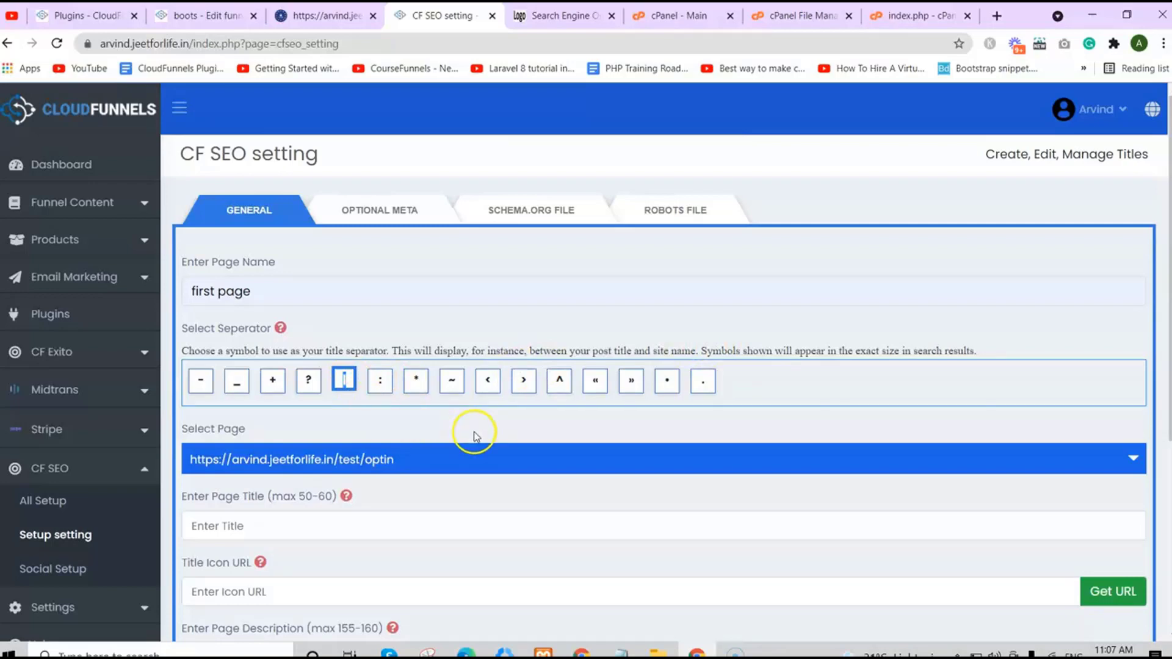
{"action": "scroll", "coordinate": [732, 366], "scroll_direction": "down", "scroll_amount": 2}
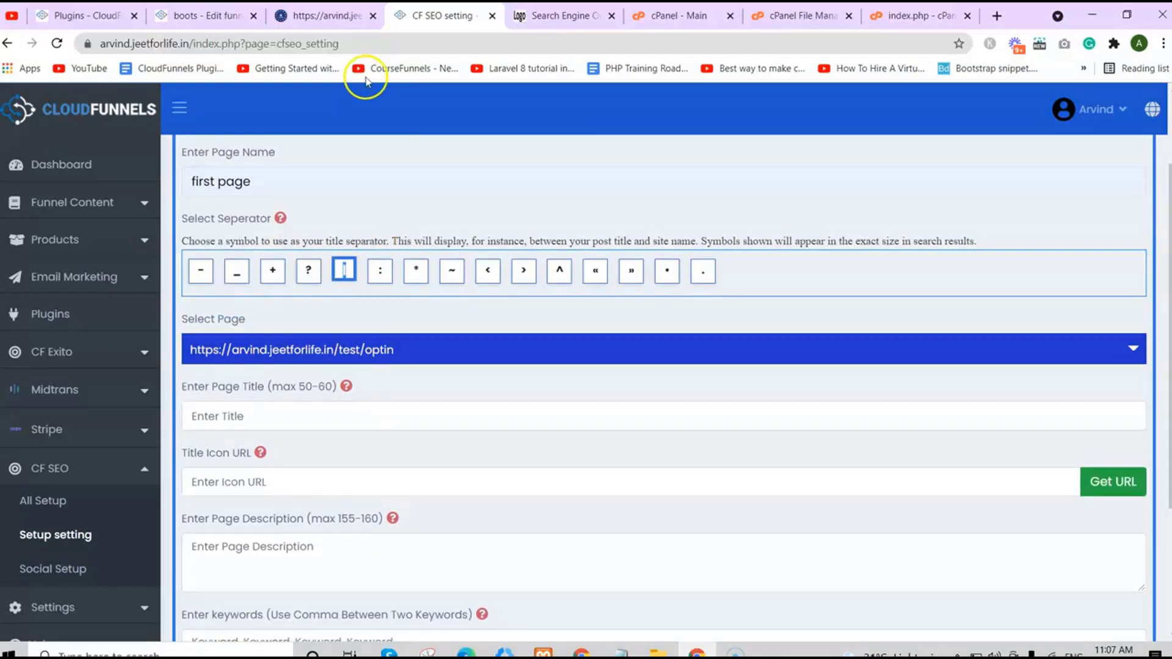
{"action": "left_click", "coordinate": [317, 15]}
{"action": "left_click", "coordinate": [268, 43]}
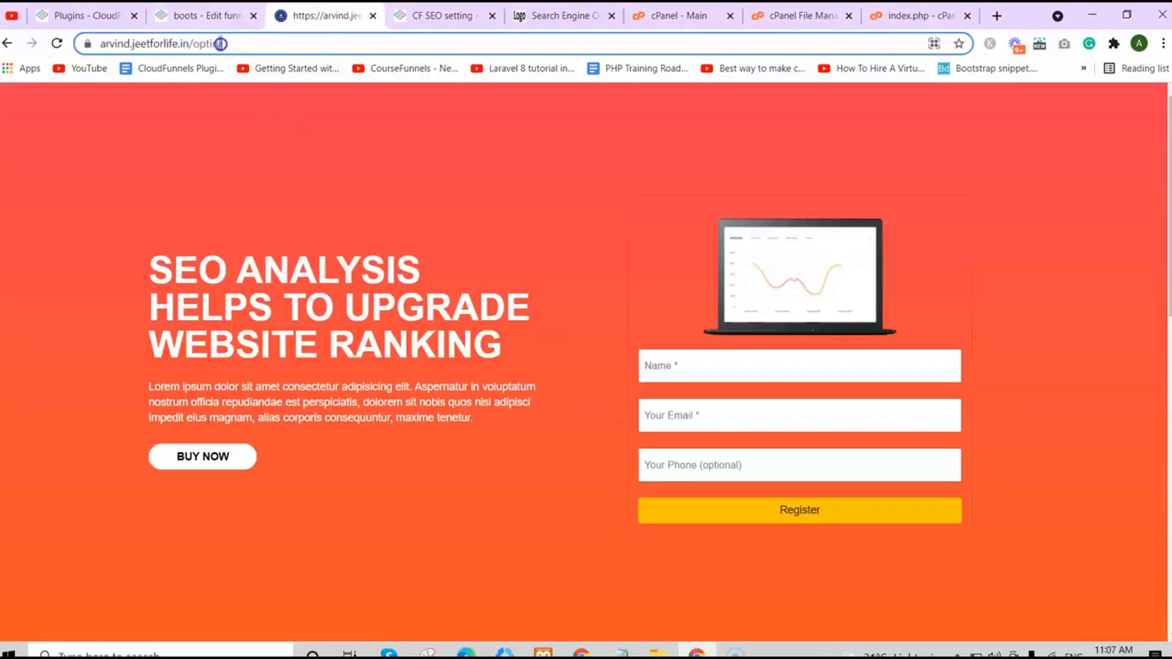
{"action": "key", "text": "ctrl+Tab"}
{"action": "left_click", "coordinate": [432, 351]}
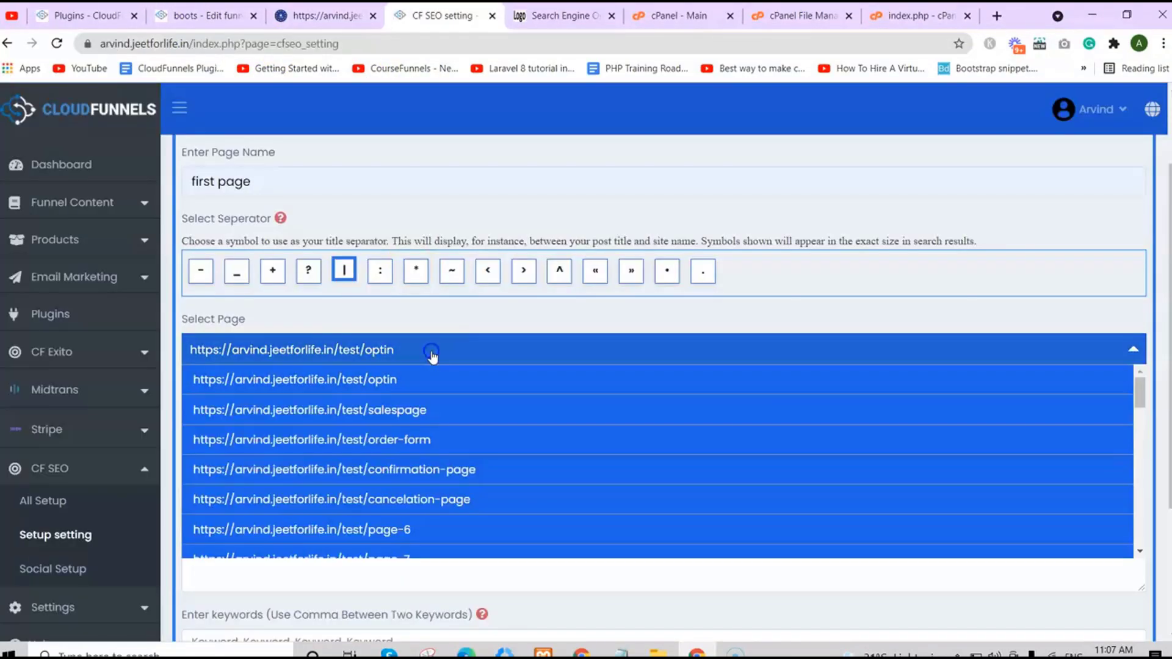
{"action": "left_click_drag", "start_coordinate": [1141, 384], "coordinate": [1155, 537]}
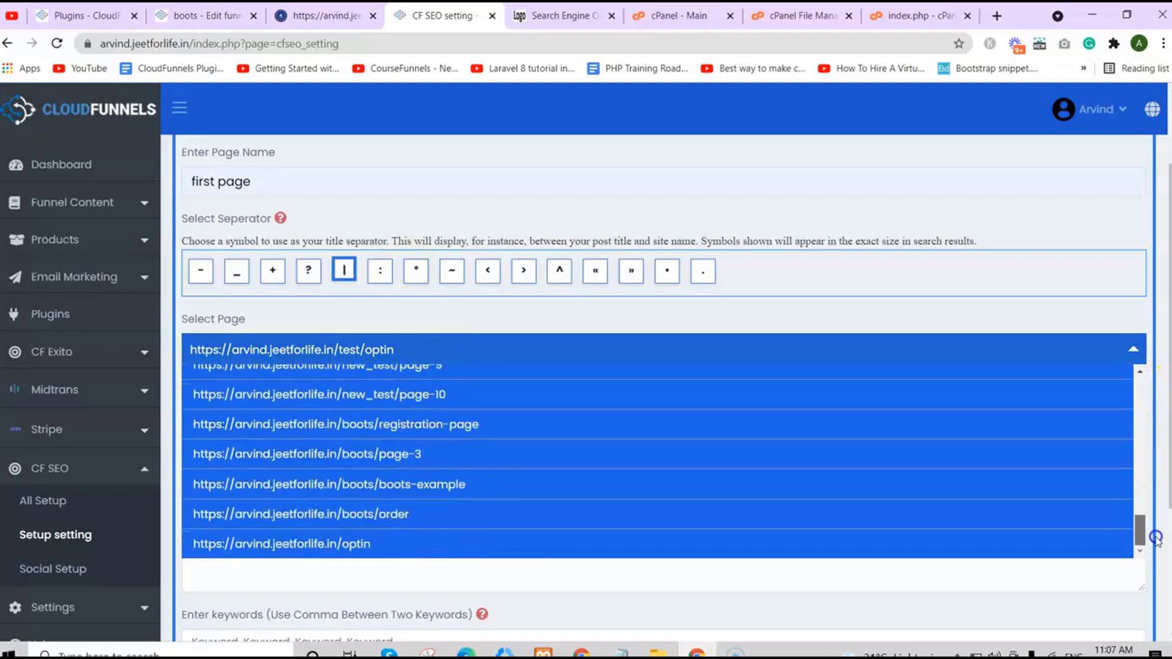
{"action": "left_click", "coordinate": [383, 545]}
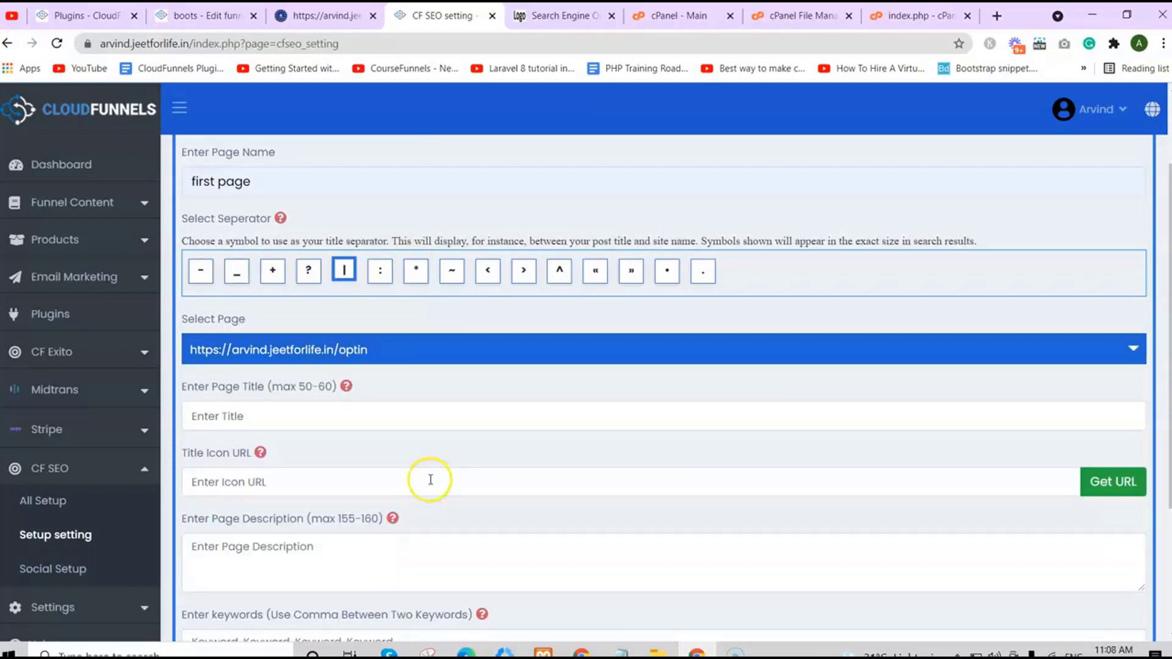
Fill the page title with 'Search Engine Optimization (SEO)- Training' from suggestions.
{"action": "left_click", "coordinate": [350, 413]}
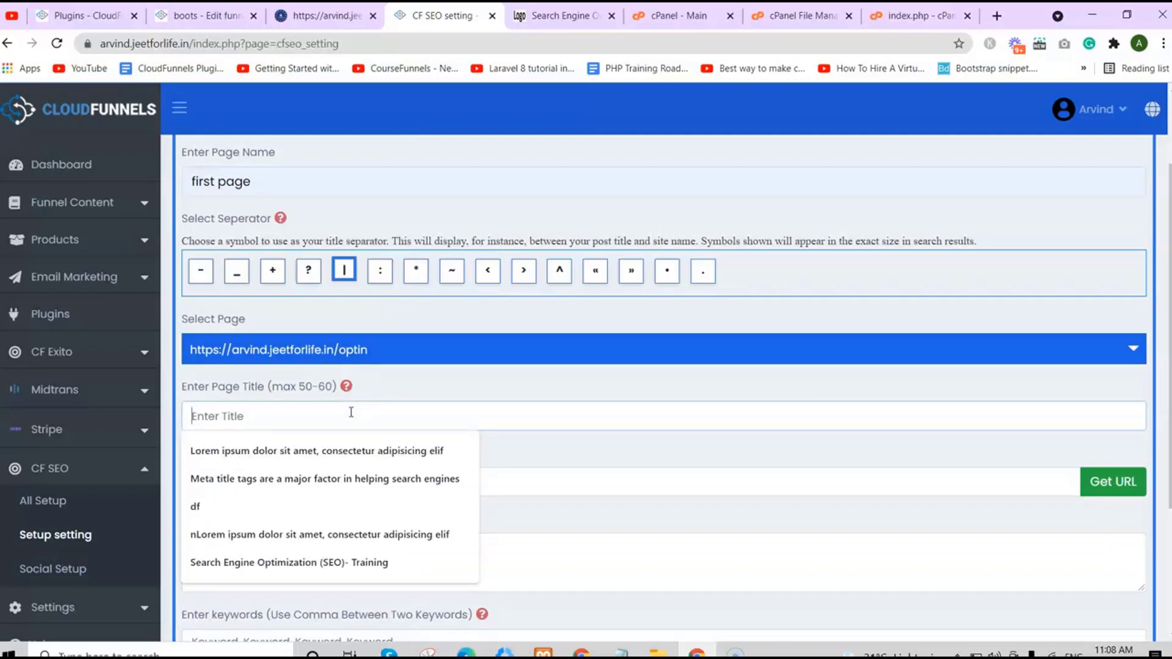
{"action": "left_click", "coordinate": [346, 387]}
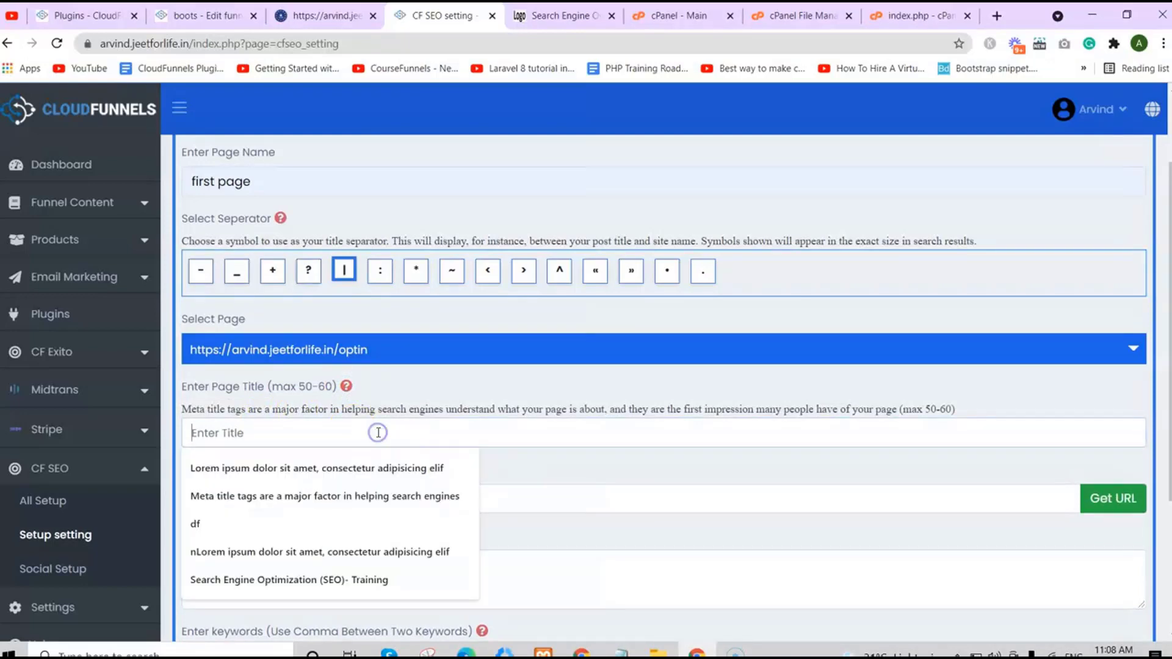
{"action": "left_click", "coordinate": [353, 427]}
{"action": "left_click", "coordinate": [293, 577]}
Set the title icon URL to the GDPR badge image from the media library.
{"action": "left_click", "coordinate": [443, 503]}
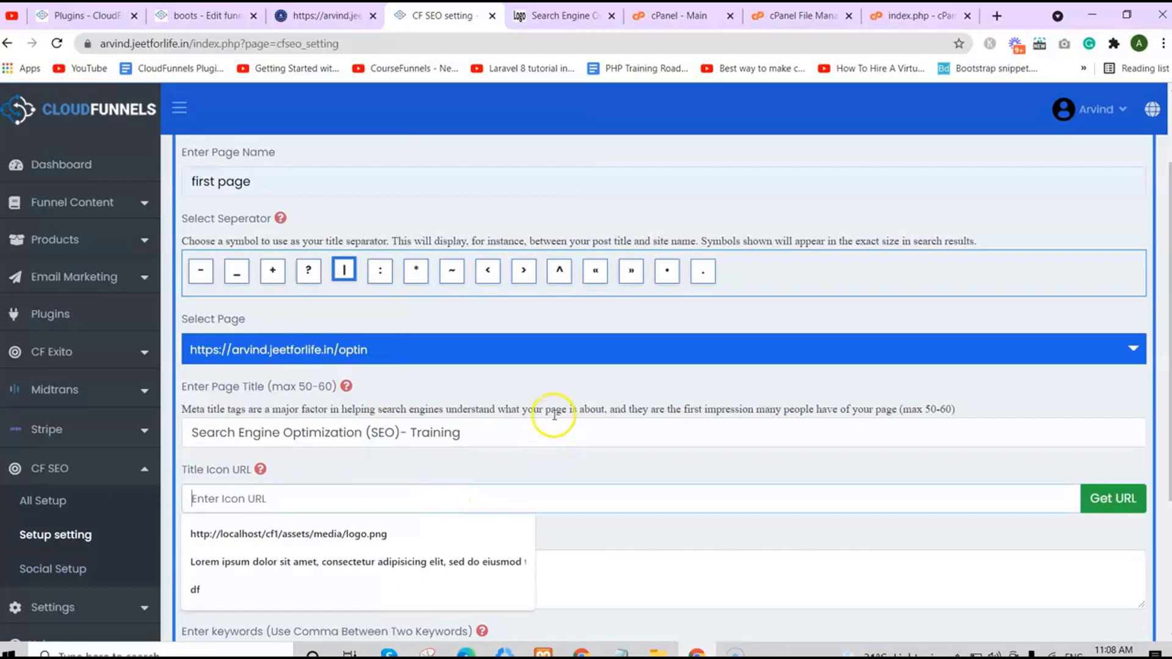
{"action": "left_click", "coordinate": [696, 473]}
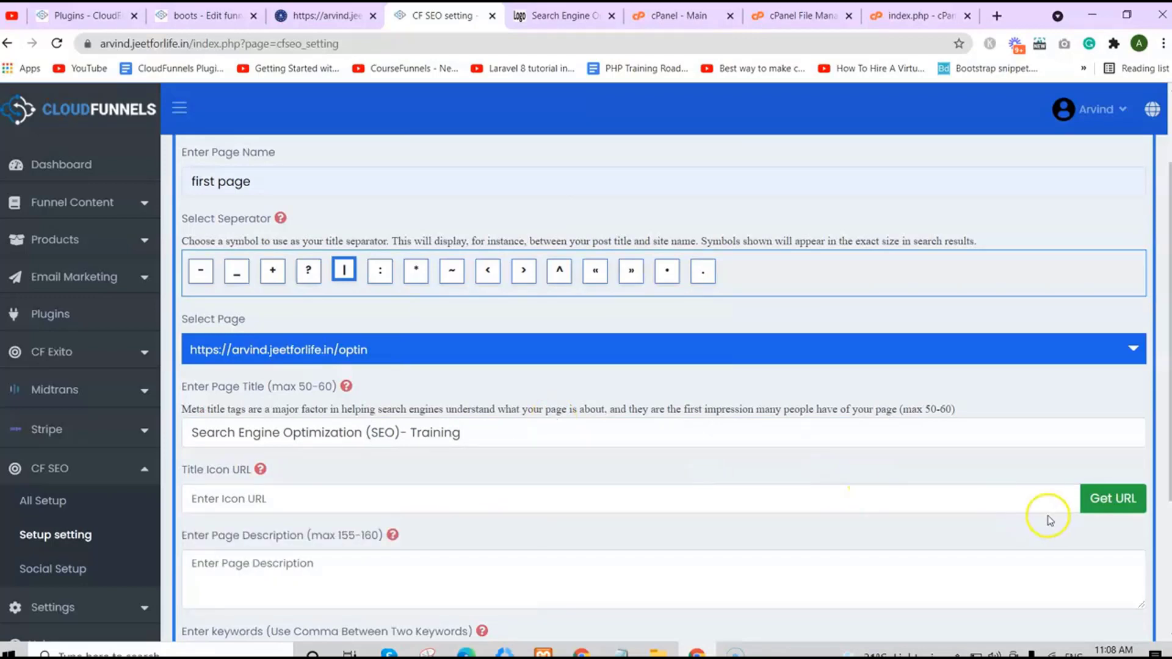
{"action": "left_click", "coordinate": [1103, 511]}
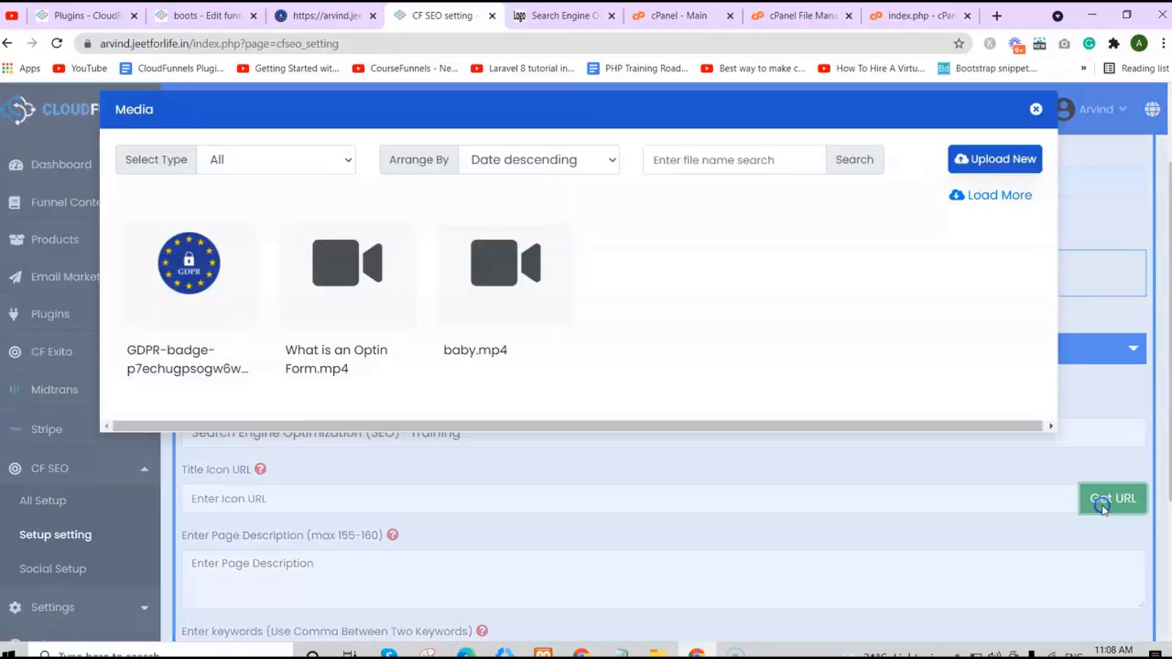
{"action": "left_click", "coordinate": [193, 275]}
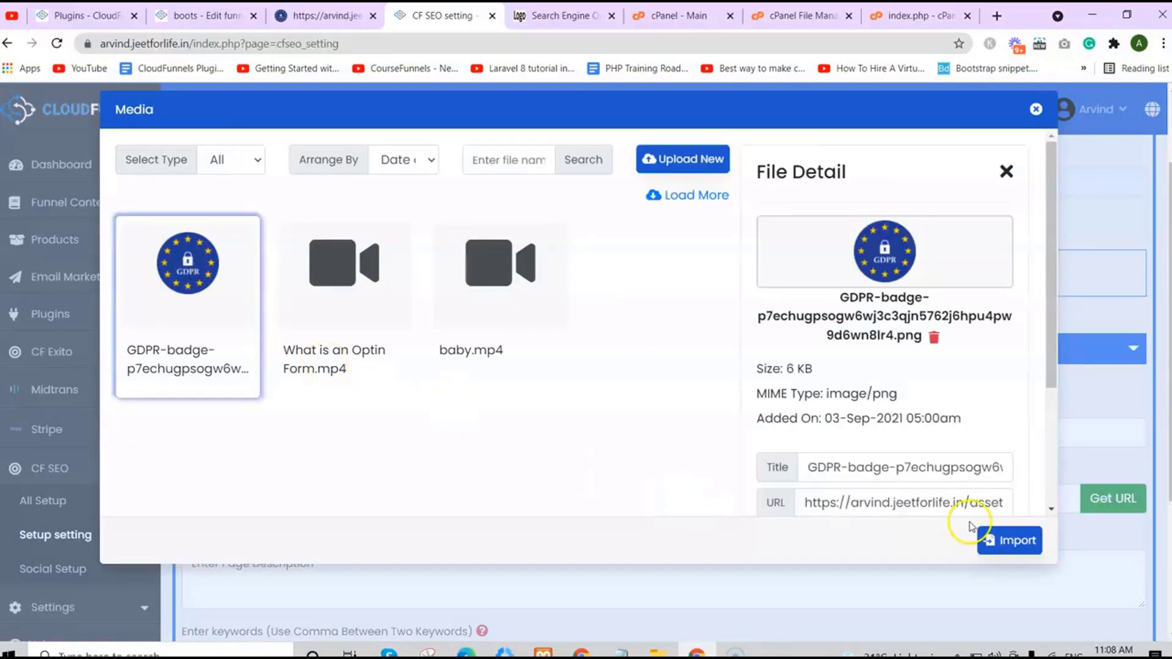
{"action": "left_click", "coordinate": [1001, 538]}
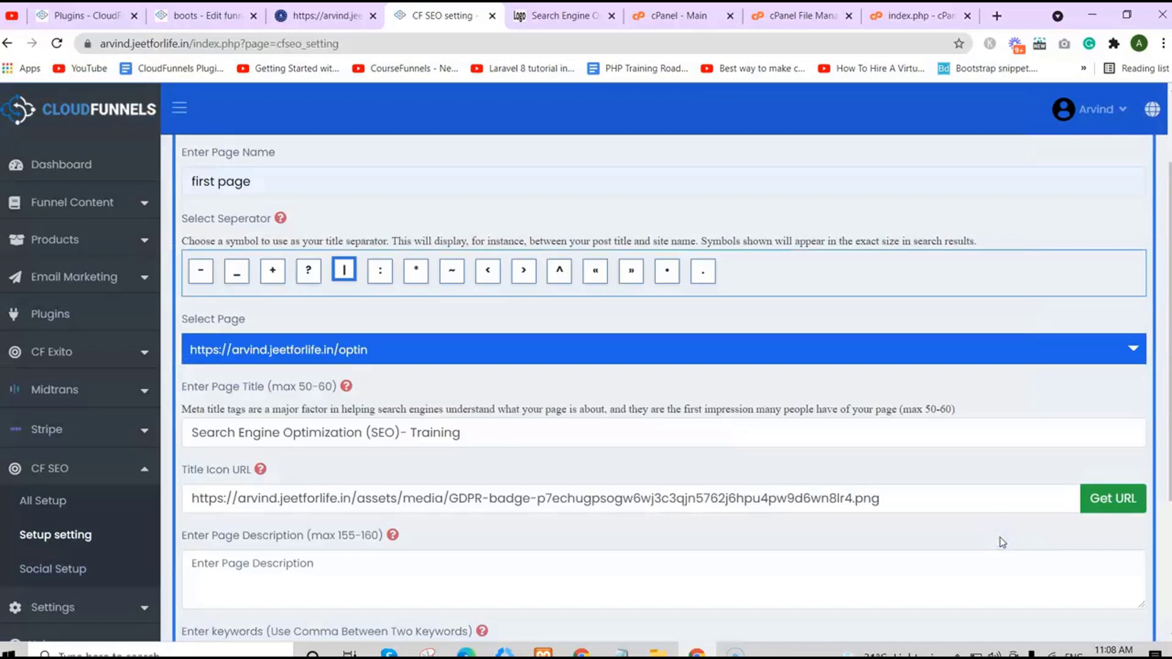
Paste the SEO description into the optin page's Enter Page Description field.
{"action": "scroll", "coordinate": [988, 549], "scroll_direction": "down", "scroll_amount": 4}
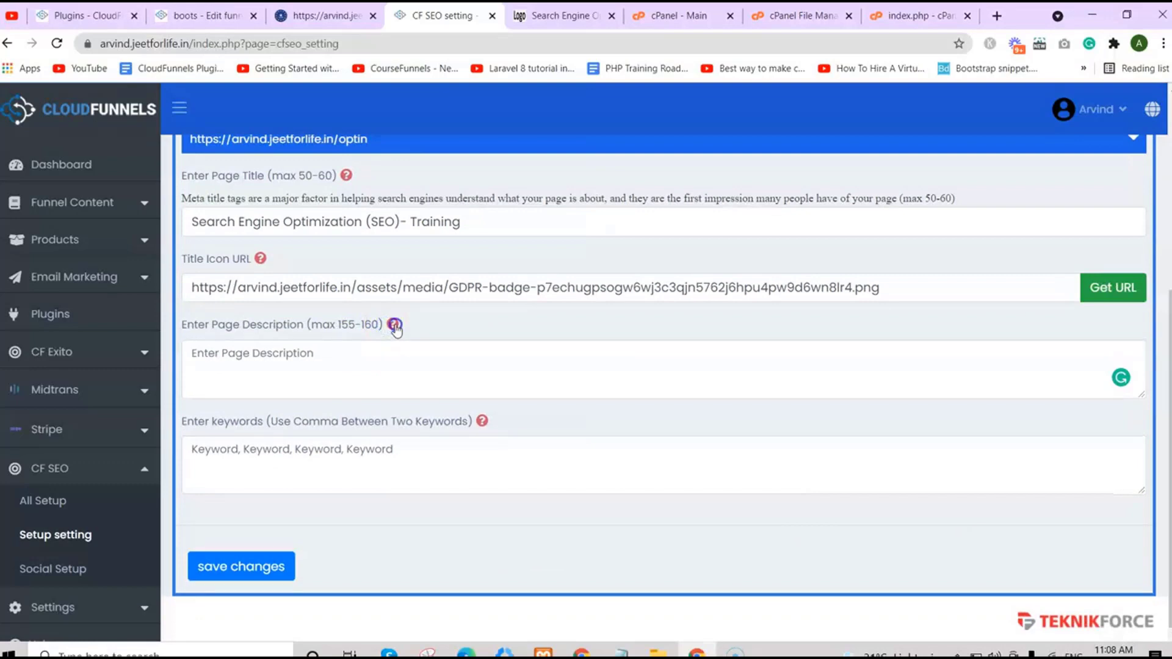
{"action": "left_click", "coordinate": [395, 325]}
{"action": "left_click", "coordinate": [358, 365]}
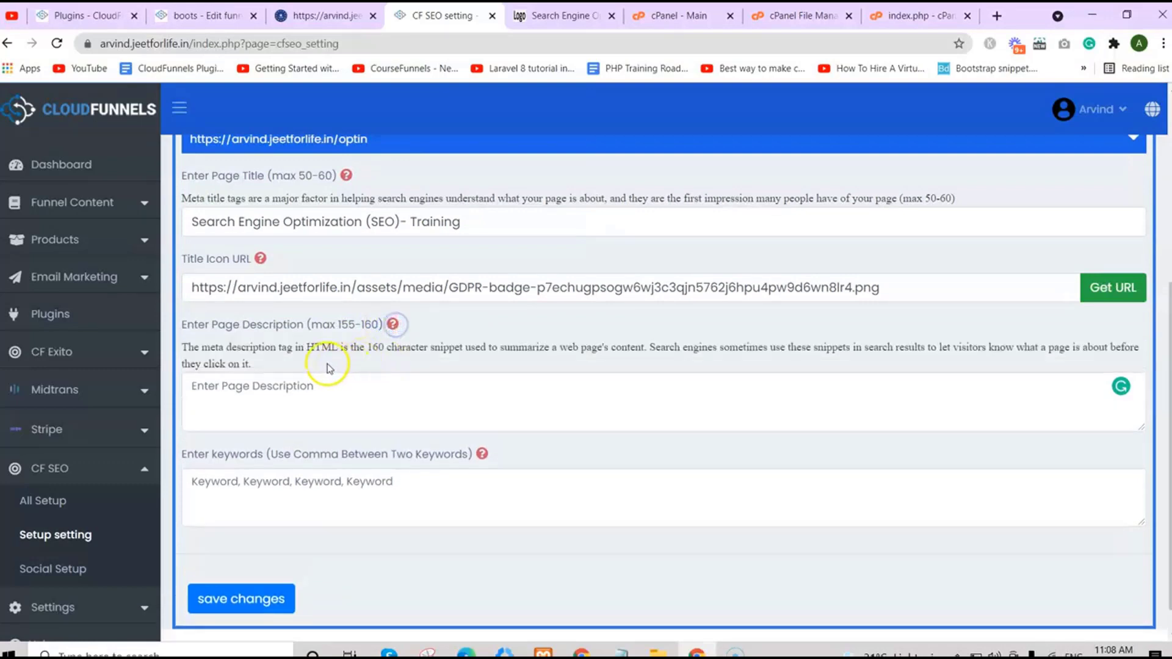
{"action": "left_click", "coordinate": [307, 367]}
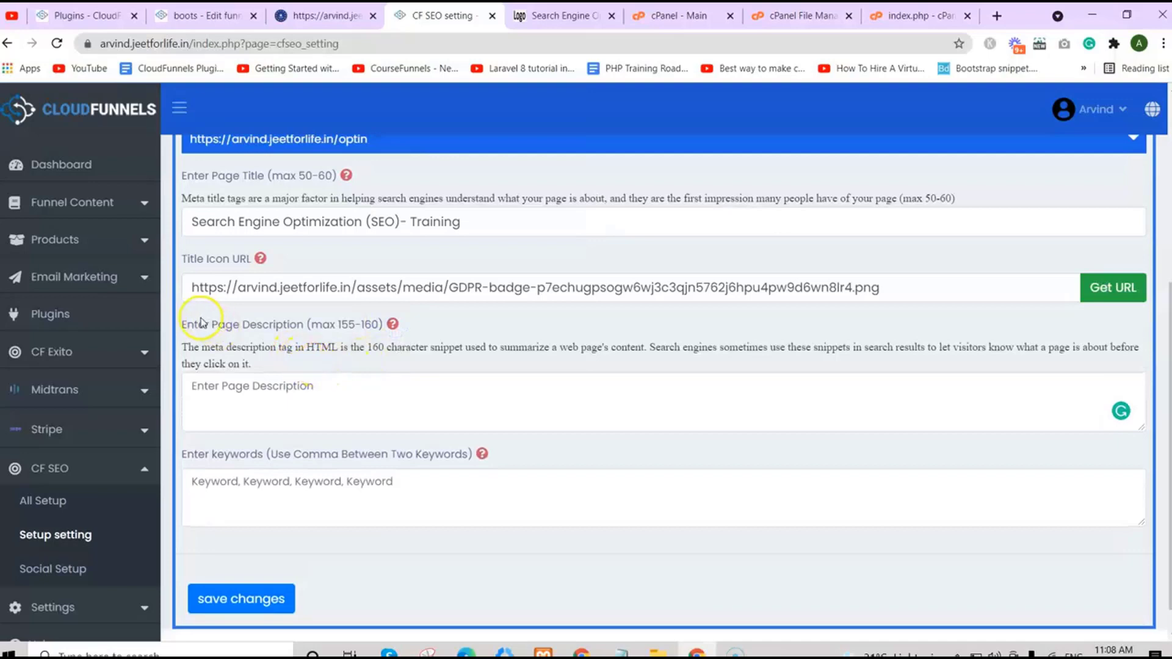
{"action": "left_click", "coordinate": [286, 407]}
{"action": "type", "text": "SEO - Search engine optimization: the process of making your site better for search engines. Also the job title of a person who does this for a living"}
Add the keywords 'SEO, SEO Training, SEO tutoial' and save the SEO settings.
{"action": "left_click", "coordinate": [340, 497]}
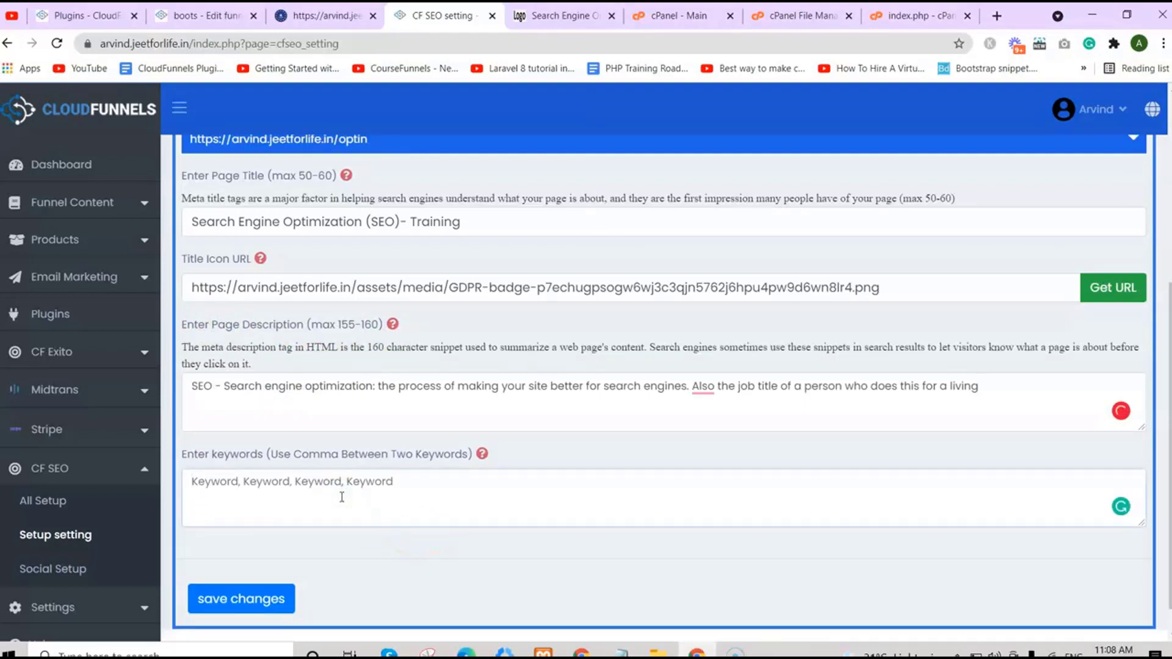
{"action": "type", "text": "SEO, SEO Training, SEO tutoial"}
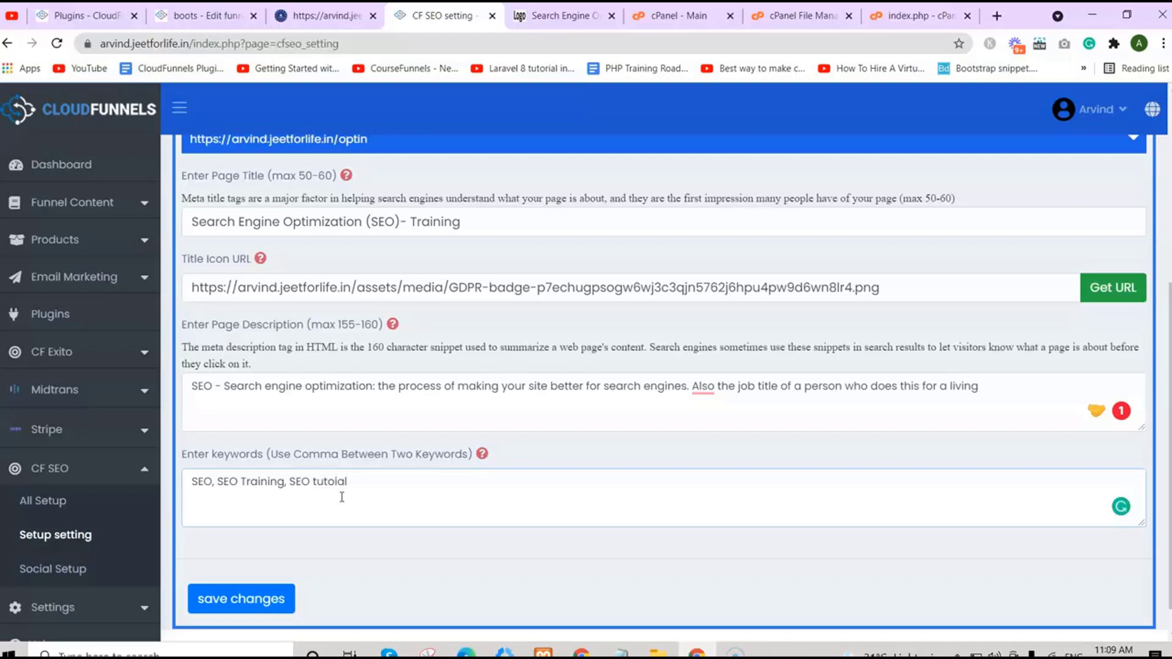
{"action": "left_click", "coordinate": [482, 454]}
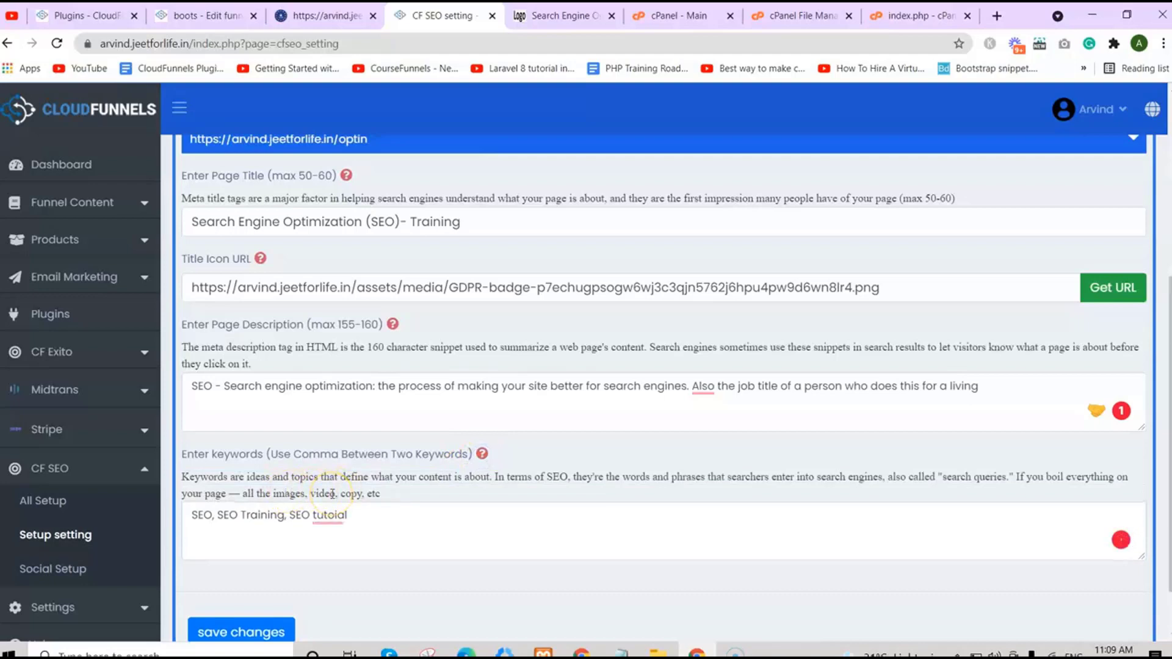
{"action": "scroll", "coordinate": [924, 440], "scroll_direction": "down", "scroll_amount": 1}
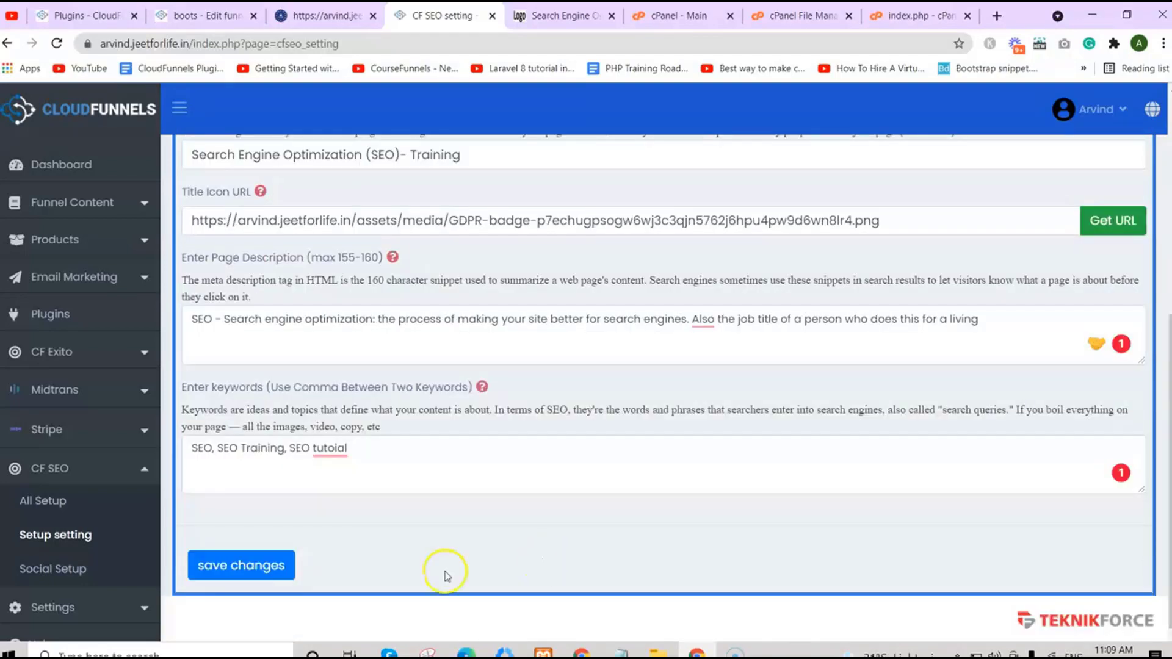
{"action": "left_click", "coordinate": [236, 571]}
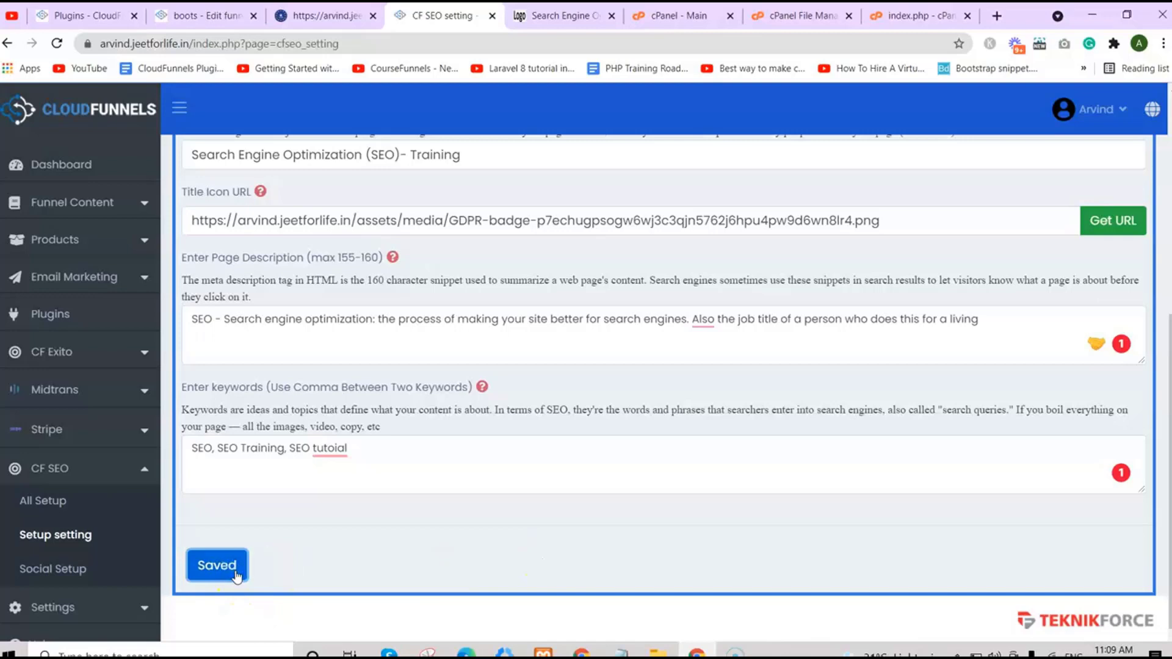
{"action": "scroll", "coordinate": [1048, 304], "scroll_direction": "up", "scroll_amount": 5}
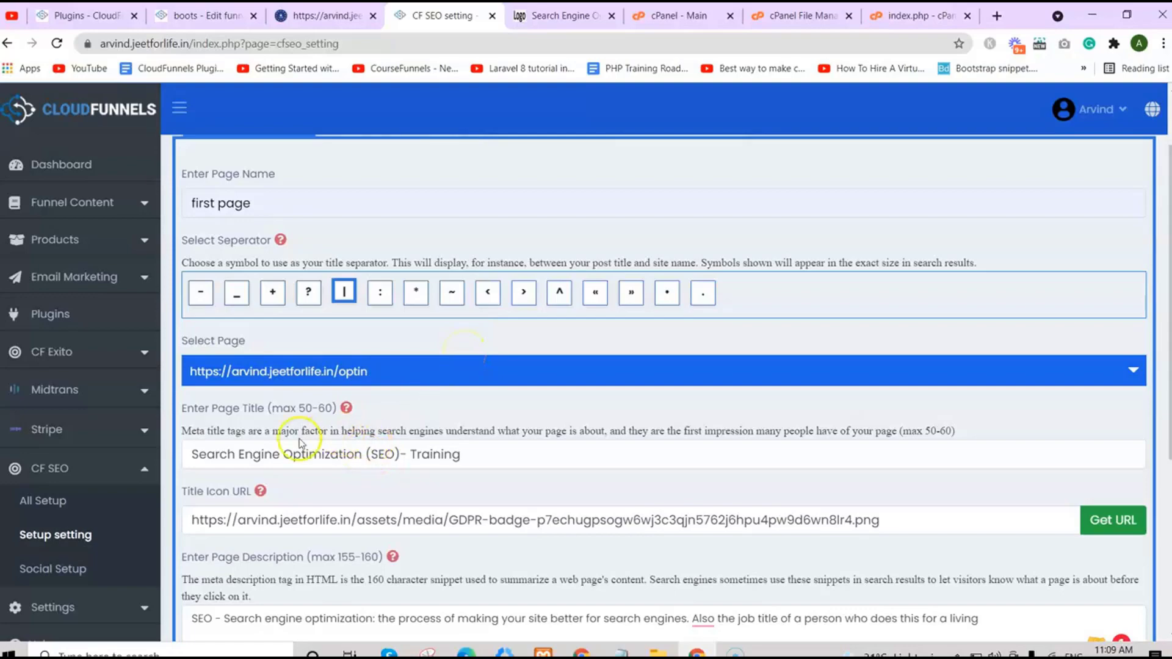
Search Google for 'seo training' in a new tab.
{"action": "left_click", "coordinate": [997, 15]}
{"action": "left_click", "coordinate": [842, 41]}
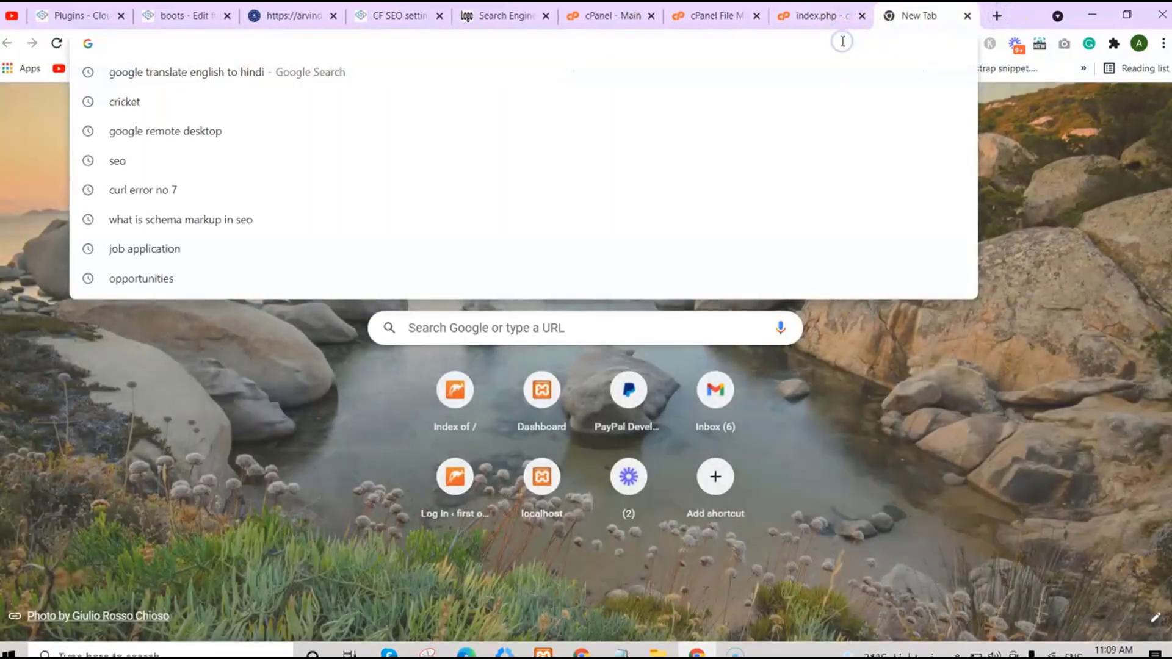
{"action": "type", "text": "seoo"}
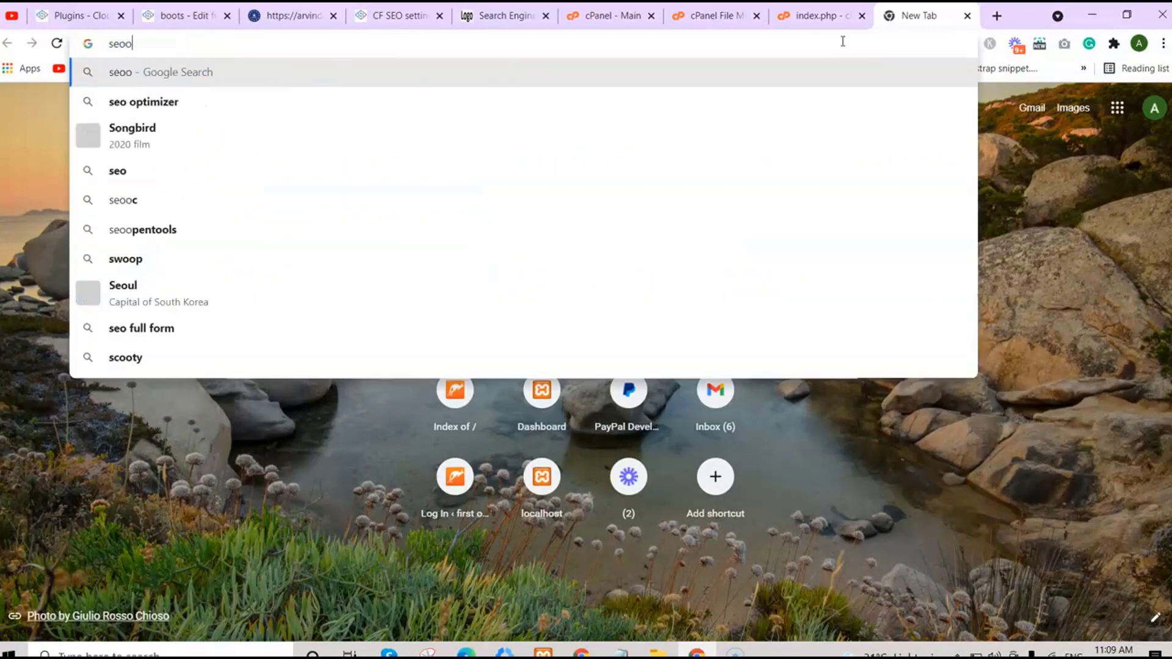
{"action": "key", "text": "BackSpace"}
{"action": "type", "text": "traning"}
{"action": "key", "text": "Down"}
{"action": "key", "text": "Return"}
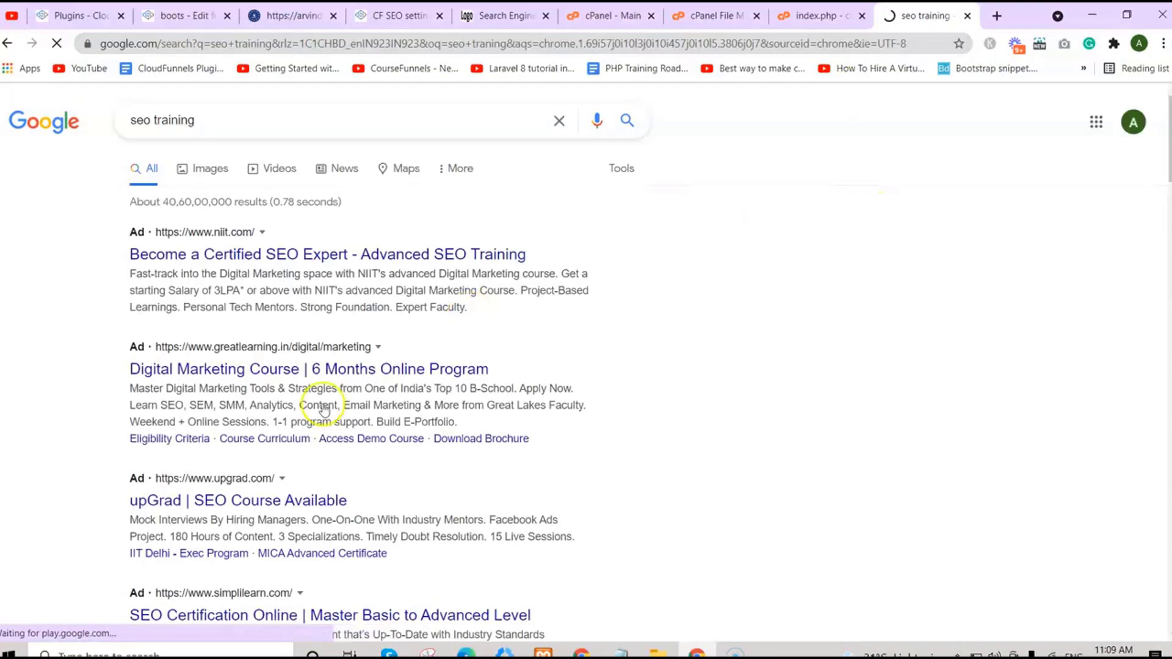
{"action": "scroll", "coordinate": [1150, 216], "scroll_direction": "down", "scroll_amount": 2}
{"action": "scroll", "coordinate": [759, 243], "scroll_direction": "down", "scroll_amount": 1}
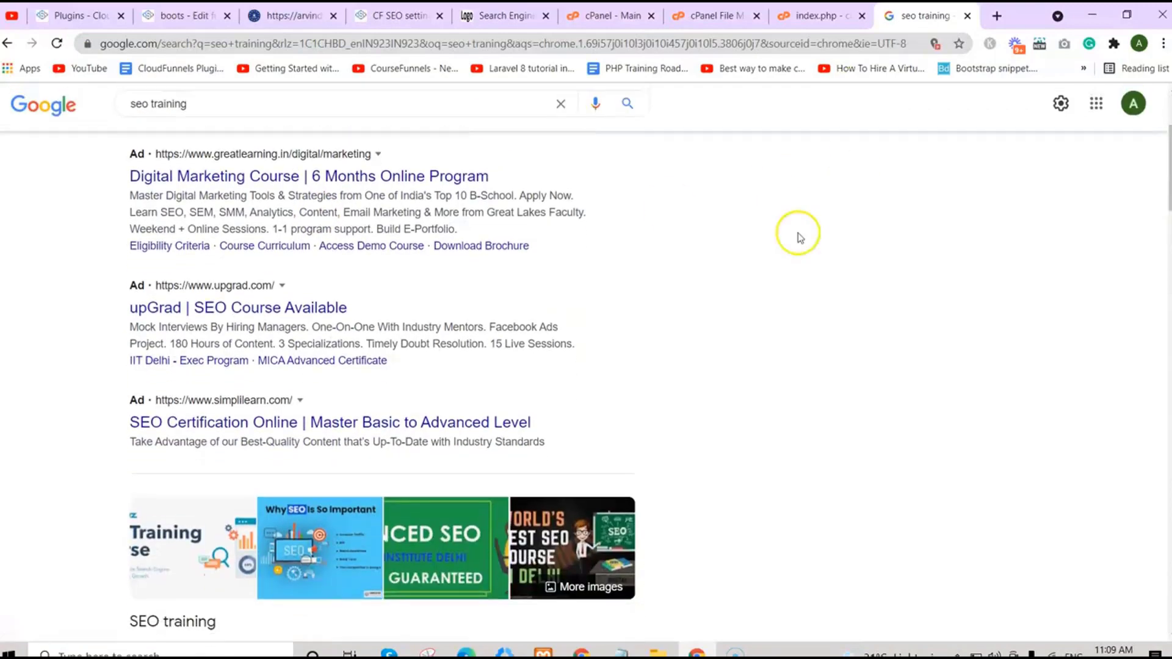
Compare the SEO form's title and description with the 'seo training' search results.
{"action": "left_click_drag", "start_coordinate": [345, 307], "coordinate": [121, 318]}
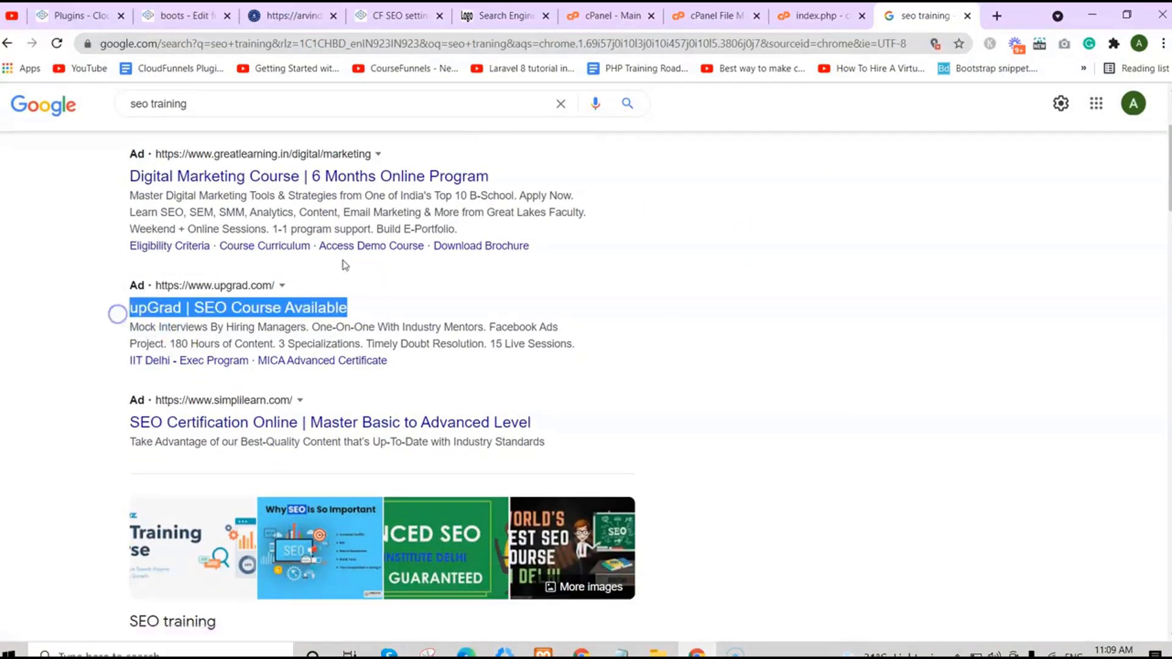
{"action": "left_click", "coordinate": [400, 15]}
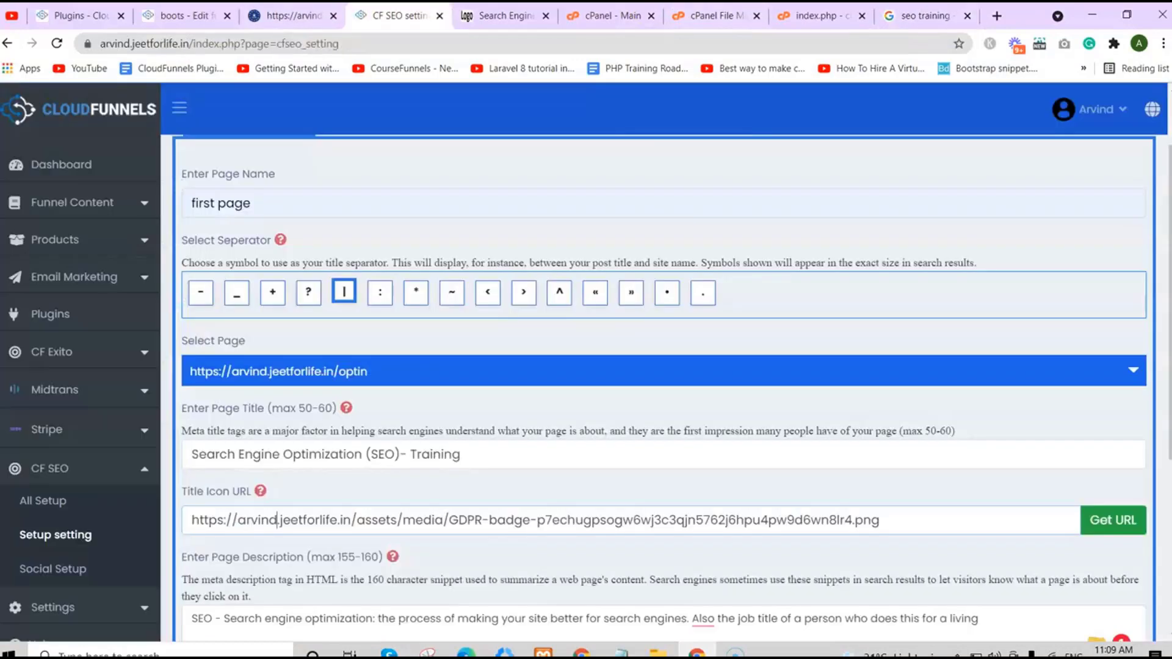
{"action": "left_click_drag", "start_coordinate": [461, 454], "coordinate": [423, 452]}
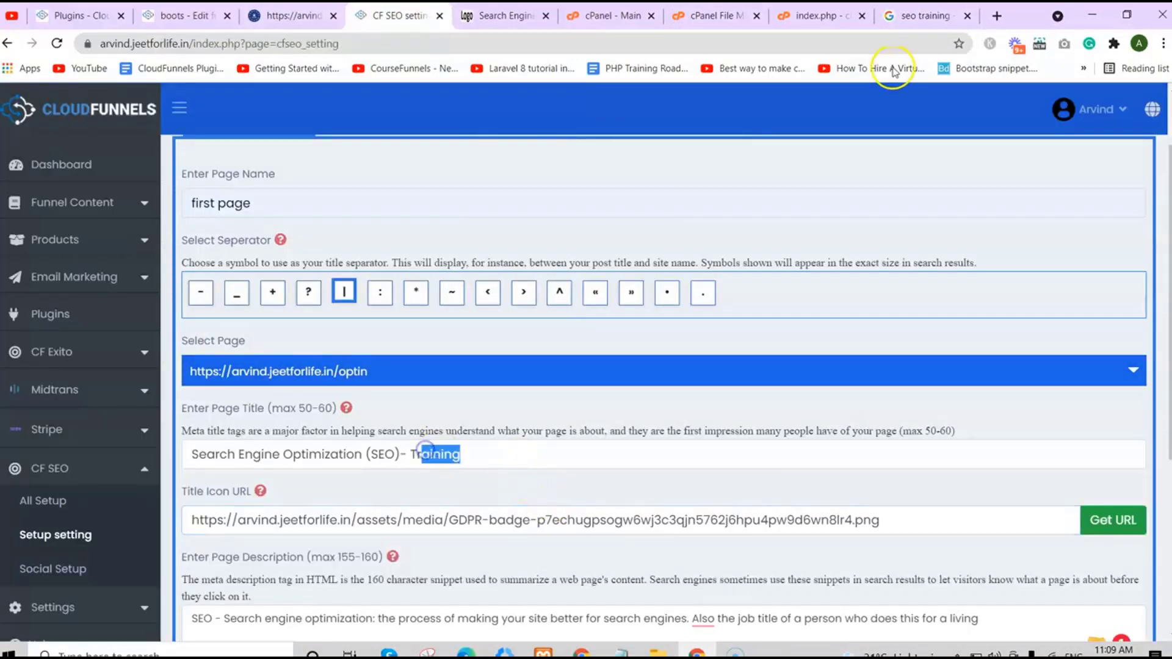
{"action": "left_click", "coordinate": [921, 16]}
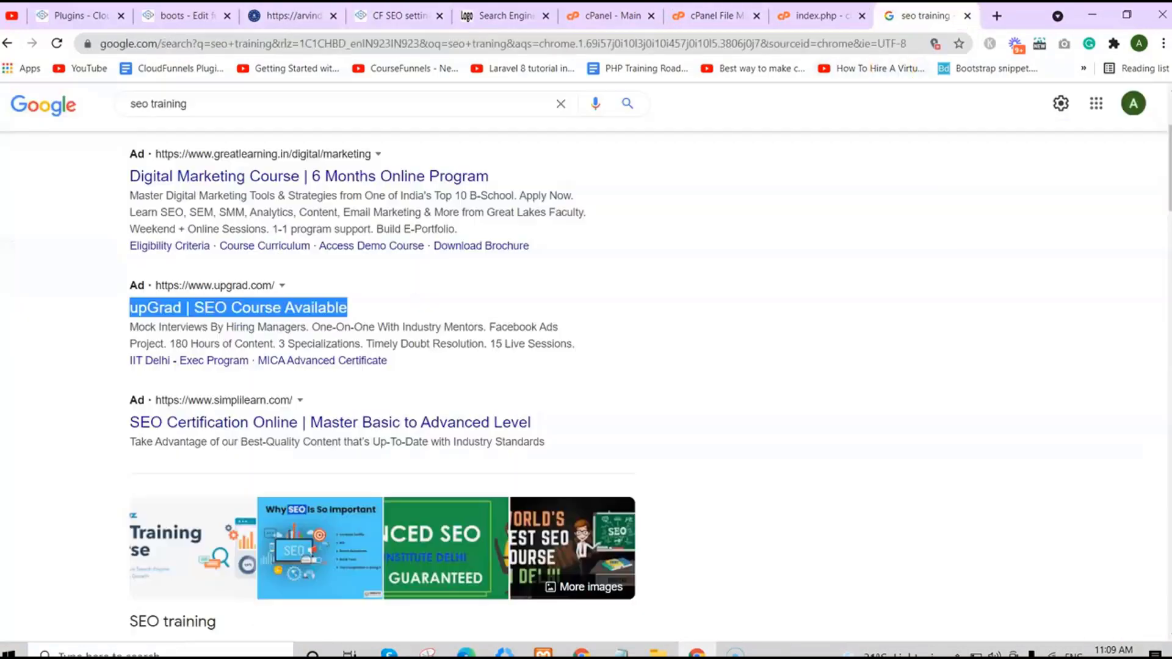
{"action": "left_click", "coordinate": [110, 328]}
{"action": "left_click_drag", "start_coordinate": [110, 328], "coordinate": [556, 343]}
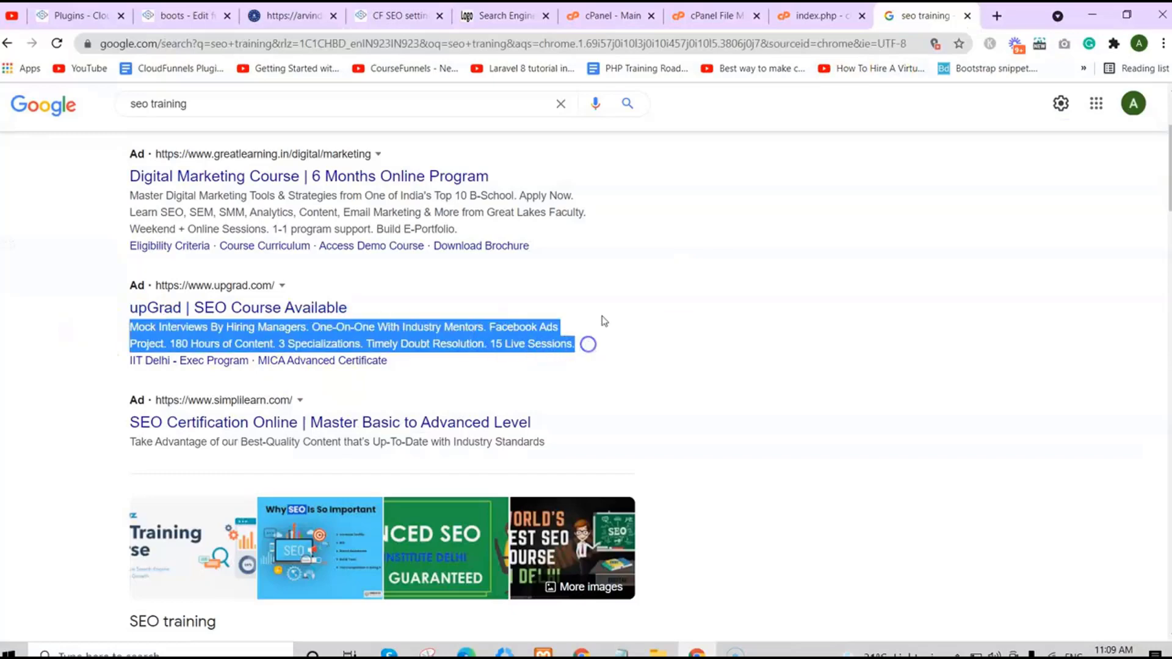
{"action": "left_click", "coordinate": [400, 15]}
{"action": "scroll", "coordinate": [769, 290], "scroll_direction": "down", "scroll_amount": 4}
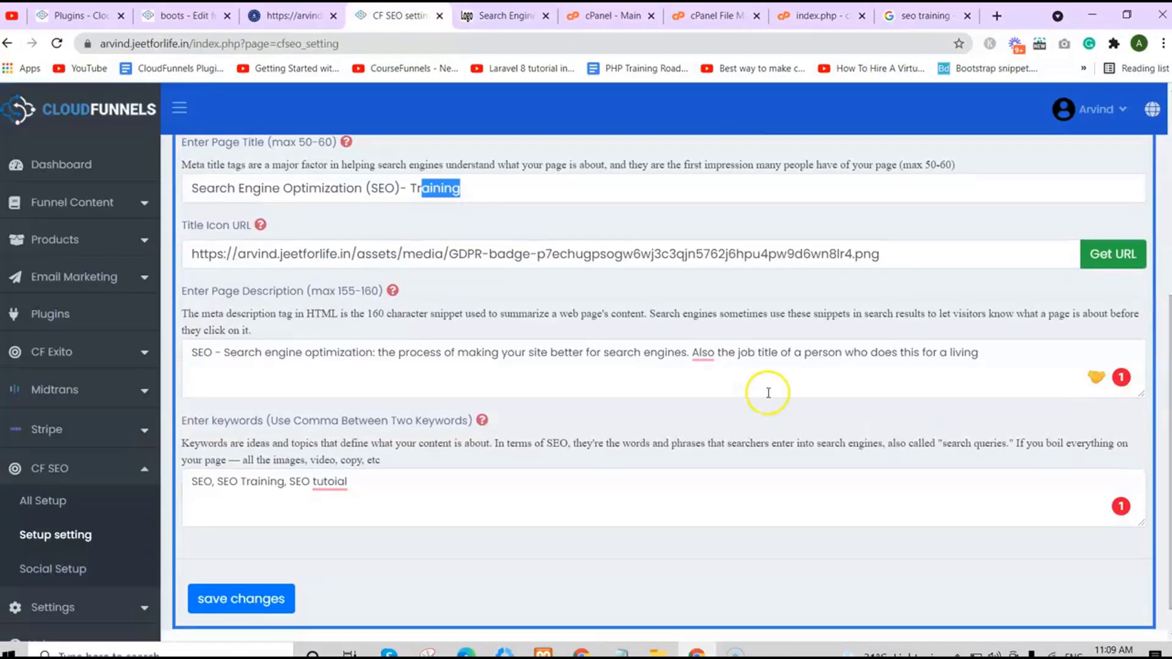
{"action": "left_click_drag", "start_coordinate": [1007, 360], "coordinate": [843, 328]}
{"action": "left_click", "coordinate": [915, 15]}
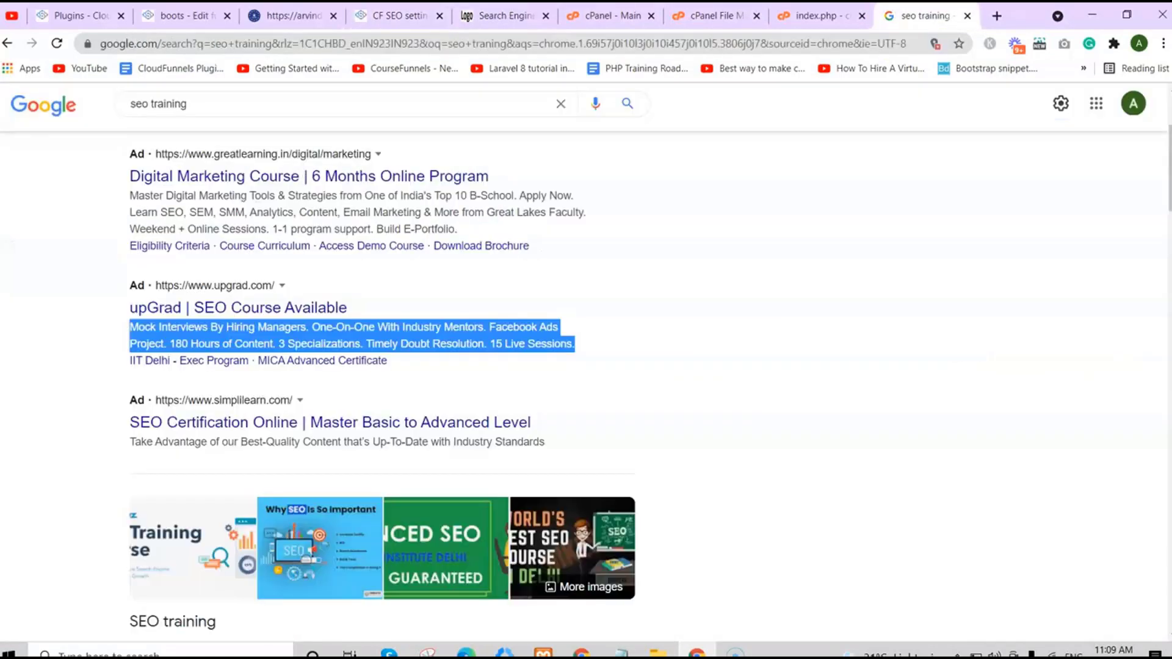
{"action": "left_click", "coordinate": [278, 95]}
{"action": "left_click_drag", "start_coordinate": [186, 104], "coordinate": [126, 105]}
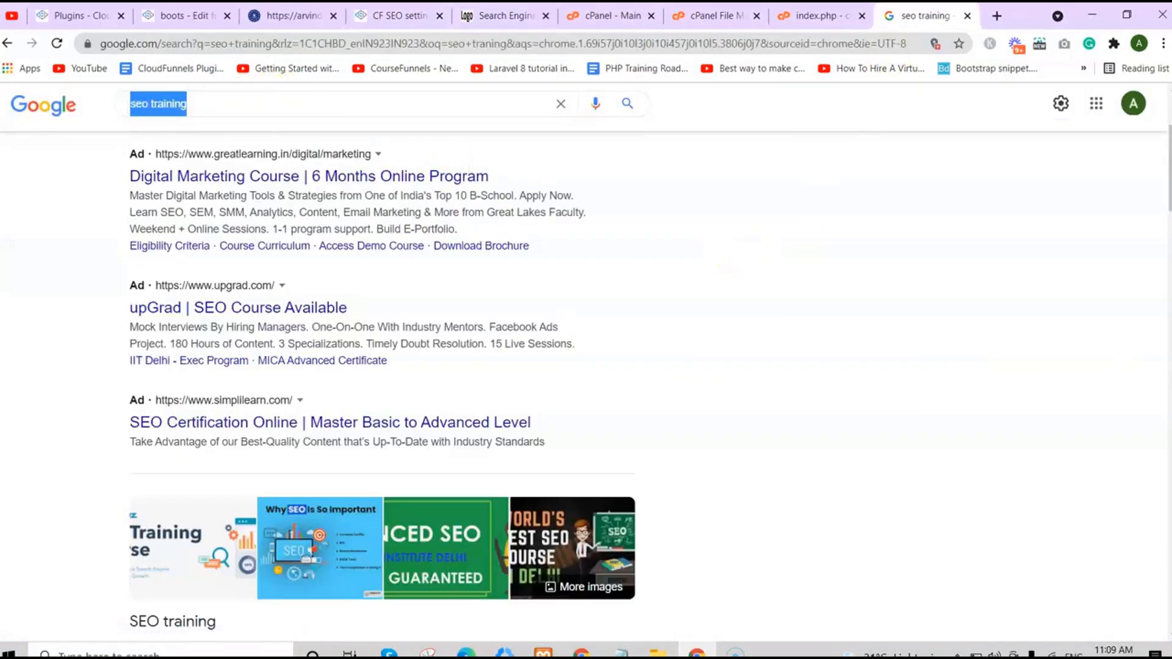
{"action": "left_click", "coordinate": [400, 15]}
Correct the keyword 'SEO tutoial' to 'SEO tutorial' using the spelling suggestion.
{"action": "left_click", "coordinate": [322, 485]}
{"action": "left_click", "coordinate": [333, 510]}
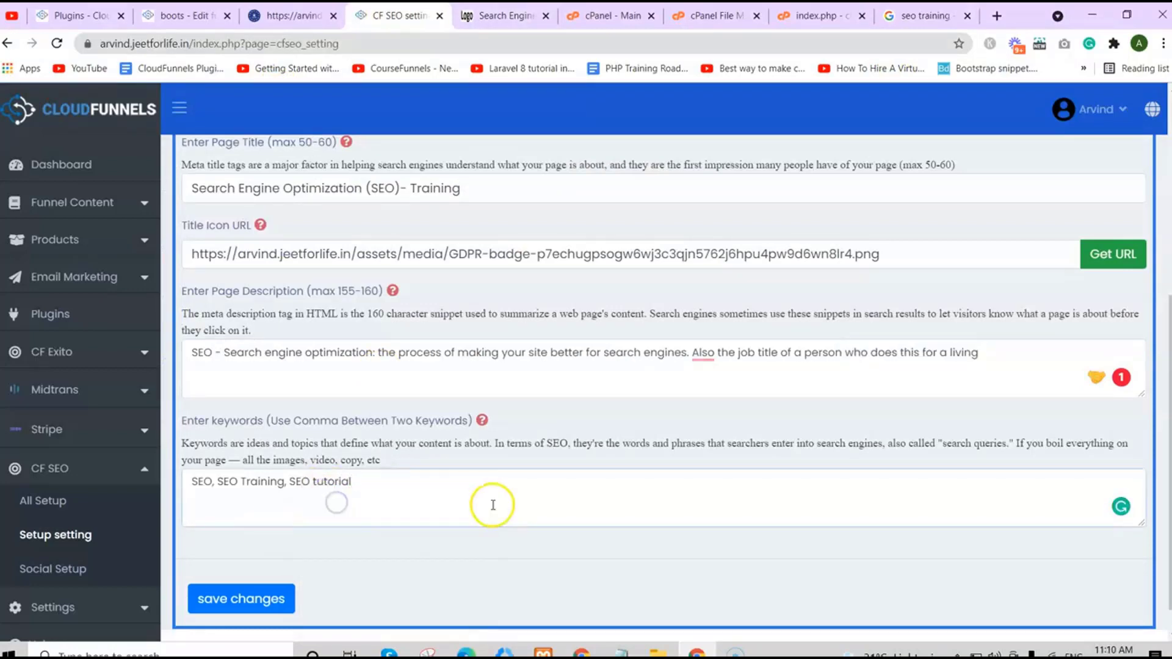
{"action": "scroll", "coordinate": [1168, 451], "scroll_direction": "up", "scroll_amount": 3}
{"action": "scroll", "coordinate": [1167, 451], "scroll_direction": "down", "scroll_amount": 1}
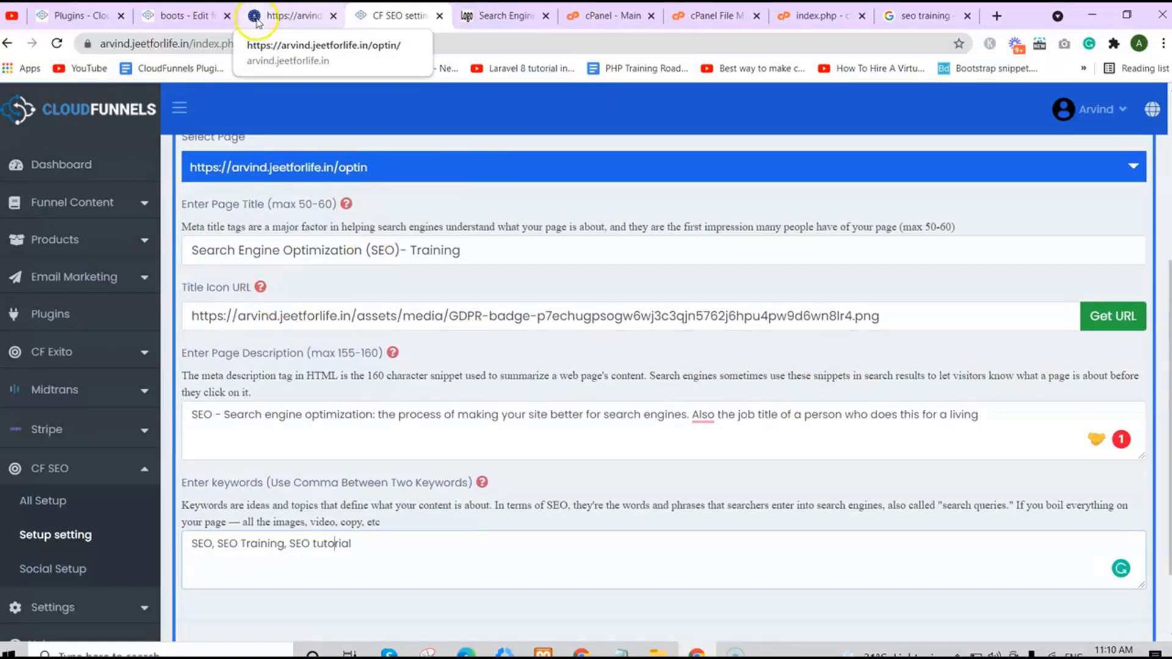
{"action": "scroll", "coordinate": [301, 431], "scroll_direction": "up", "scroll_amount": 5}
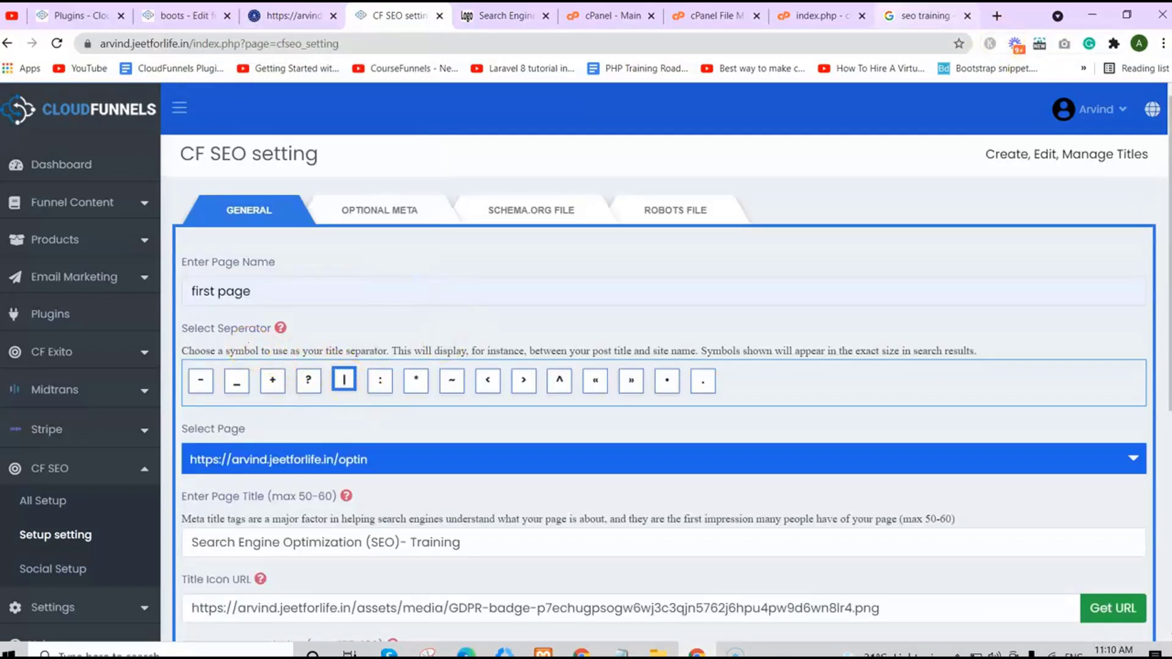
{"action": "key", "text": "ctrl+9"}
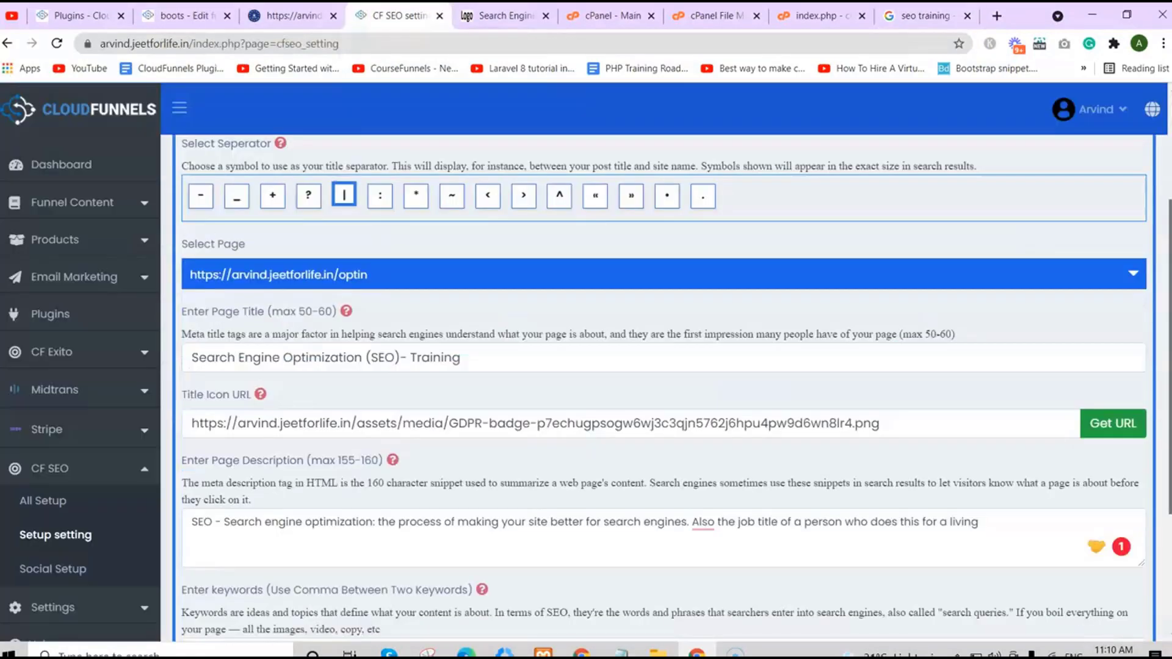
{"action": "scroll", "coordinate": [758, 308], "scroll_direction": "up", "scroll_amount": 3}
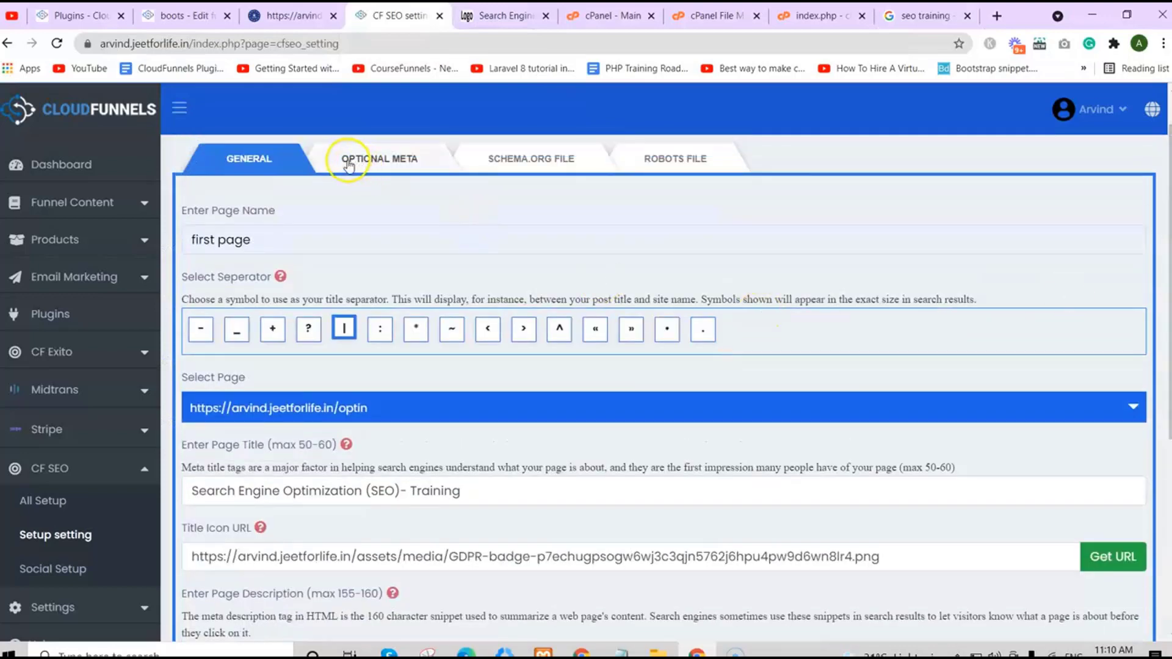
Fill in the author name from autofill in the Optional Meta settings.
{"action": "left_click", "coordinate": [348, 163]}
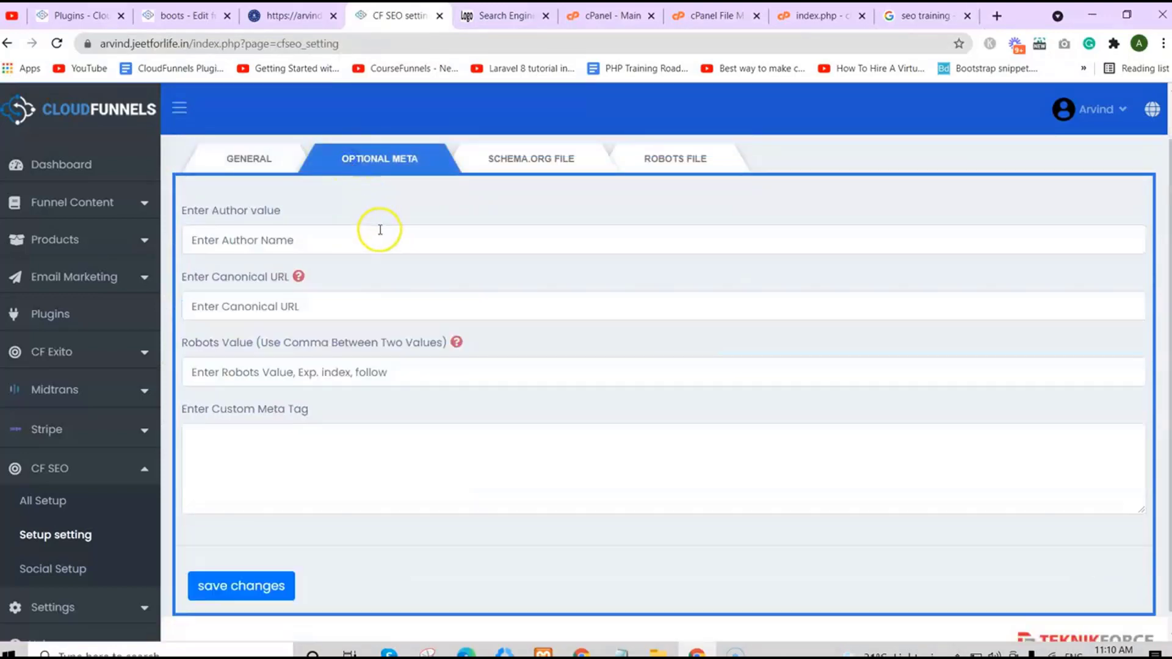
{"action": "left_click", "coordinate": [340, 238]}
{"action": "left_click", "coordinate": [274, 267]}
{"action": "left_click", "coordinate": [286, 305]}
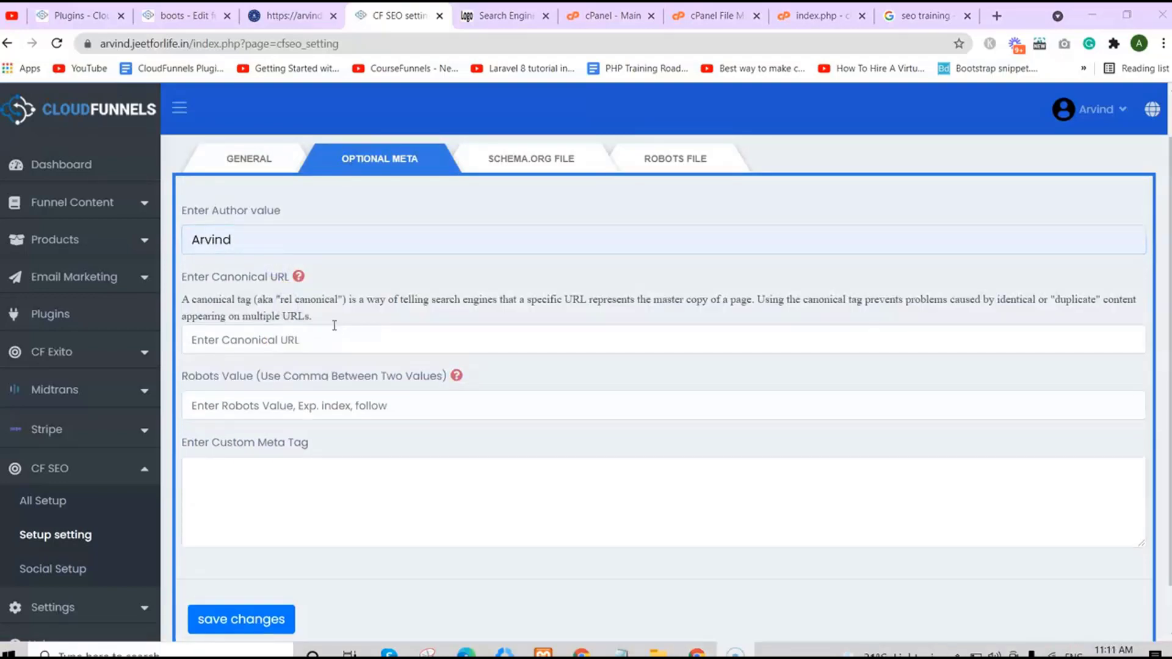
{"action": "left_click", "coordinate": [333, 327]}
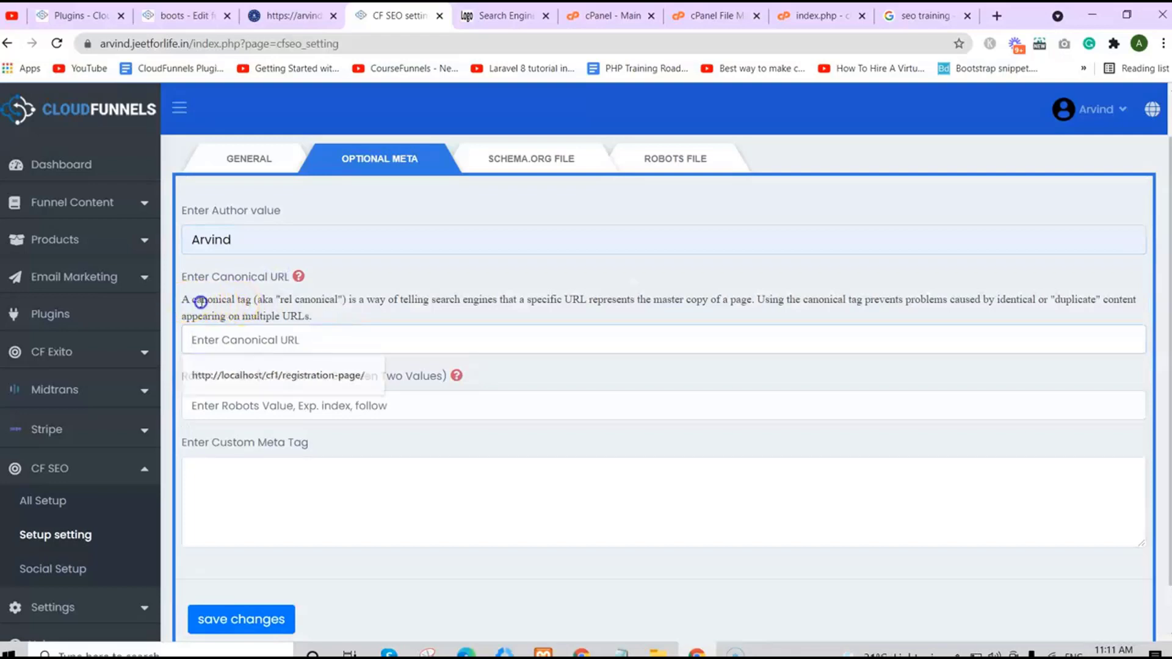
{"action": "left_click_drag", "start_coordinate": [191, 300], "coordinate": [269, 304]}
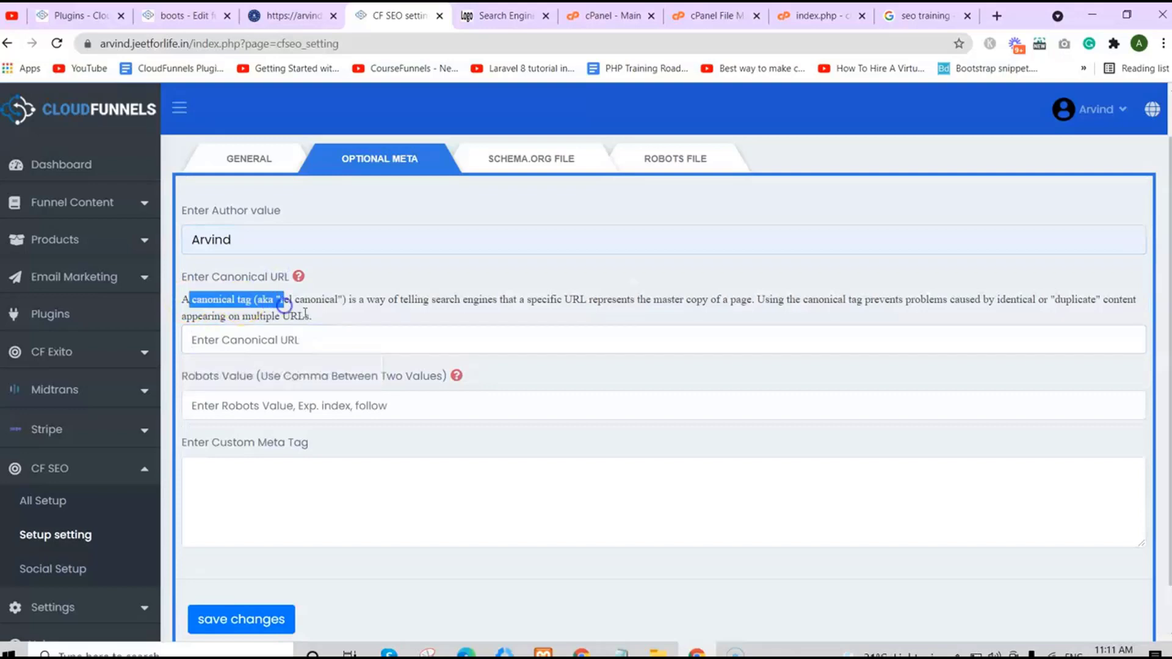
{"action": "left_click", "coordinate": [307, 313]}
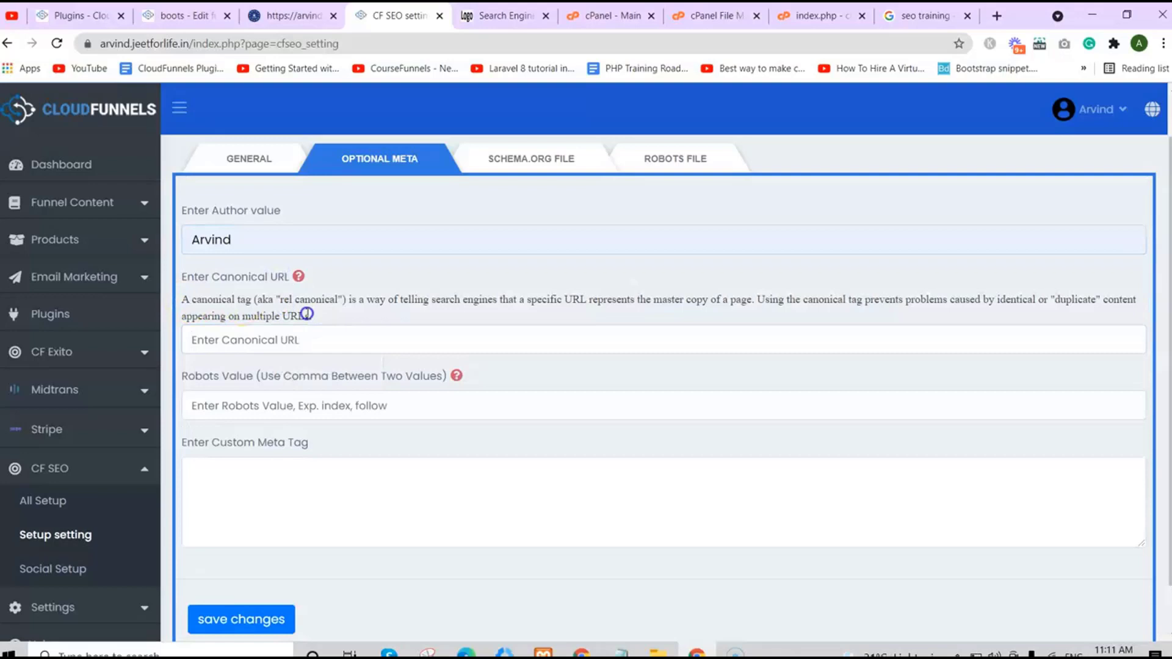
{"action": "left_click", "coordinate": [315, 325]}
{"action": "left_click", "coordinate": [335, 325]}
{"action": "left_click", "coordinate": [333, 326]}
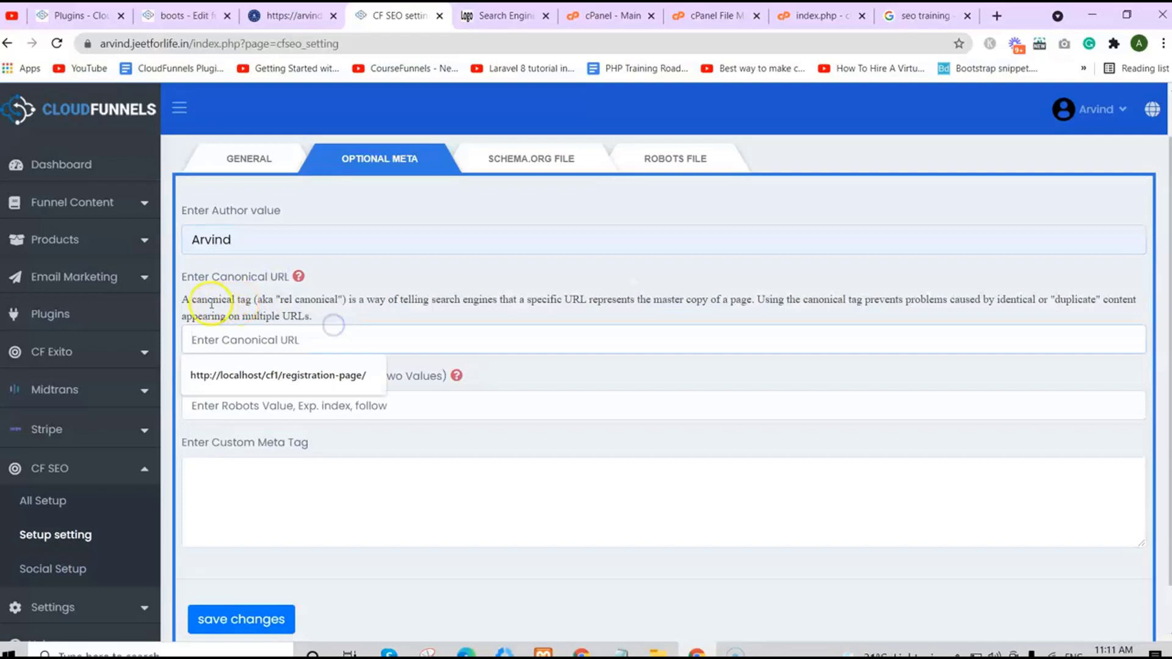
{"action": "left_click", "coordinate": [315, 324]}
{"action": "left_click", "coordinate": [261, 161]}
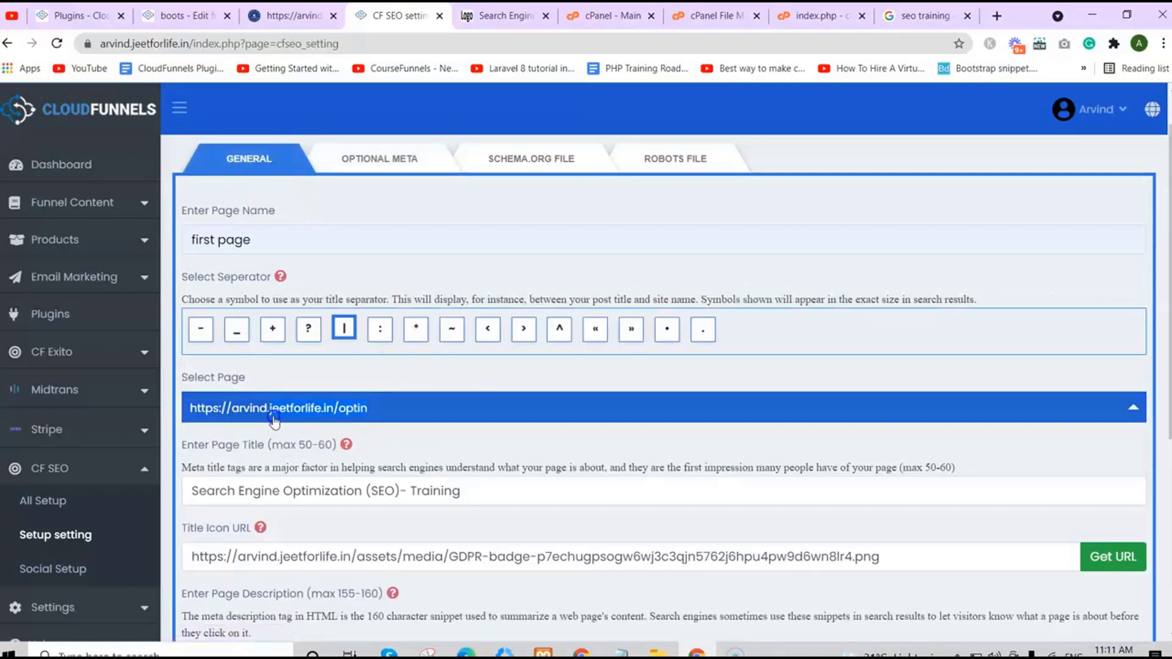
{"action": "left_click", "coordinate": [370, 160]}
{"action": "left_click", "coordinate": [395, 340]}
{"action": "key", "text": "Down"}
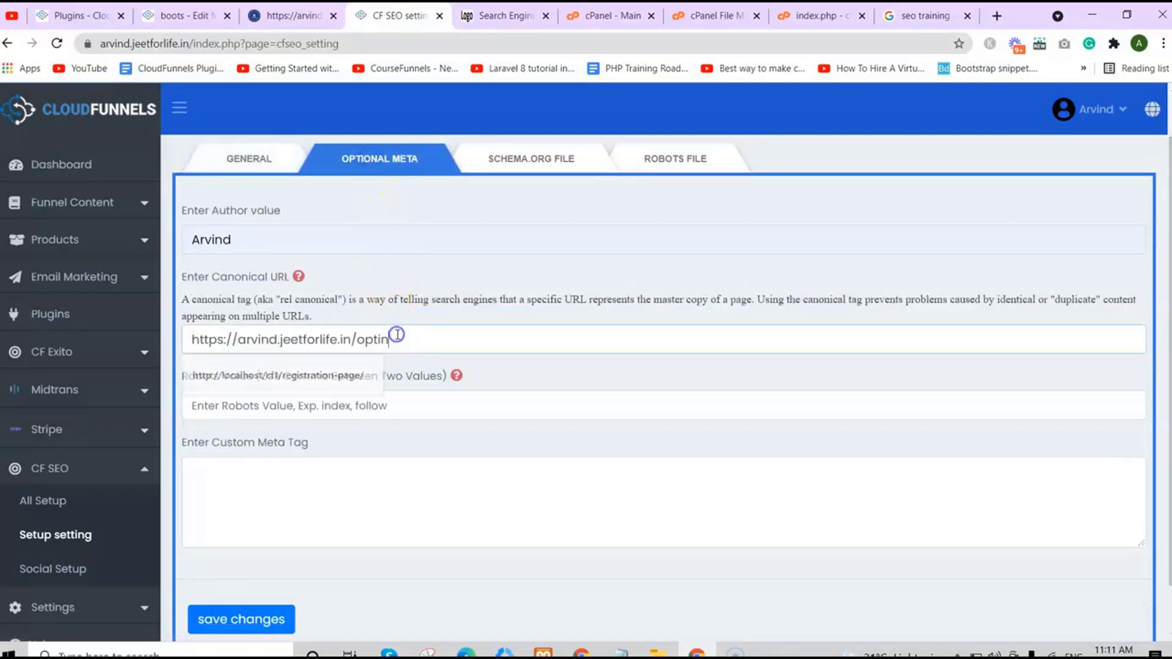
{"action": "key", "text": "Return"}
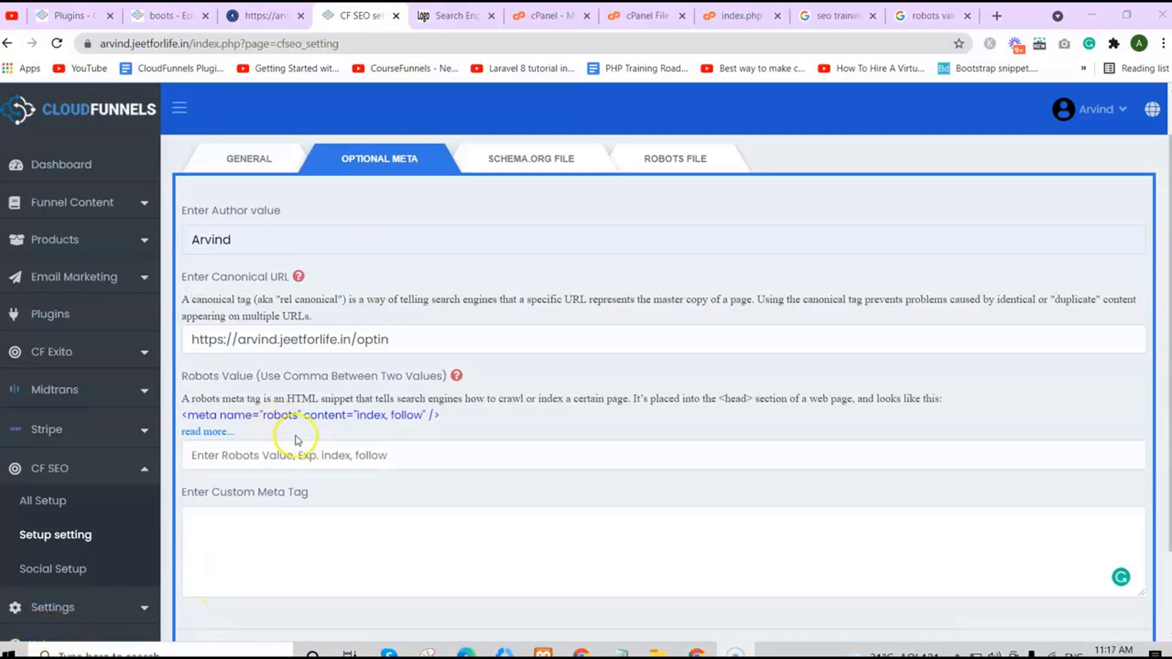
Set the Robots Value to 'index, follow'.
{"action": "left_click", "coordinate": [323, 452]}
{"action": "left_click", "coordinate": [324, 451]}
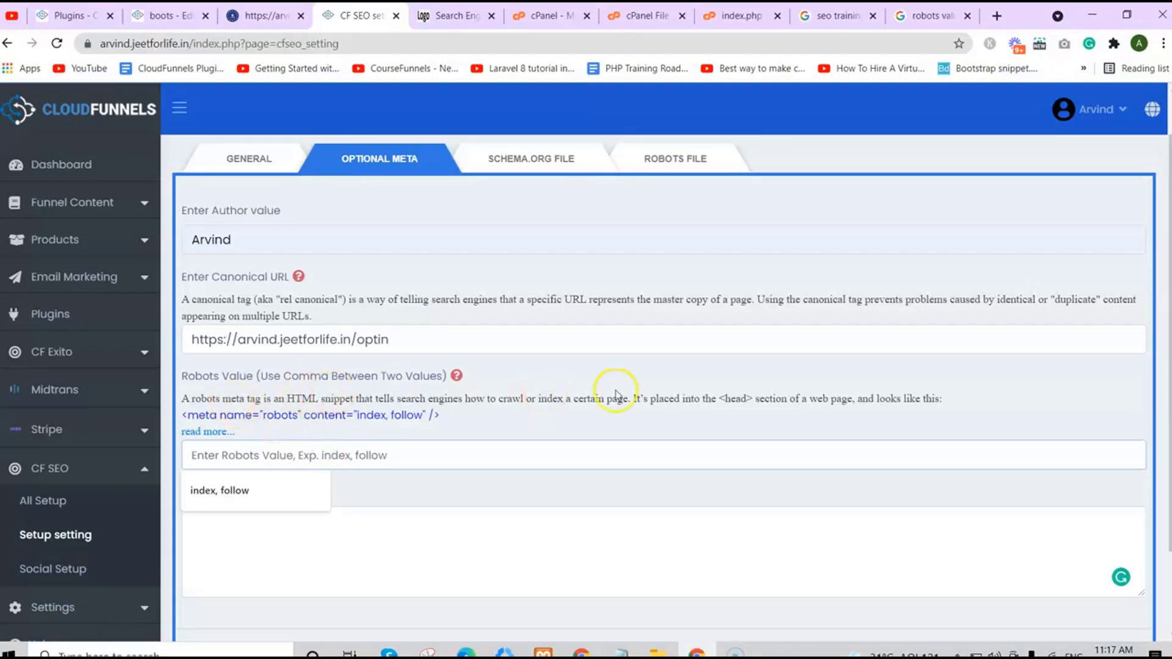
{"action": "left_click", "coordinate": [247, 493]}
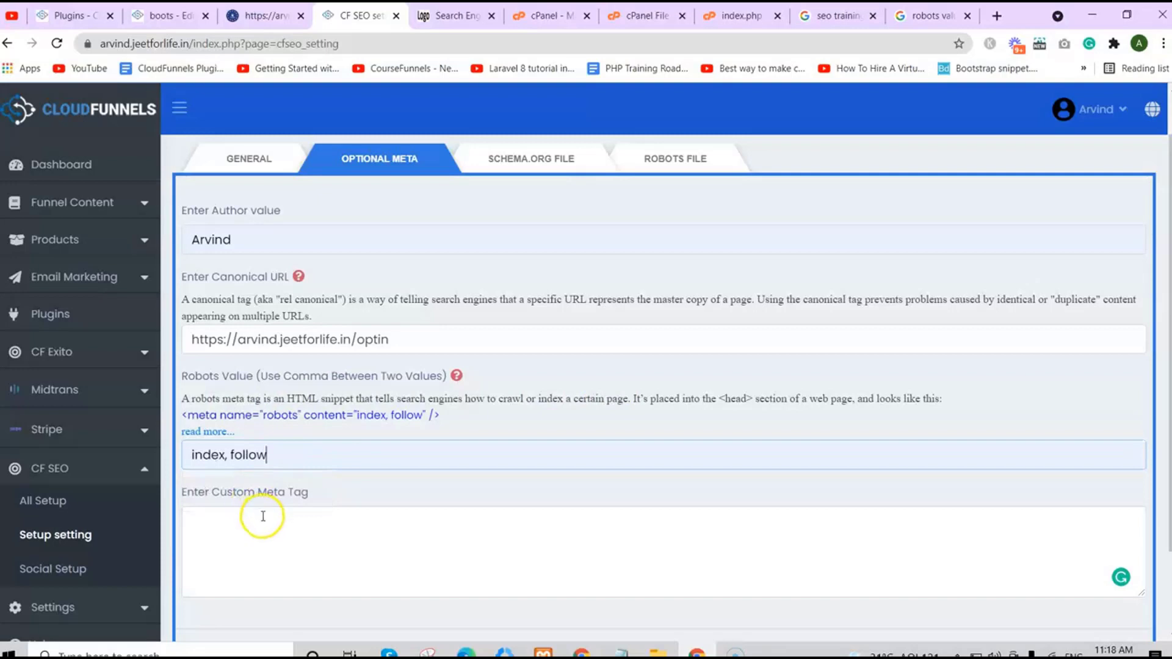
Leave the Custom Meta Tag empty and save the optional meta settings.
{"action": "left_click_drag", "start_coordinate": [442, 415], "coordinate": [181, 417]}
{"action": "key", "text": "ctrl+c"}
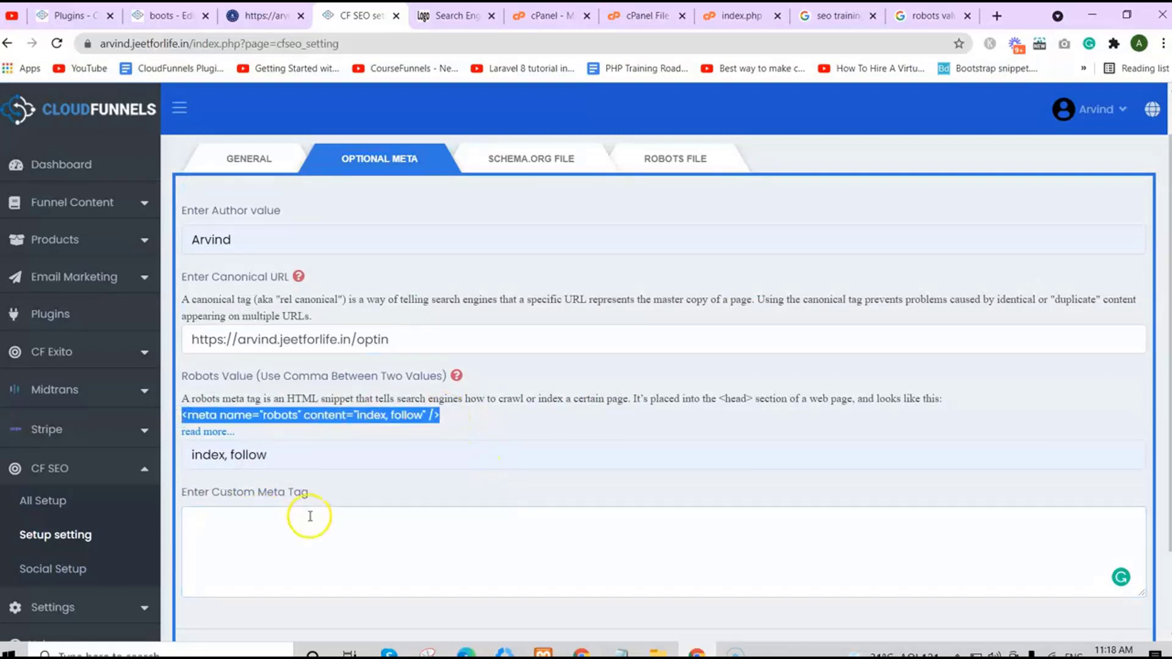
{"action": "left_click", "coordinate": [310, 518]}
{"action": "key", "text": "ctrl+v"}
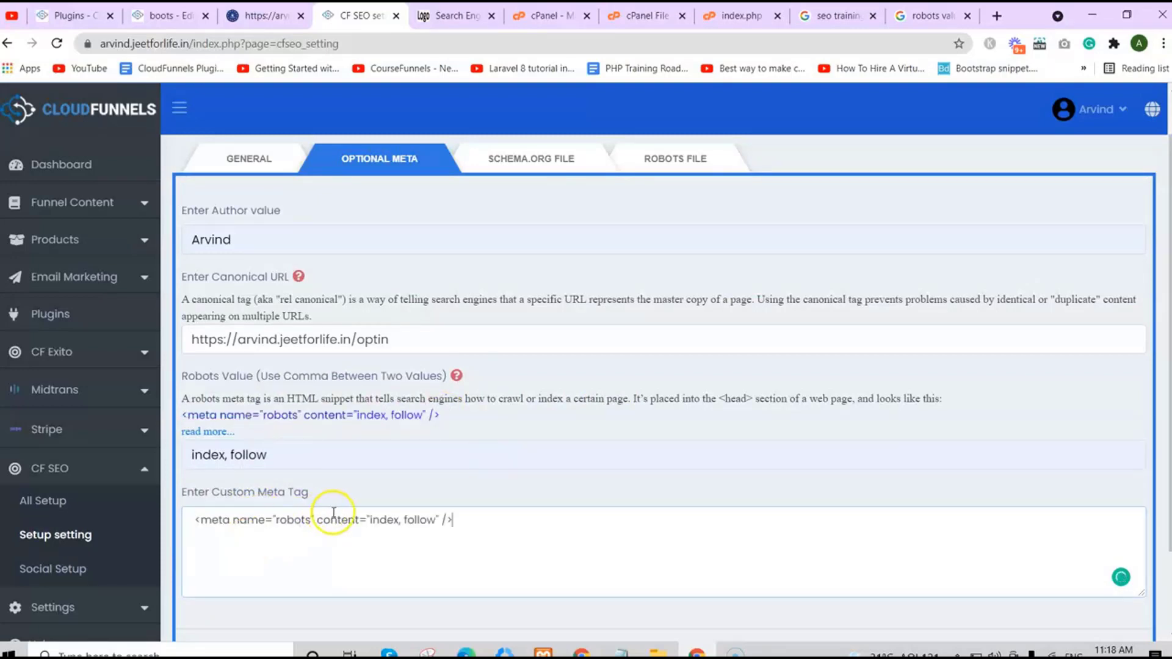
{"action": "triple_click", "coordinate": [464, 522]}
{"action": "key", "text": "BackSpace"}
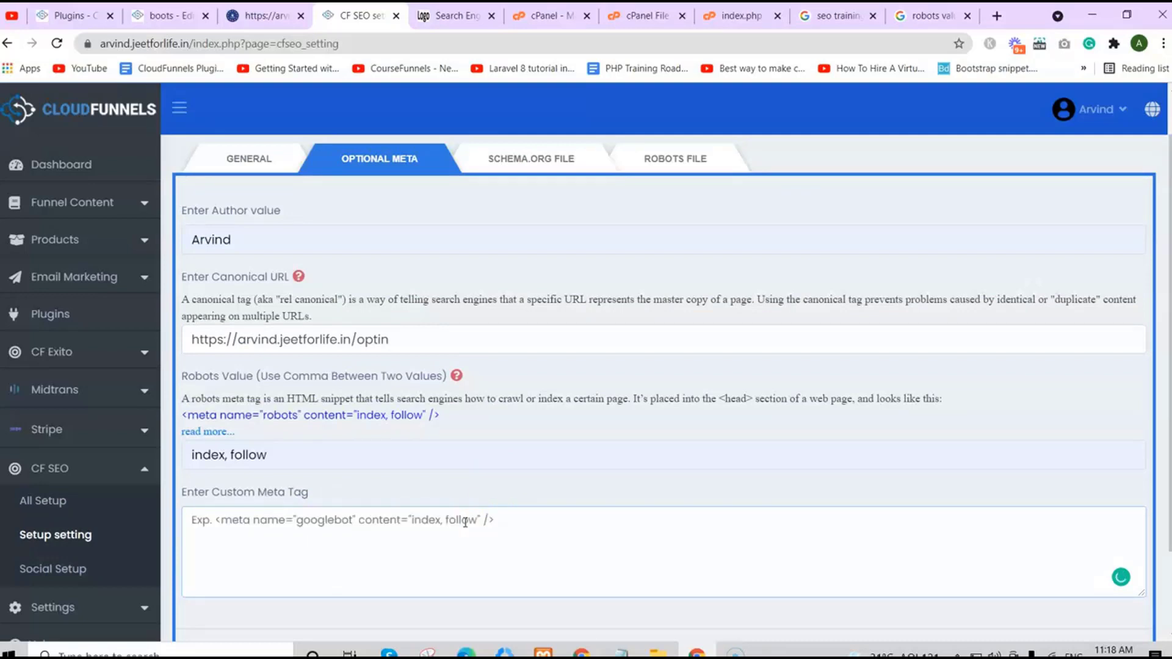
{"action": "scroll", "coordinate": [475, 508], "scroll_direction": "down", "scroll_amount": 2}
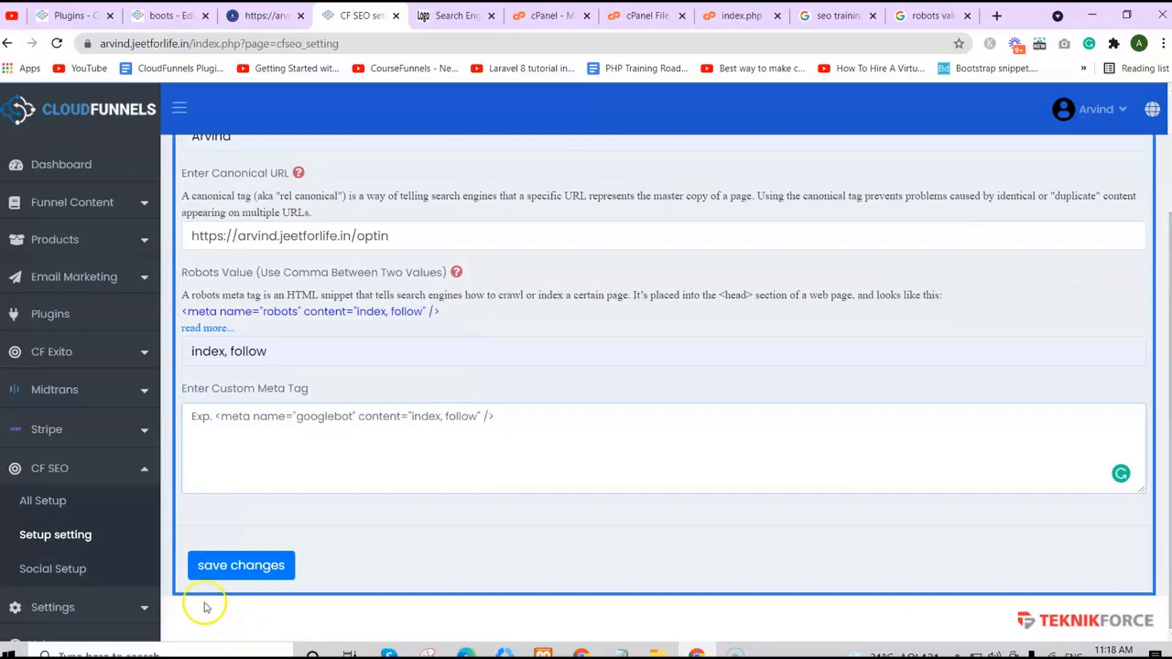
{"action": "left_click", "coordinate": [223, 568]}
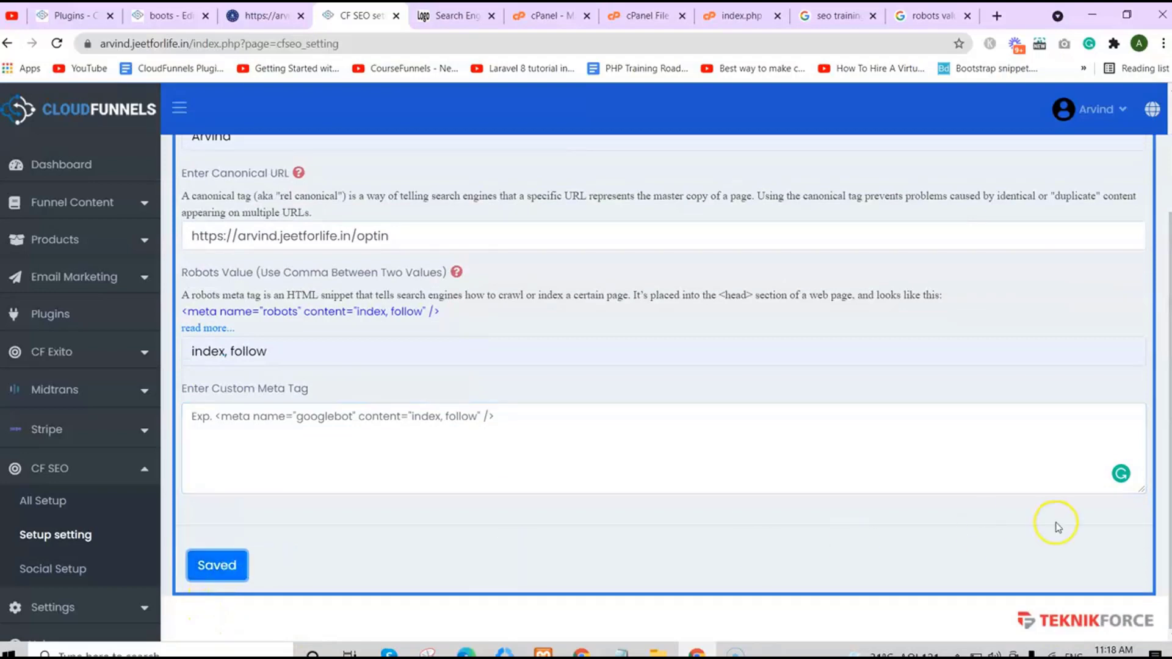
Open the SCHEMA.ORG FILE settings and review its schema markup explanation.
{"action": "scroll", "coordinate": [854, 397], "scroll_direction": "up", "scroll_amount": 3}
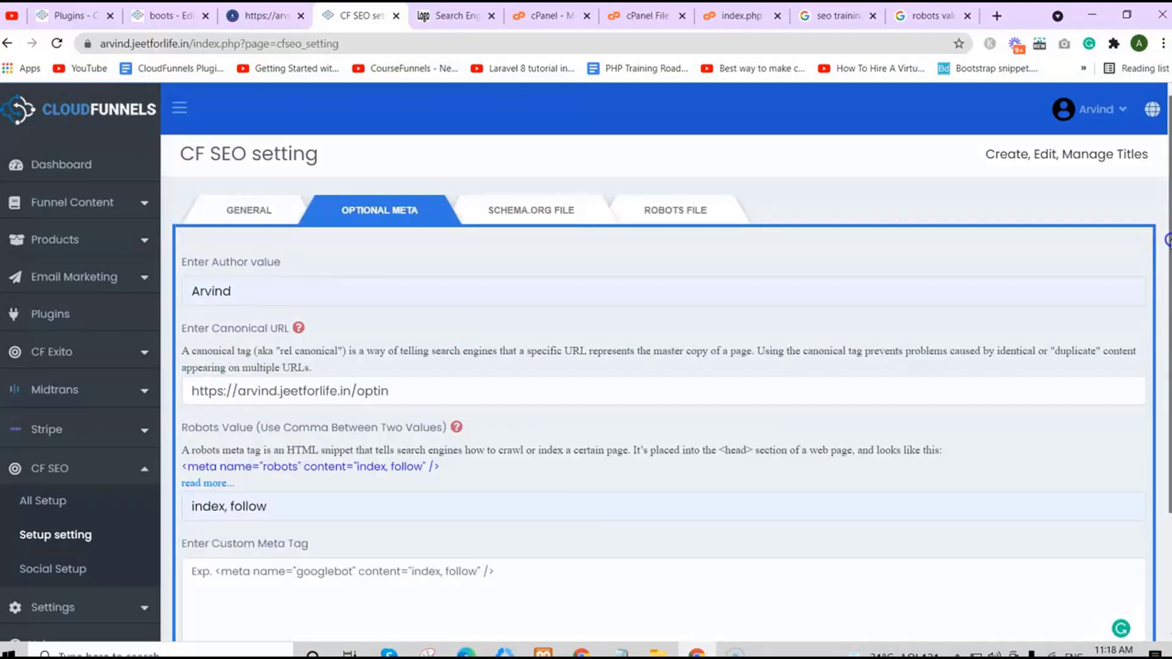
{"action": "left_click", "coordinate": [535, 213]}
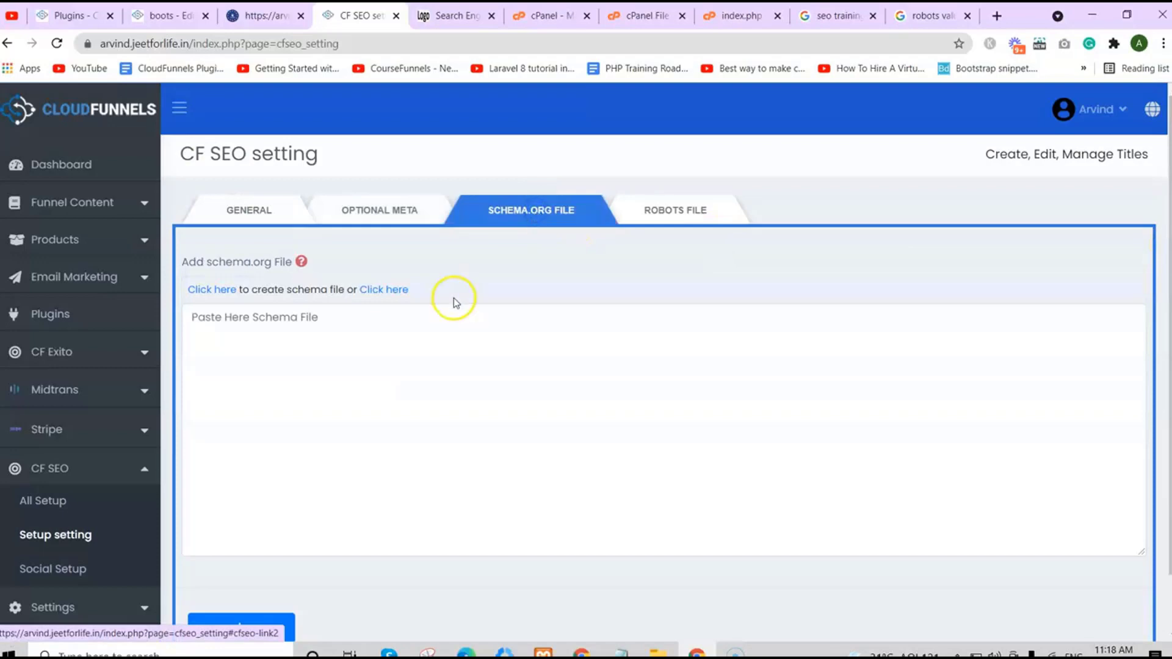
{"action": "left_click", "coordinate": [299, 263]}
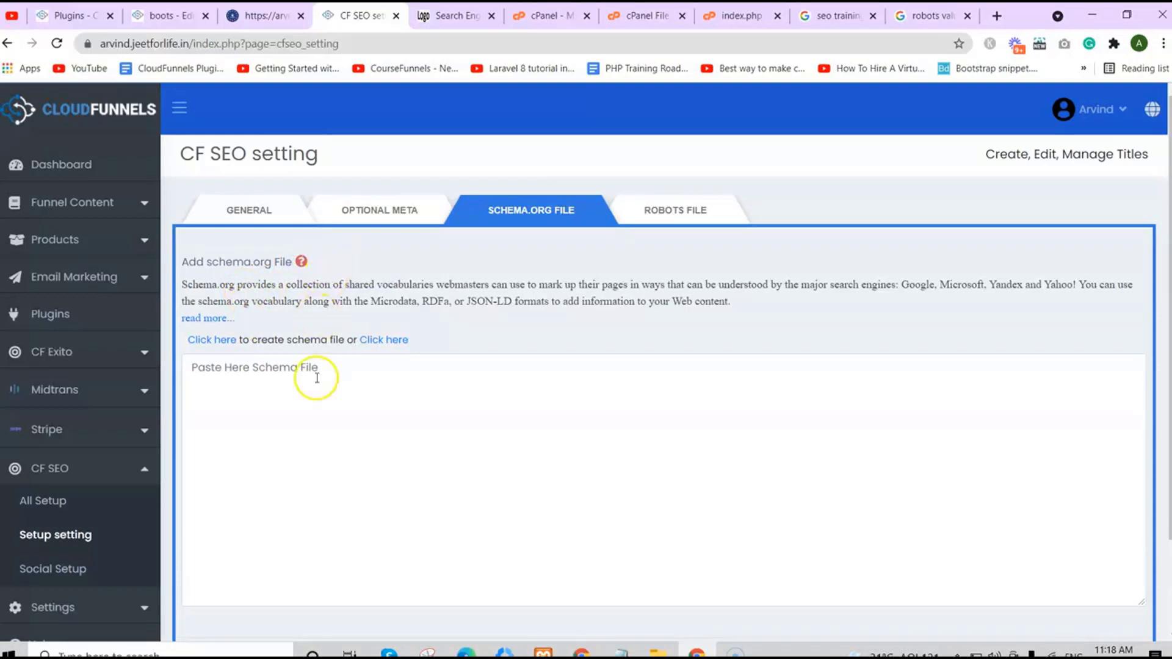
{"action": "left_click", "coordinate": [297, 425]}
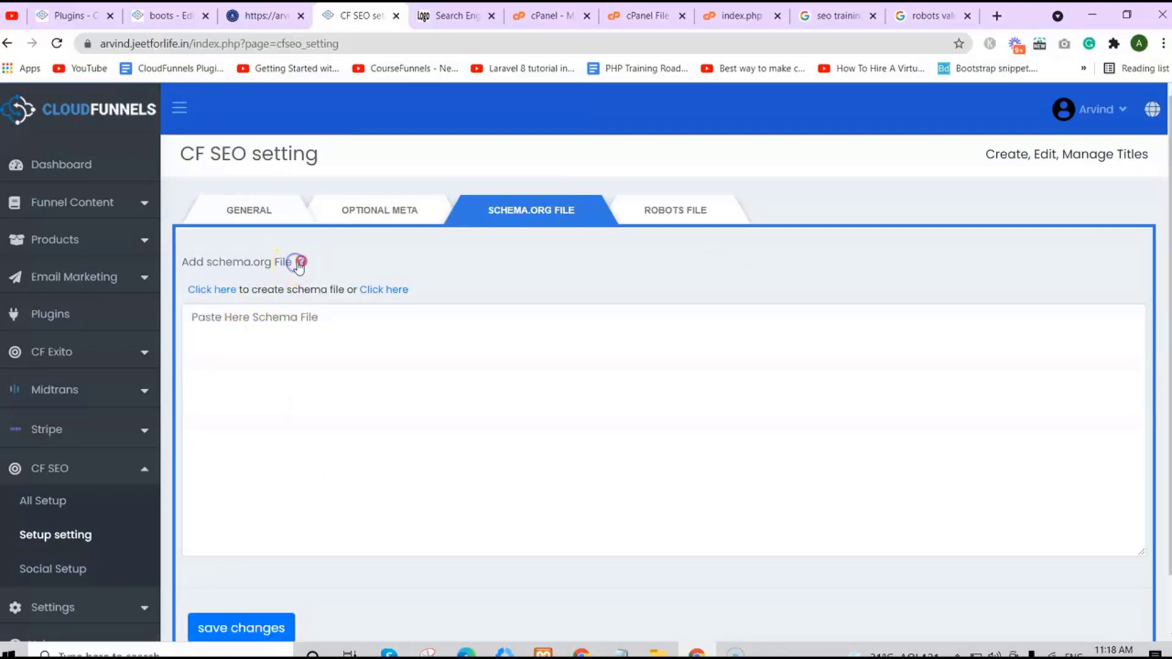
{"action": "left_click", "coordinate": [299, 263]}
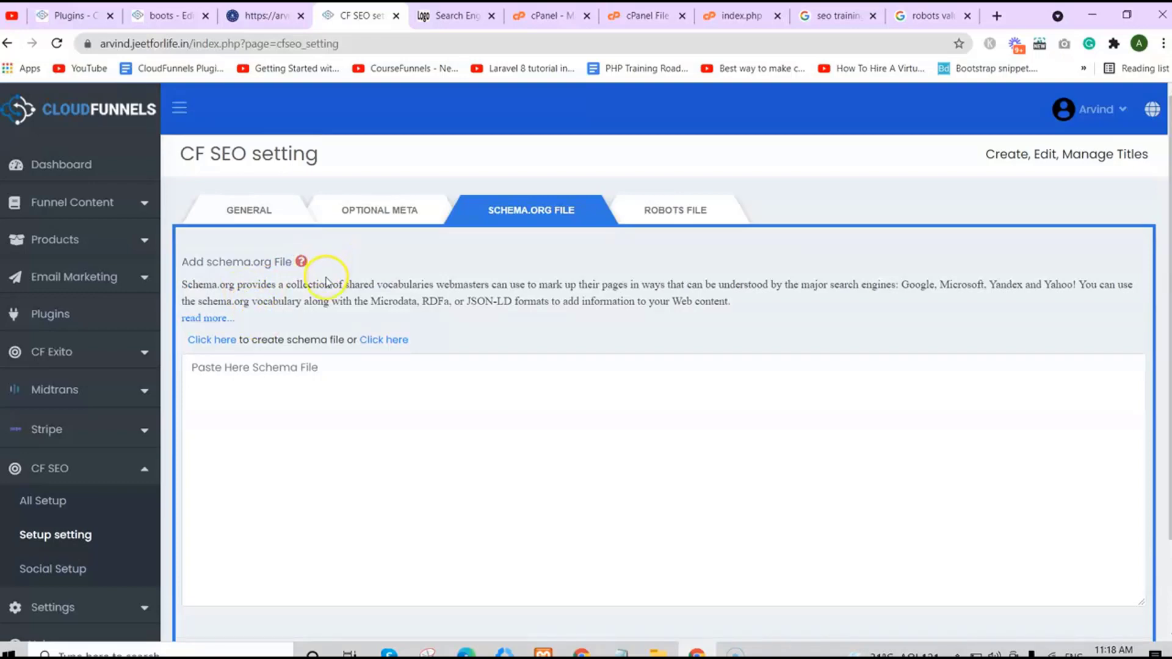
{"action": "left_click", "coordinate": [295, 423]}
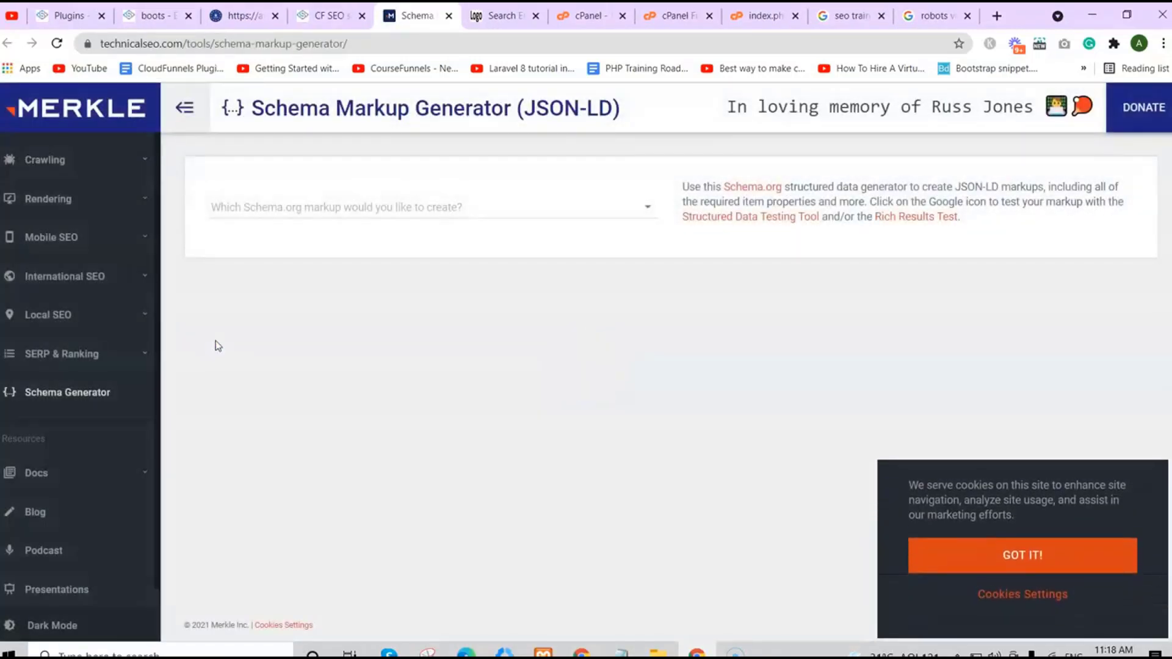
Choose the Article schema with BlogPosting type and paste the optin page URL.
{"action": "left_click", "coordinate": [371, 204]}
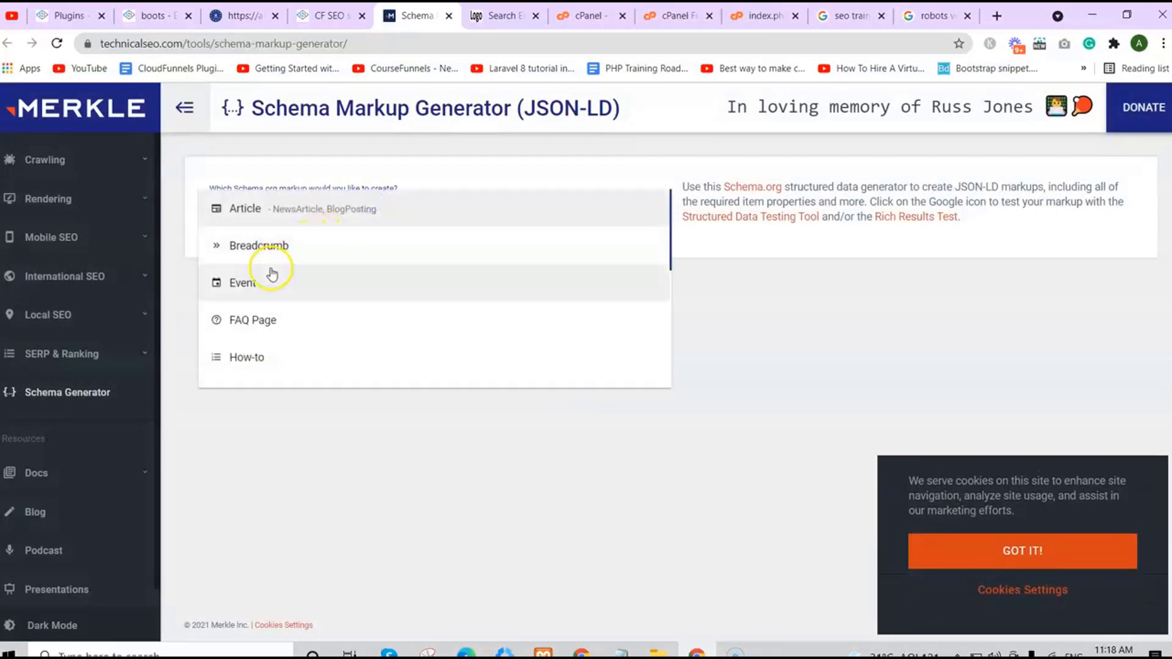
{"action": "left_click", "coordinate": [284, 210]}
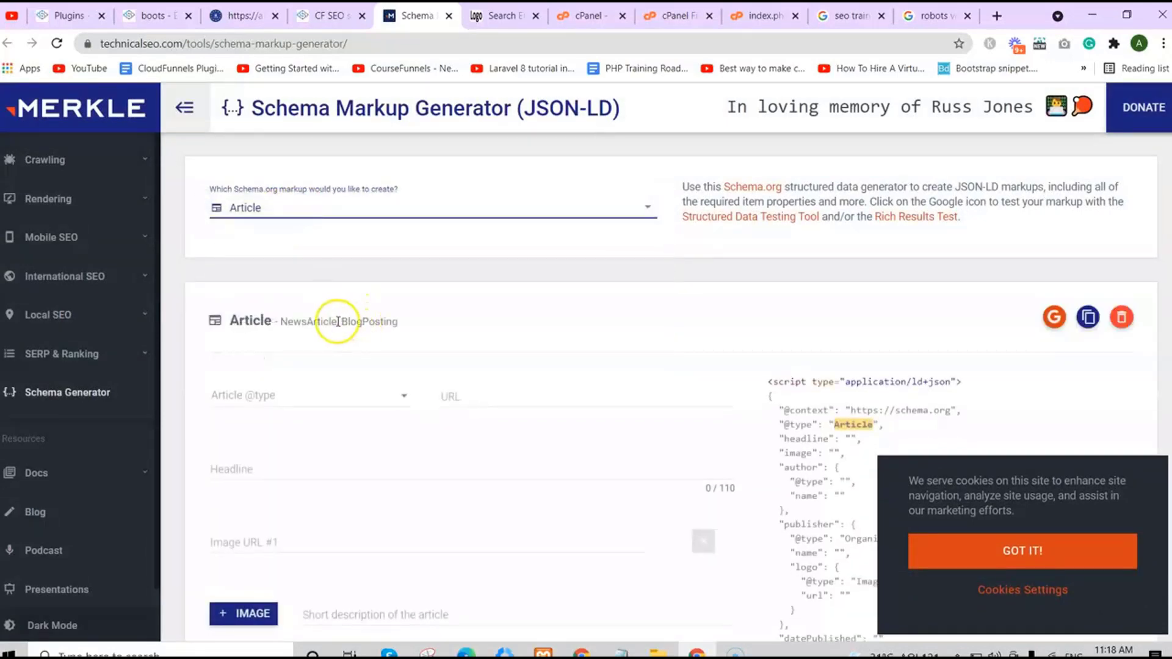
{"action": "left_click", "coordinate": [301, 391]}
{"action": "left_click", "coordinate": [276, 485]}
{"action": "left_click", "coordinate": [492, 405]}
{"action": "left_click", "coordinate": [241, 15]}
{"action": "left_click", "coordinate": [302, 41]}
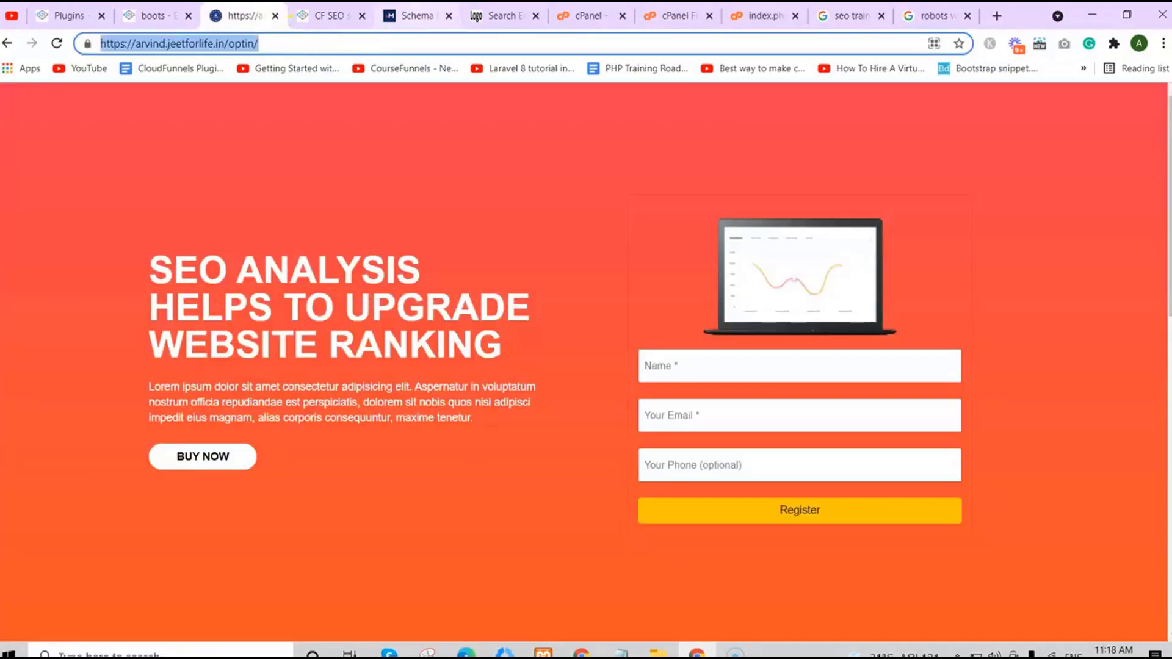
{"action": "key", "text": "ctrl+c"}
{"action": "left_click", "coordinate": [417, 15]}
{"action": "key", "text": "ctrl+v"}
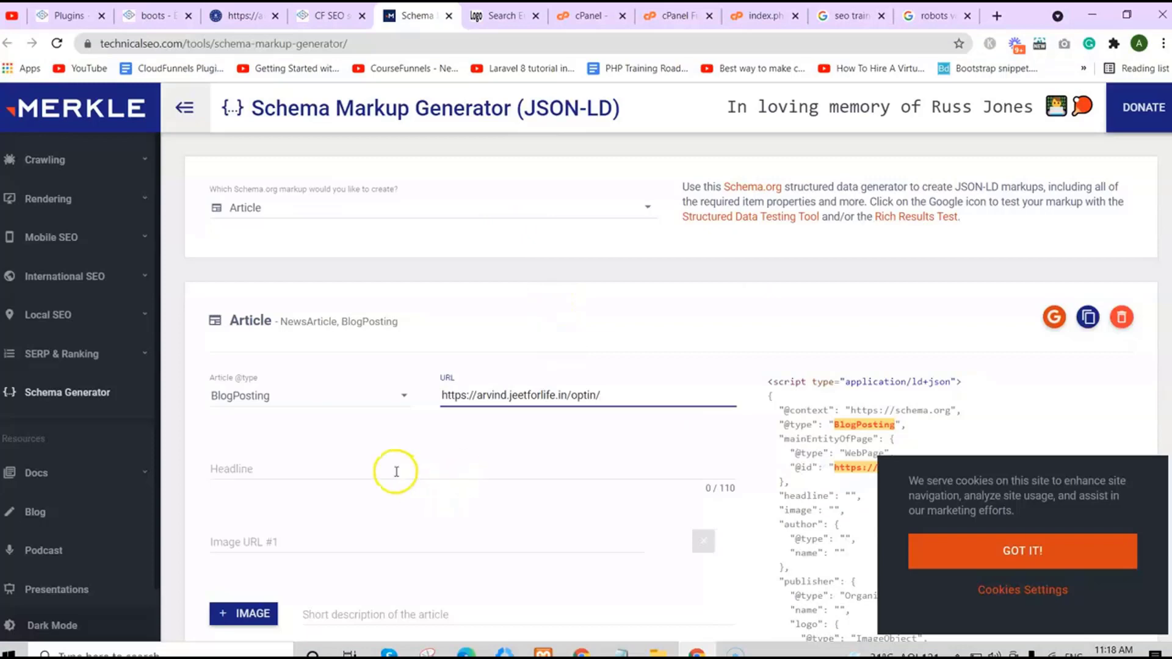
Enter the article headline 'SEO TRAINING'.
{"action": "left_click", "coordinate": [391, 469]}
{"action": "type", "text": "SEO TRAINING"}
{"action": "scroll", "coordinate": [262, 431], "scroll_direction": "down", "scroll_amount": 2}
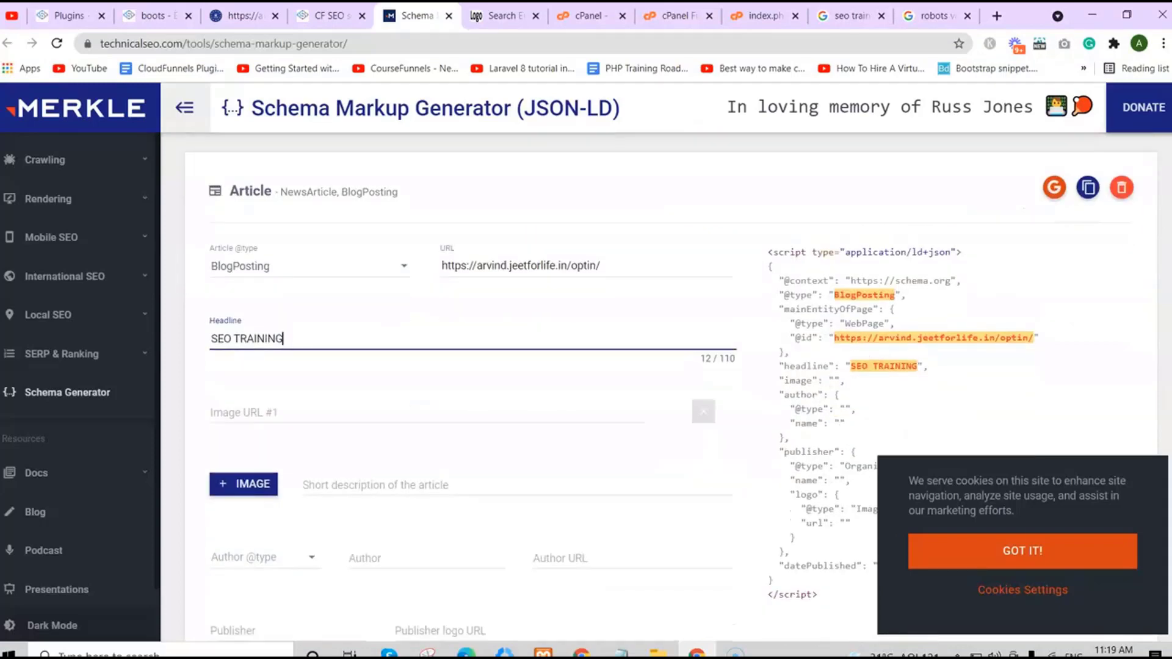
{"action": "left_click", "coordinate": [257, 429]}
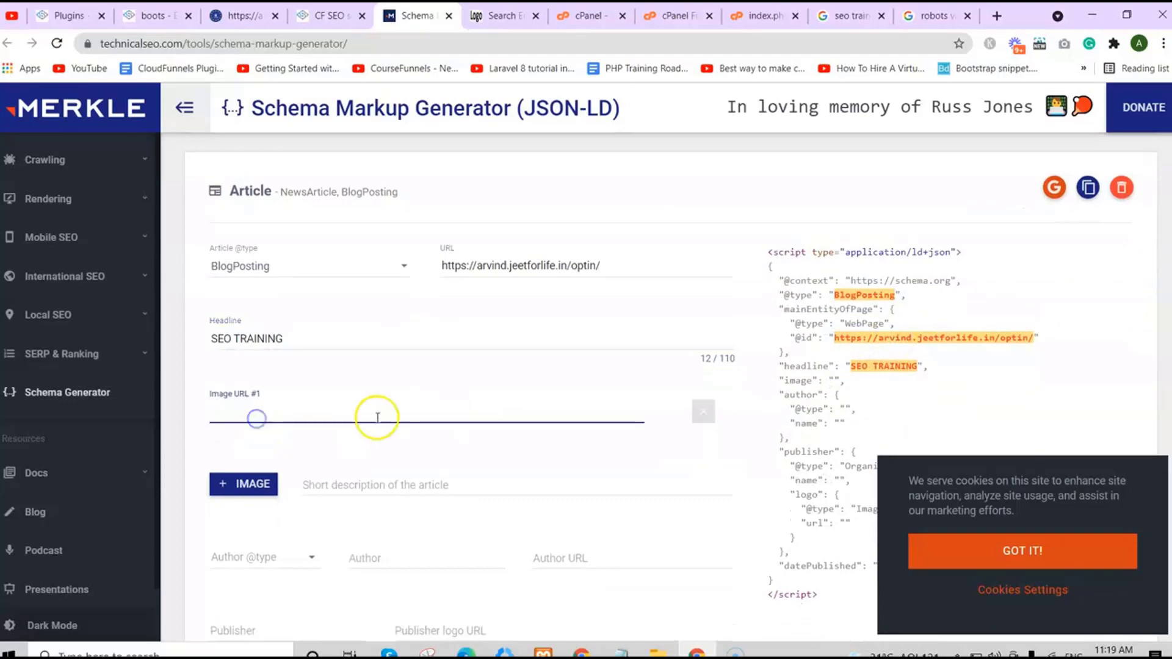
Paste the page's title icon URL from CF SEO into Image URL #1.
{"action": "key", "text": "ctrl+shift+Tab"}
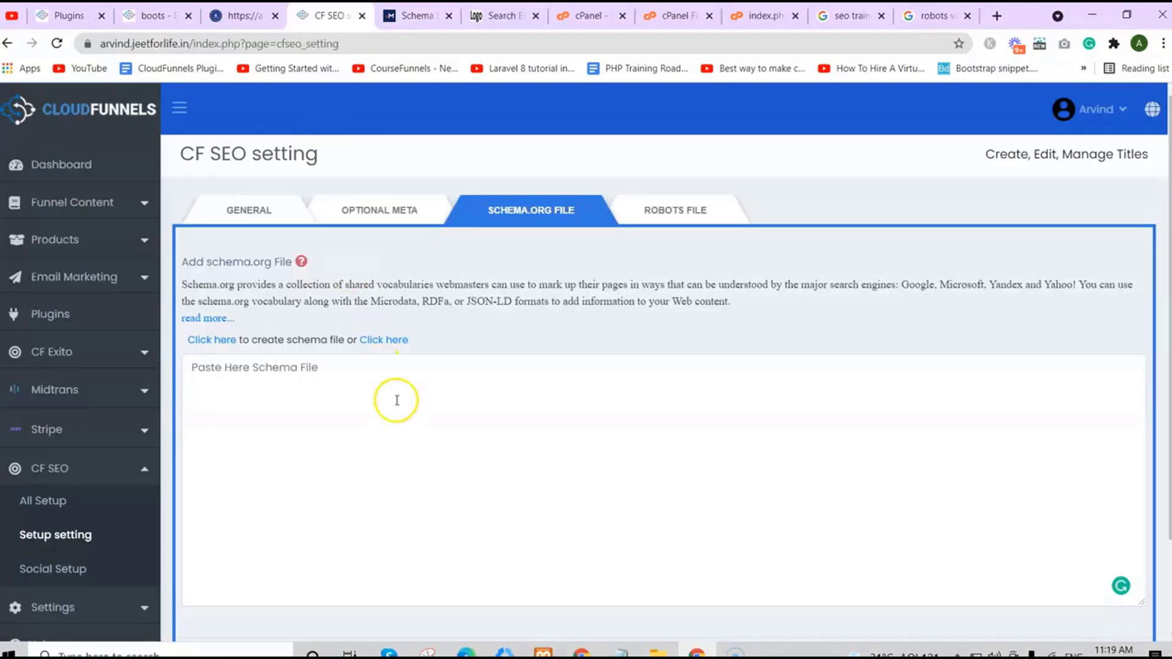
{"action": "left_click", "coordinate": [255, 221]}
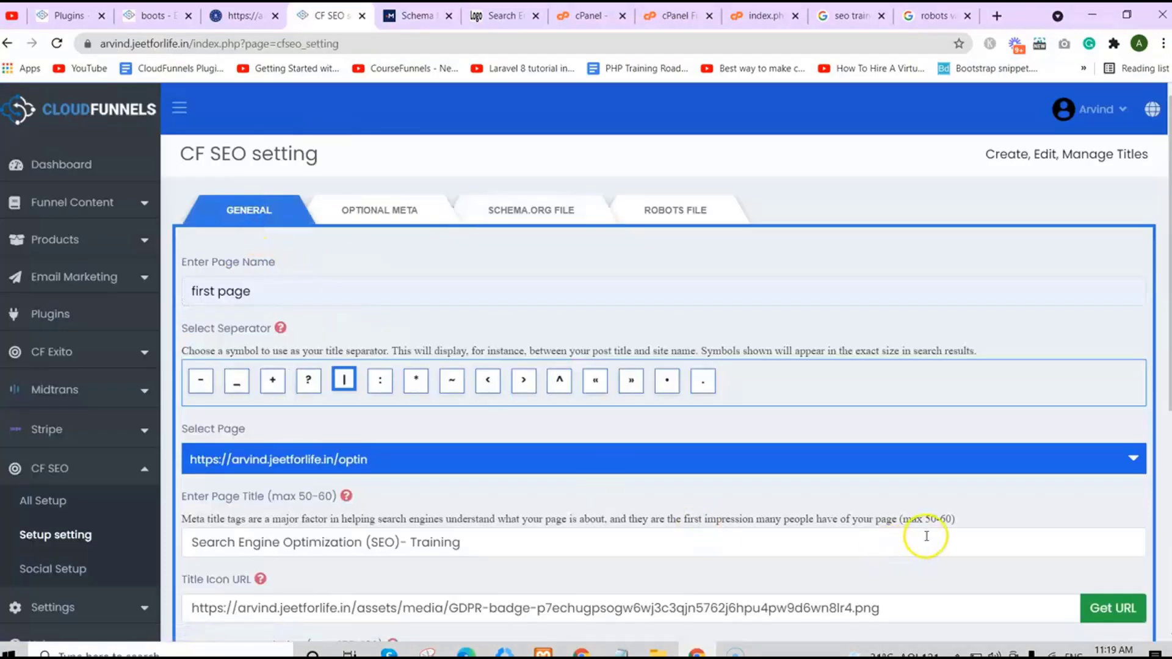
{"action": "scroll", "coordinate": [925, 556], "scroll_direction": "down", "scroll_amount": 6}
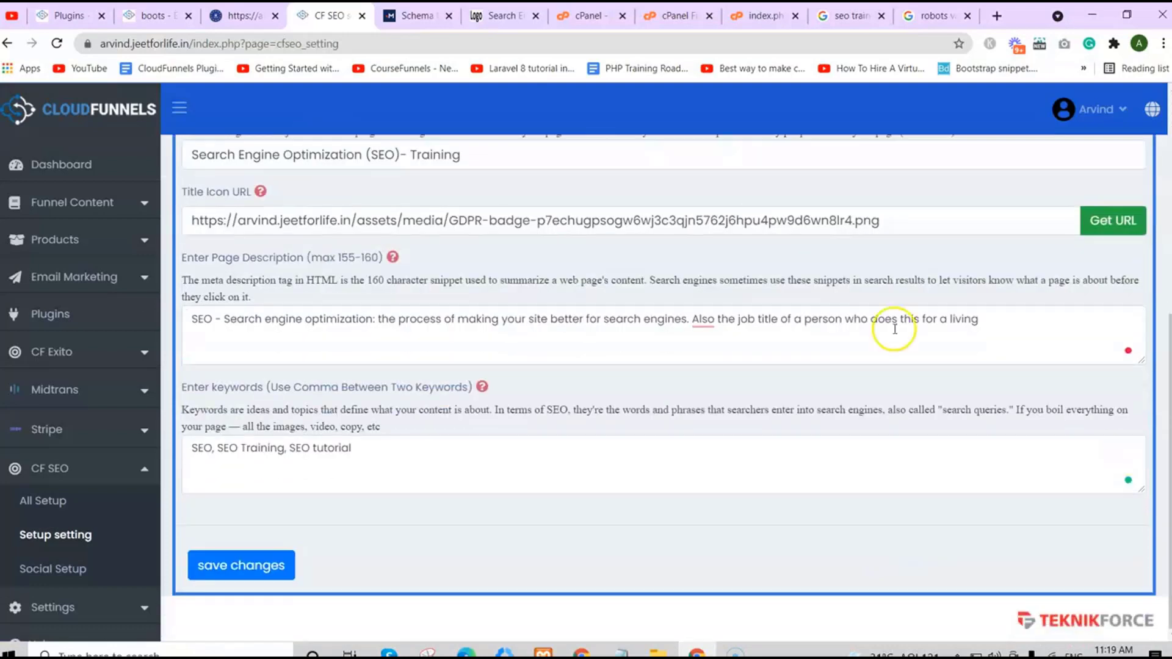
{"action": "triple_click", "coordinate": [897, 233]}
{"action": "key", "text": "ctrl+c"}
{"action": "key", "text": "ctrl+Tab"}
{"action": "left_click", "coordinate": [327, 391]}
{"action": "key", "text": "ctrl+v"}
Paste the SEO definition as description and set the author type to Person.
{"action": "left_click", "coordinate": [405, 482]}
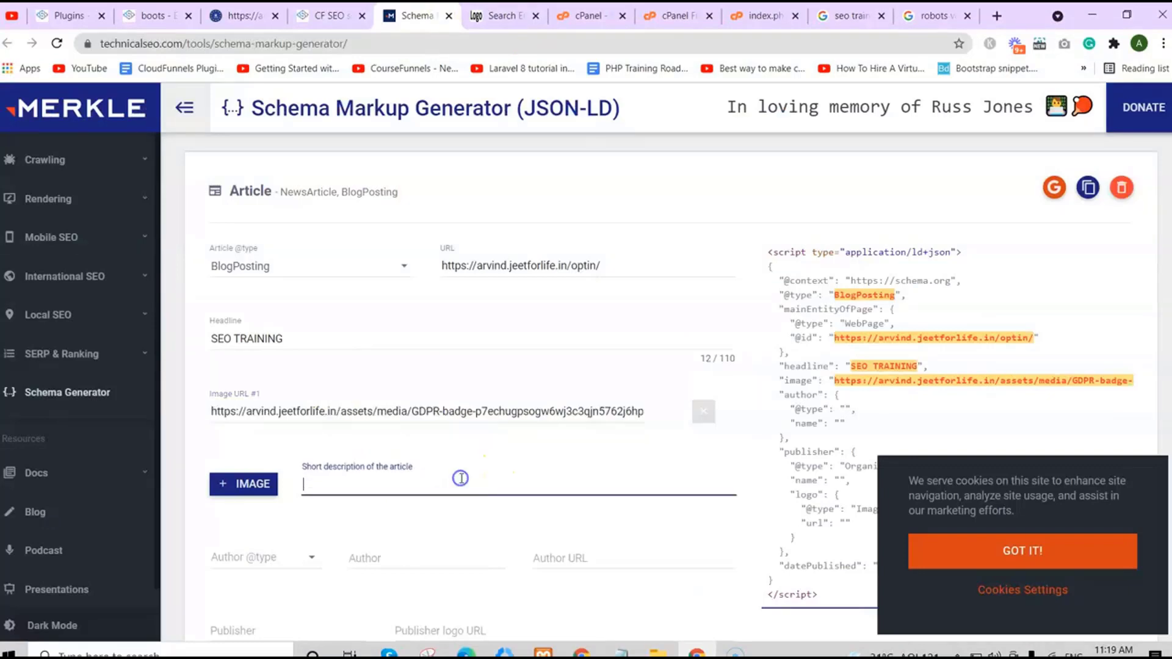
{"action": "key", "text": "ctrl+v"}
{"action": "scroll", "coordinate": [672, 378], "scroll_direction": "down", "scroll_amount": 5}
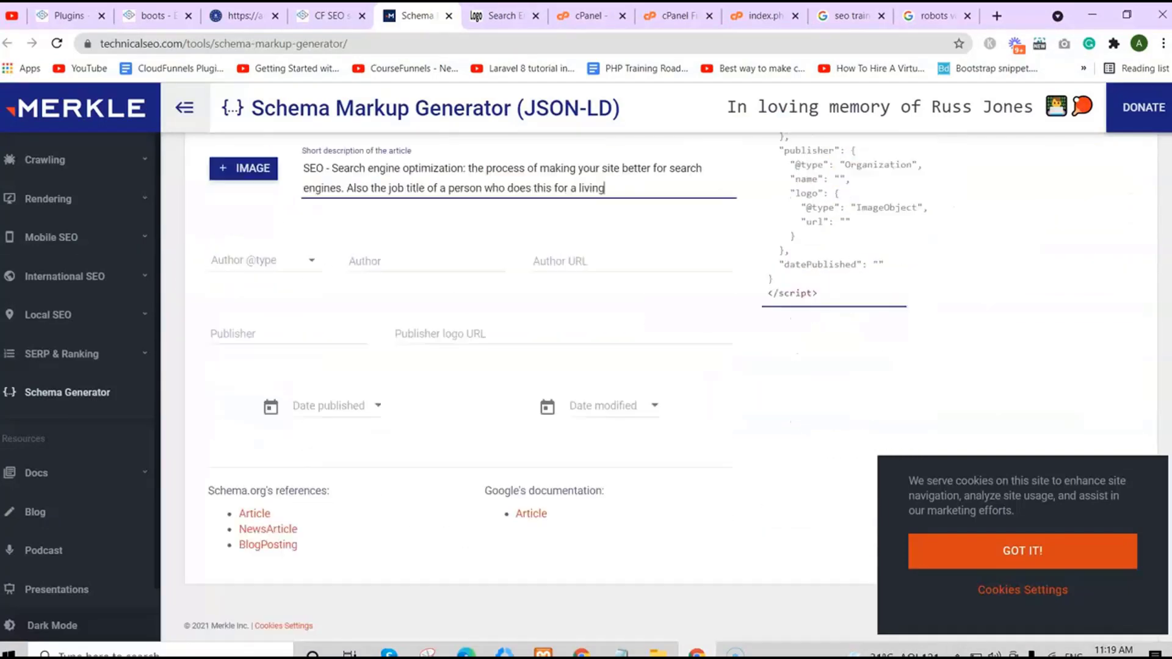
{"action": "left_click", "coordinate": [241, 253]}
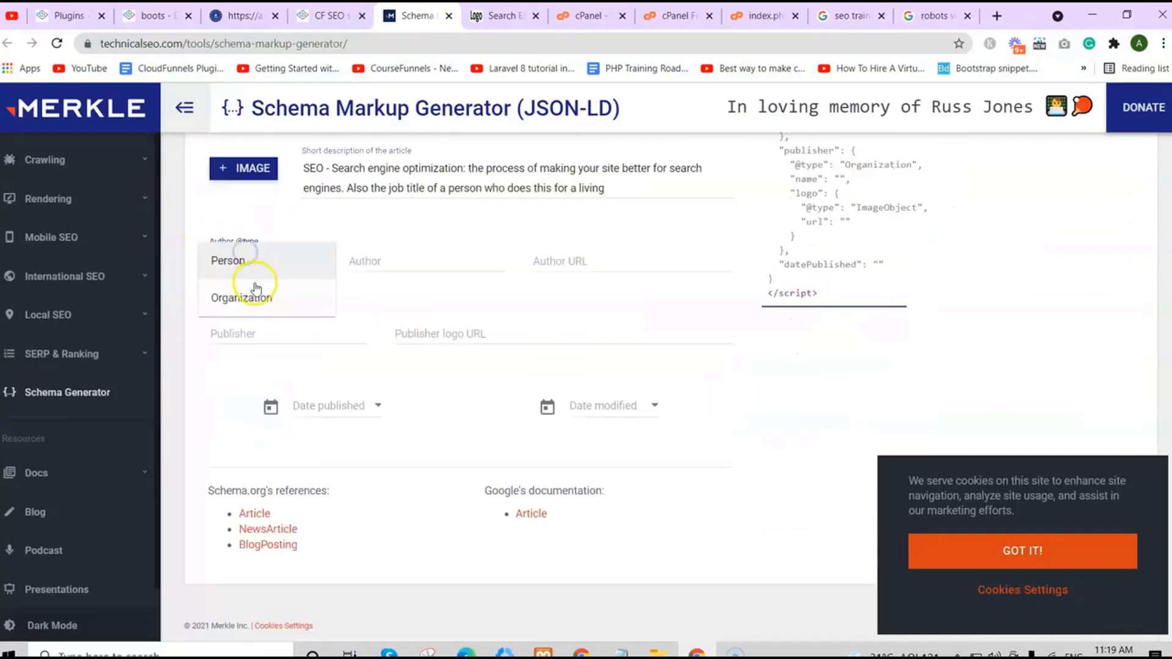
{"action": "left_click", "coordinate": [251, 260]}
{"action": "left_click", "coordinate": [432, 260]}
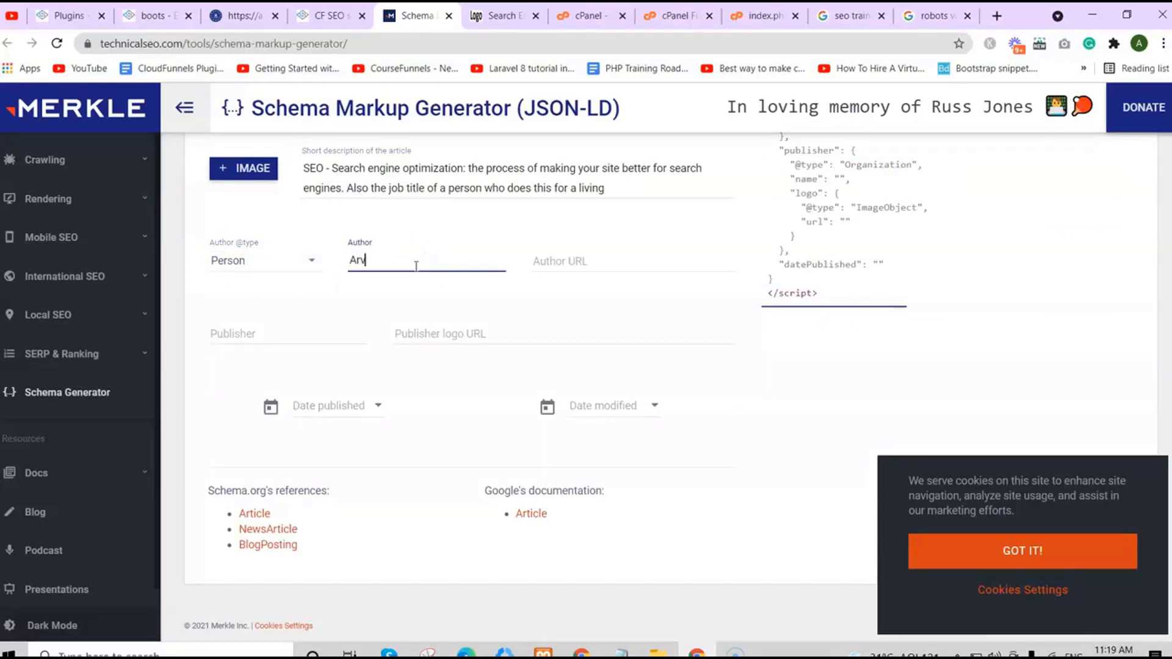
{"action": "left_click", "coordinate": [630, 256]}
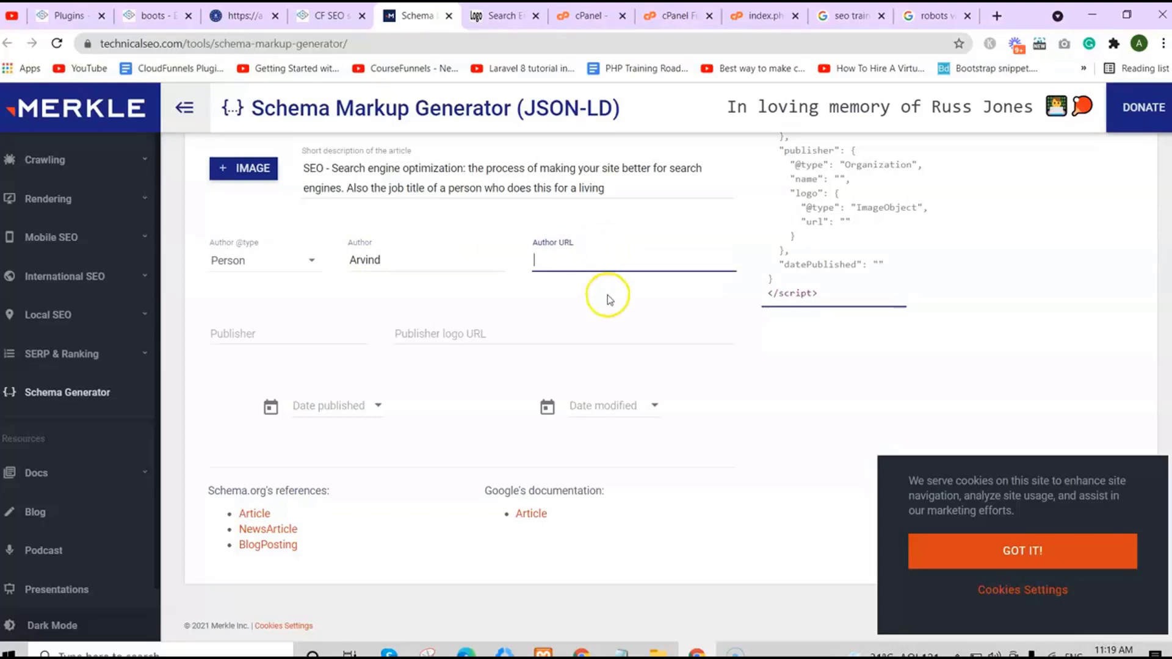
Fill in the publisher and paste the site address as the publisher logo URL.
{"action": "left_click", "coordinate": [302, 329]}
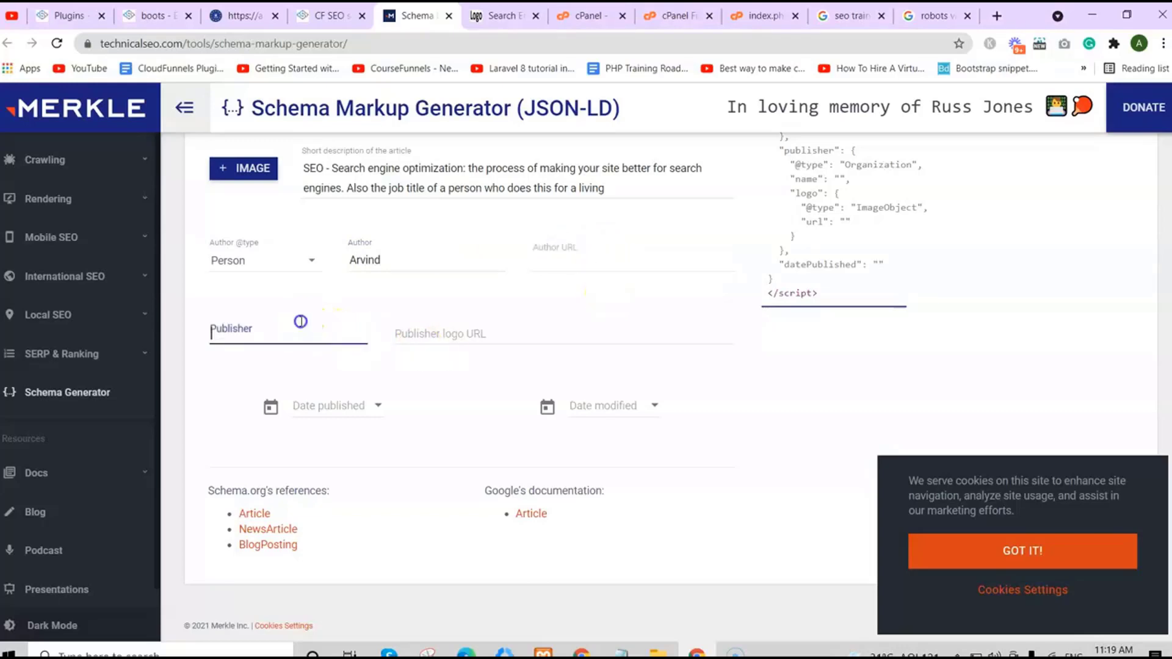
{"action": "left_click", "coordinate": [467, 335]}
{"action": "left_click", "coordinate": [241, 16]}
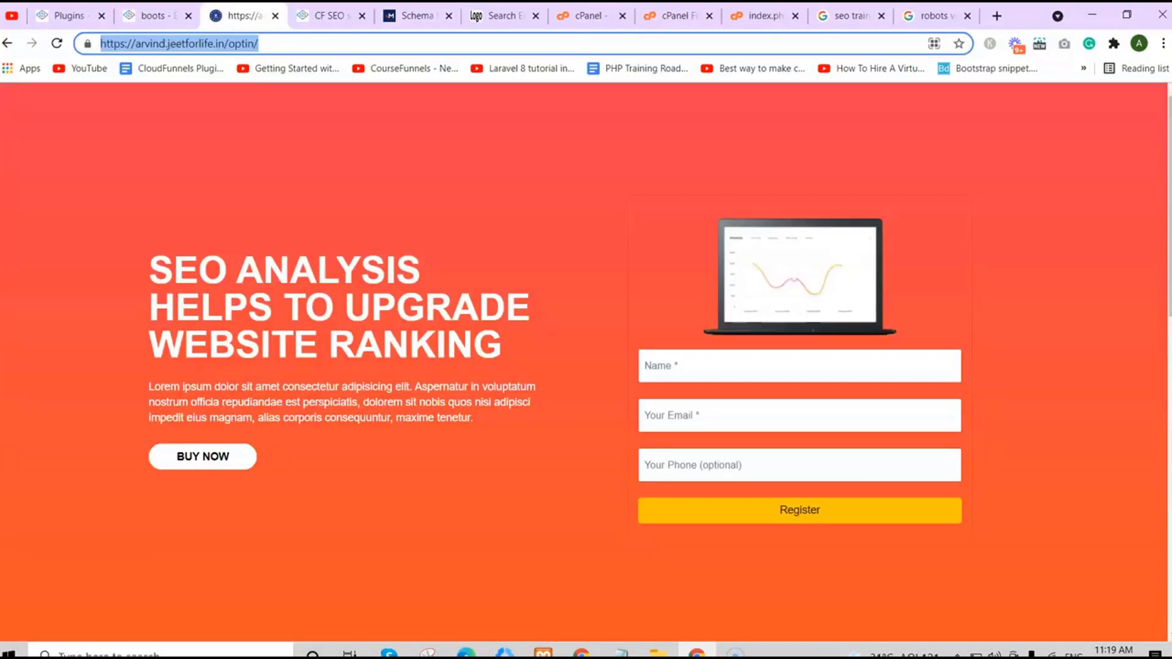
{"action": "key", "text": "ctrl+c"}
{"action": "left_click", "coordinate": [417, 15]}
{"action": "key", "text": "ctrl+v"}
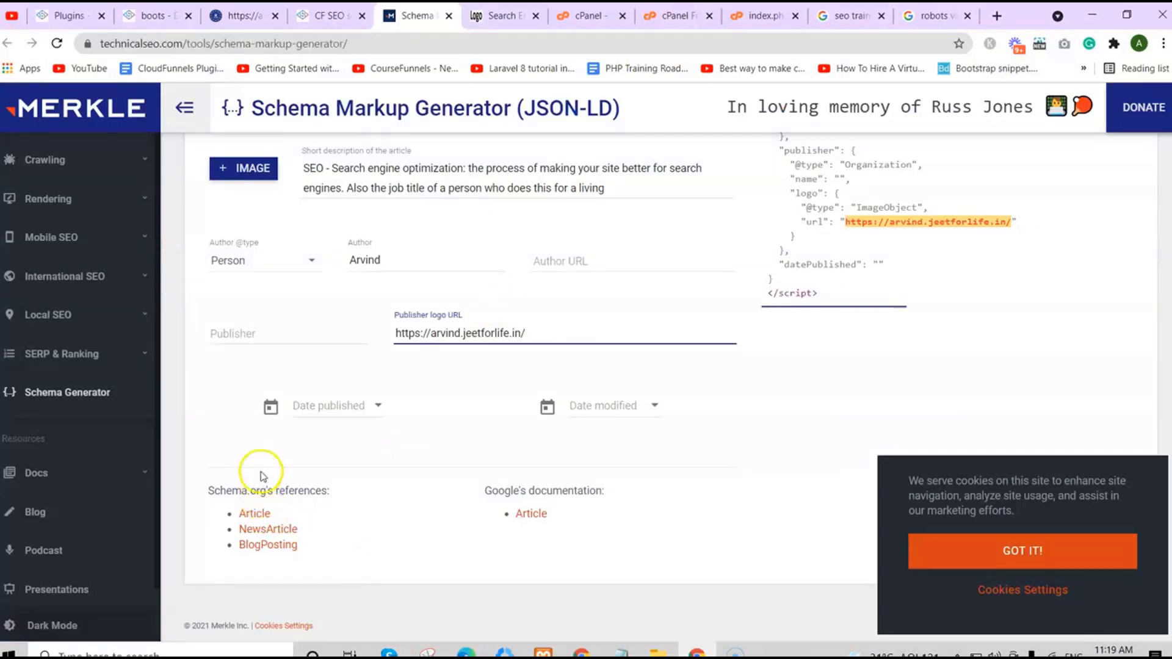
Set both the published and modified dates to 9/3/2021.
{"action": "left_click", "coordinate": [270, 407]}
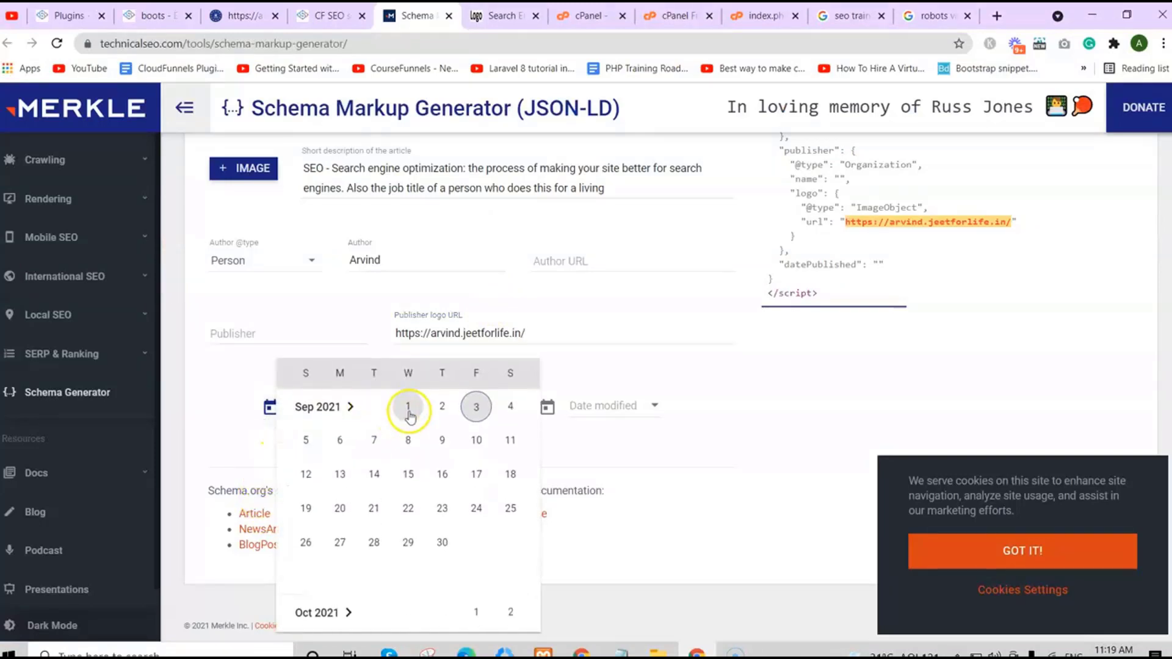
{"action": "left_click", "coordinate": [477, 407]}
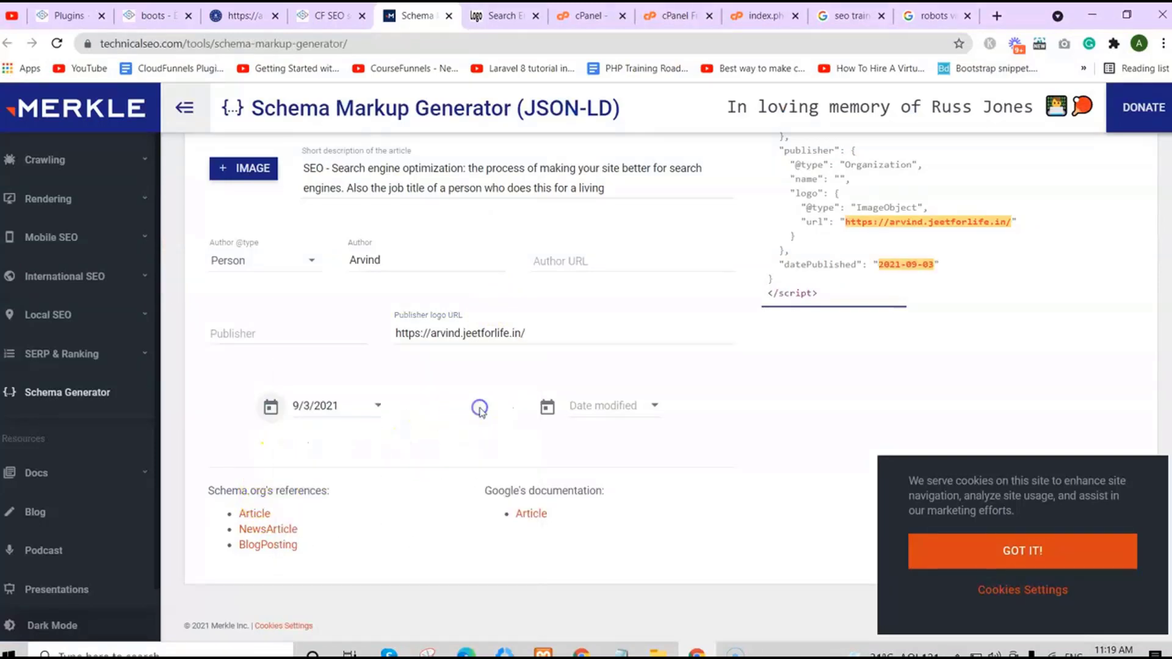
{"action": "left_click", "coordinate": [628, 406]}
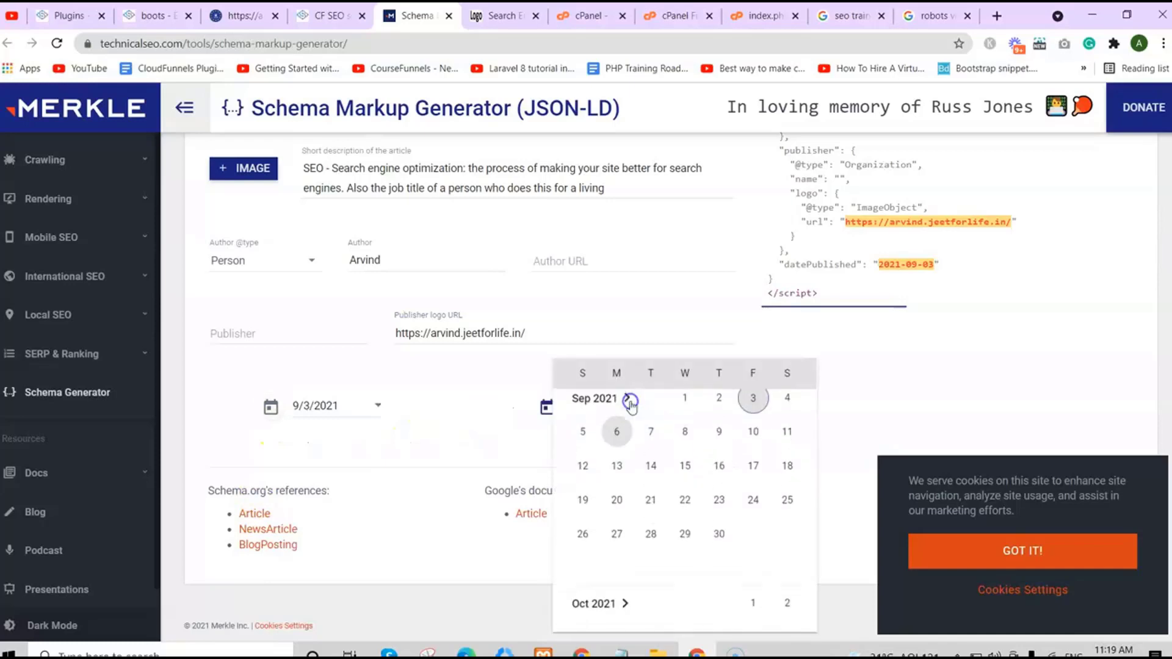
{"action": "left_click", "coordinate": [752, 410]}
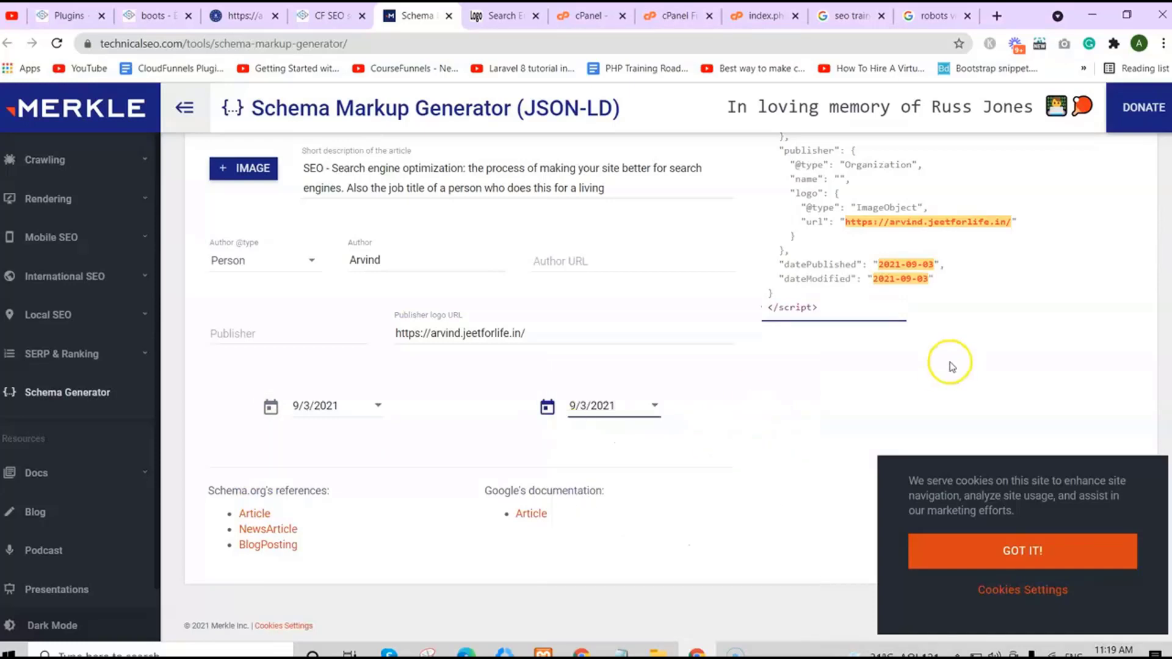
Copy the generated JSON-LD markup after dismissing the cookie notice.
{"action": "scroll", "coordinate": [614, 406], "scroll_direction": "up", "scroll_amount": 6}
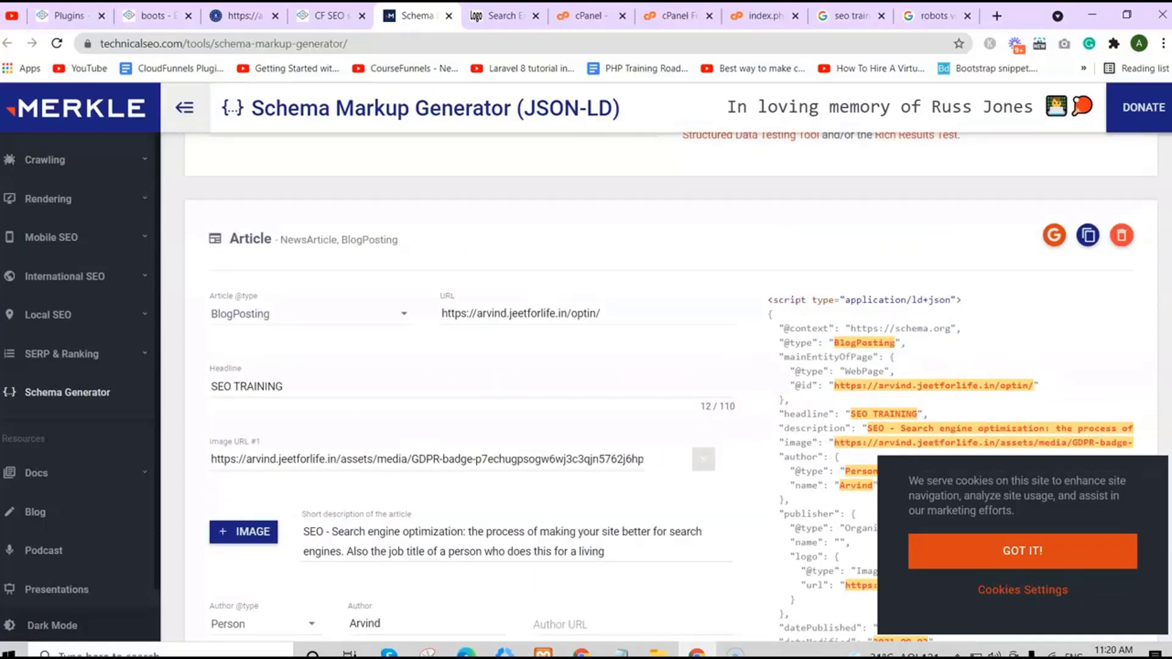
{"action": "left_click", "coordinate": [1025, 550]}
{"action": "scroll", "coordinate": [1071, 309], "scroll_direction": "down", "scroll_amount": 1}
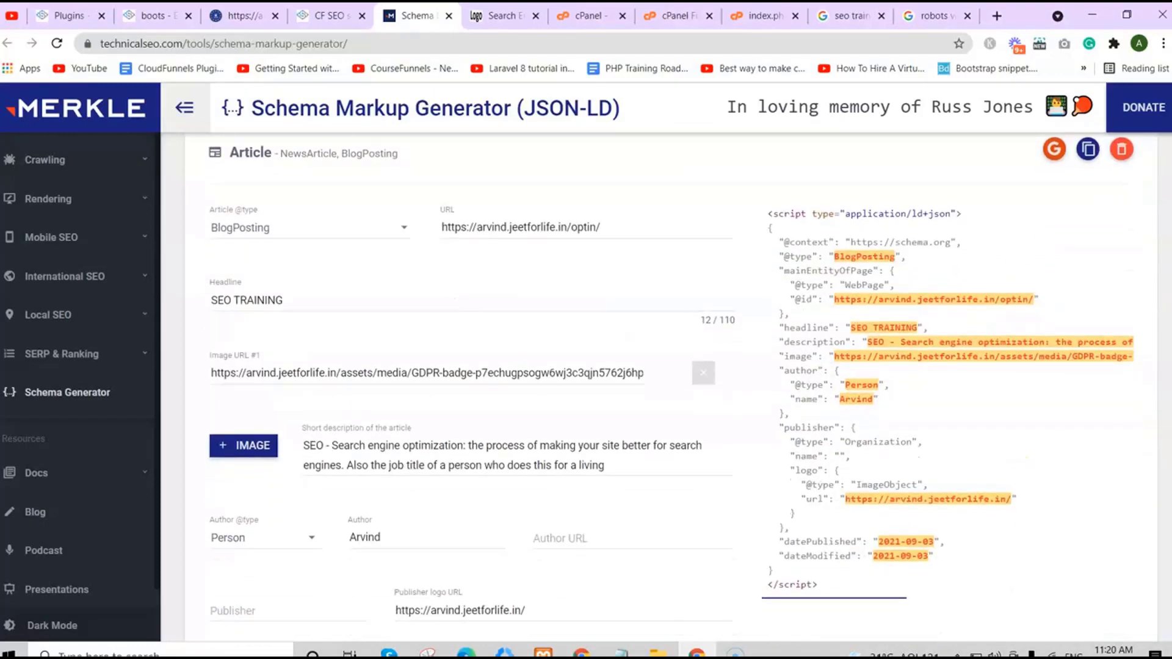
{"action": "left_click", "coordinate": [1086, 149]}
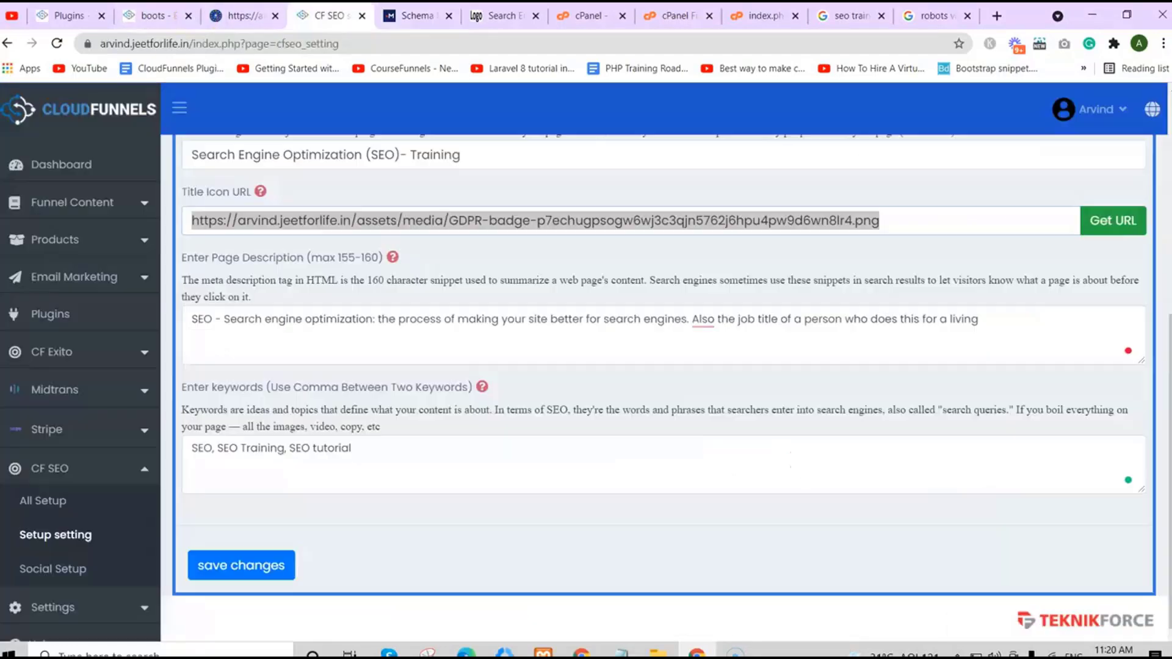
{"action": "left_click", "coordinate": [327, 15]}
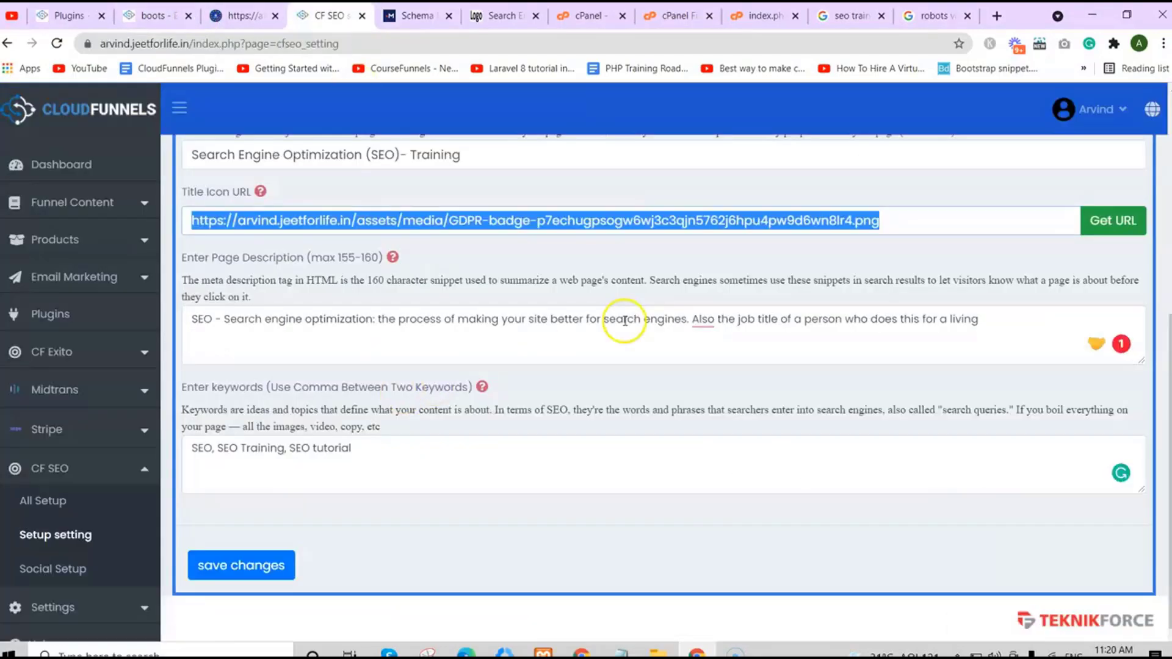
Paste the copied JSON-LD into the Schema.org file box and save it.
{"action": "scroll", "coordinate": [610, 317], "scroll_direction": "up", "scroll_amount": 5}
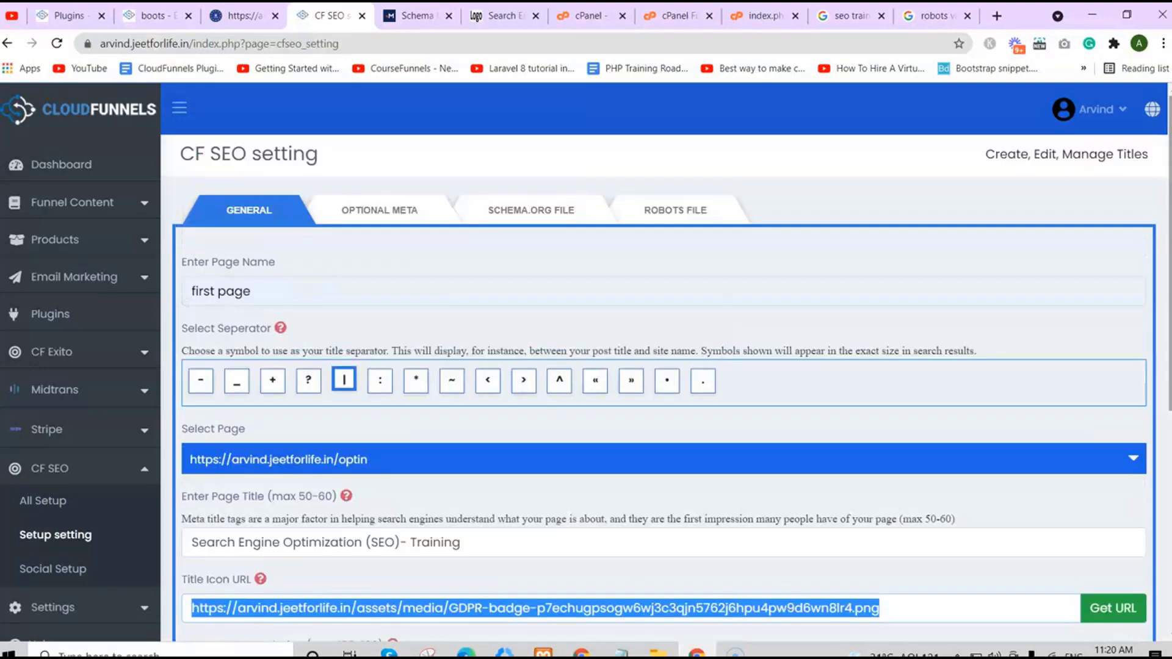
{"action": "left_click", "coordinate": [518, 207]}
{"action": "left_click", "coordinate": [520, 440]}
{"action": "key", "text": "ctrl+v"}
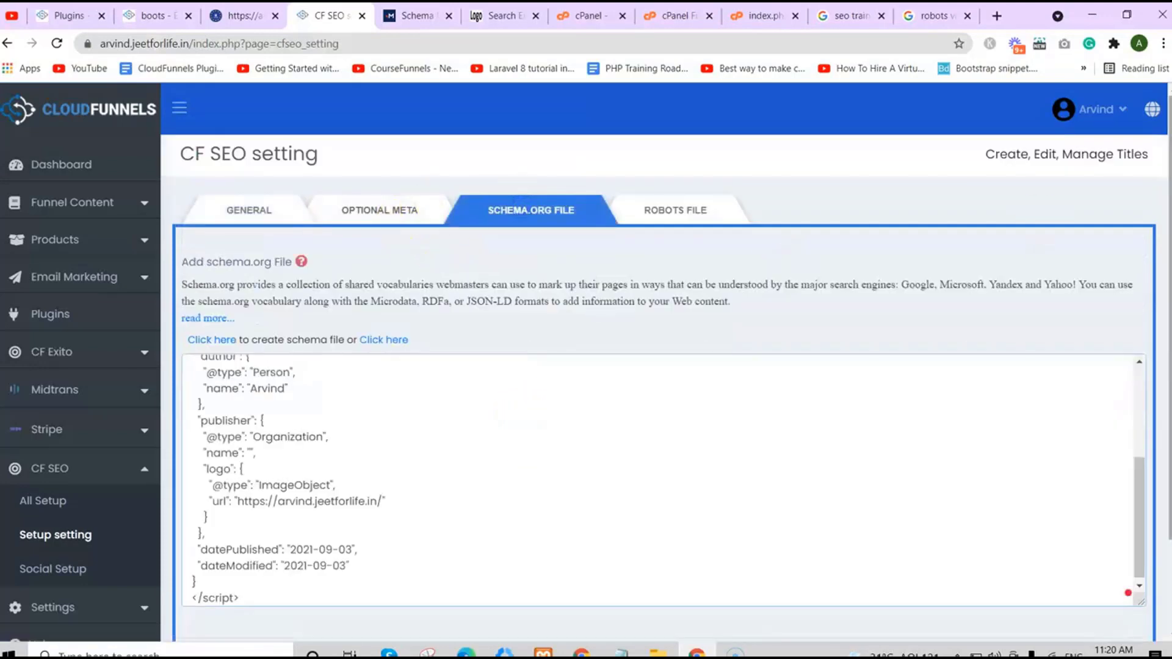
{"action": "scroll", "coordinate": [593, 588], "scroll_direction": "down", "scroll_amount": 2}
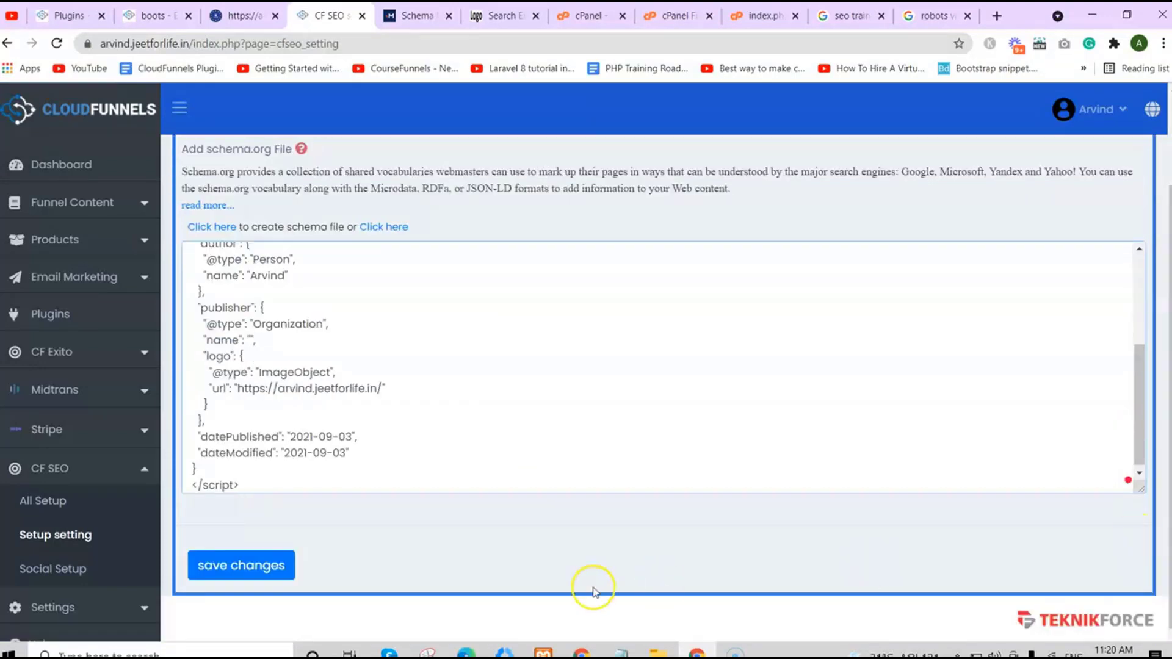
{"action": "left_click", "coordinate": [276, 575]}
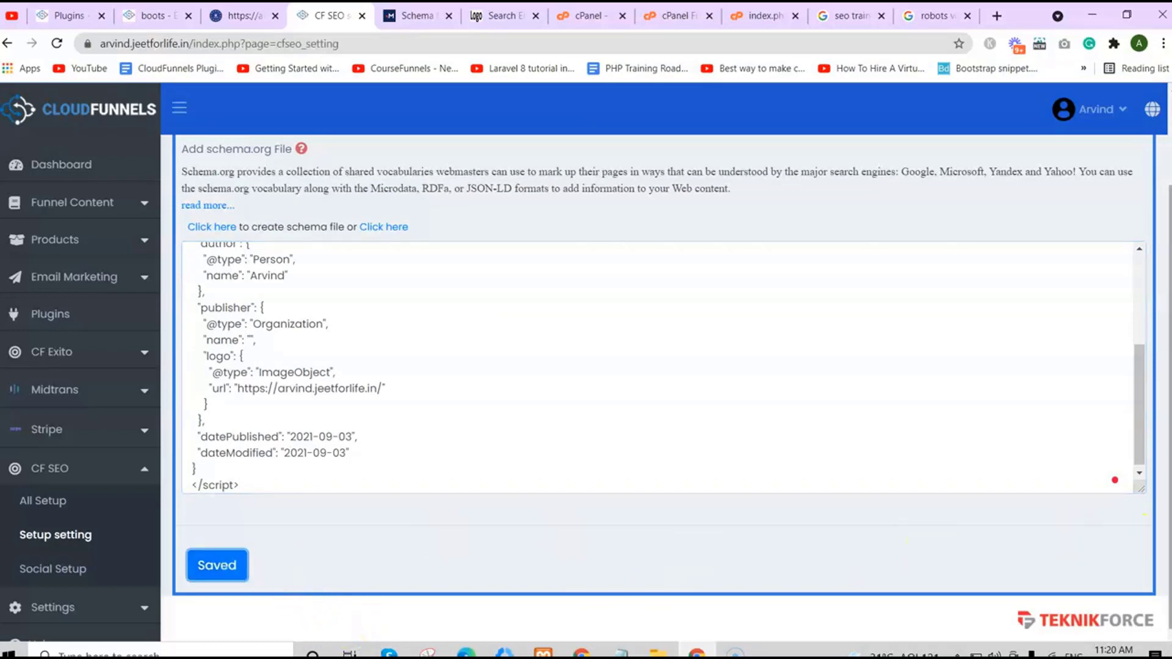
Save the robots.txt with User-agent *, Allow / and the sitemap URL.
{"action": "scroll", "coordinate": [930, 543], "scroll_direction": "up", "scroll_amount": 2}
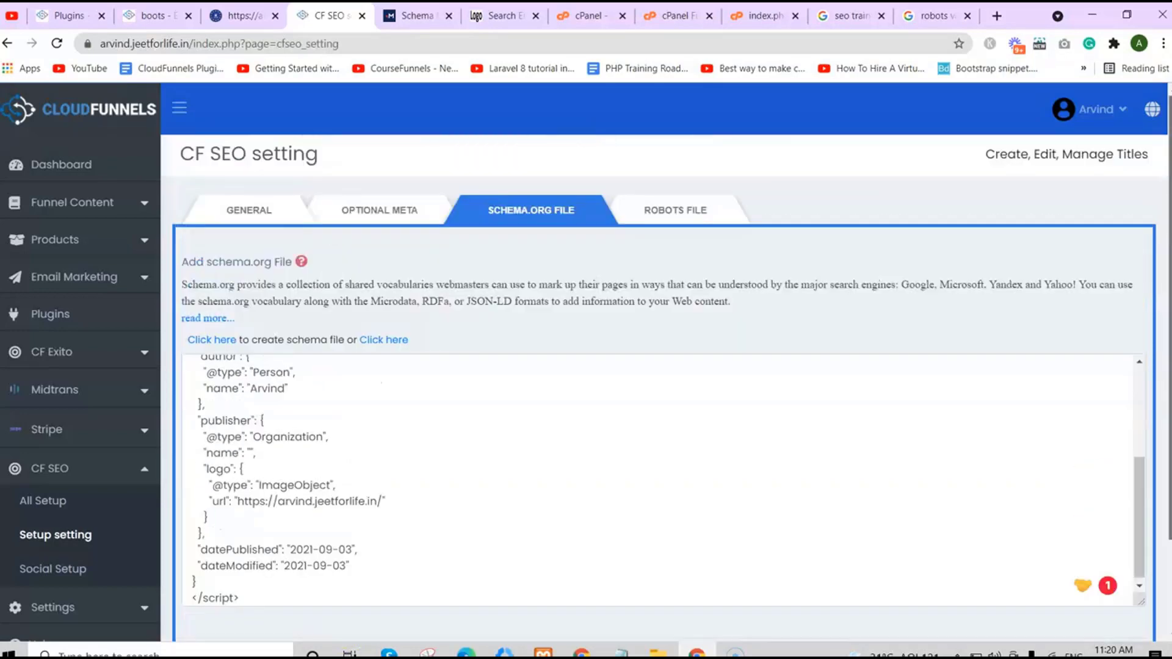
{"action": "left_click", "coordinate": [675, 211]}
{"action": "left_click", "coordinate": [443, 358]}
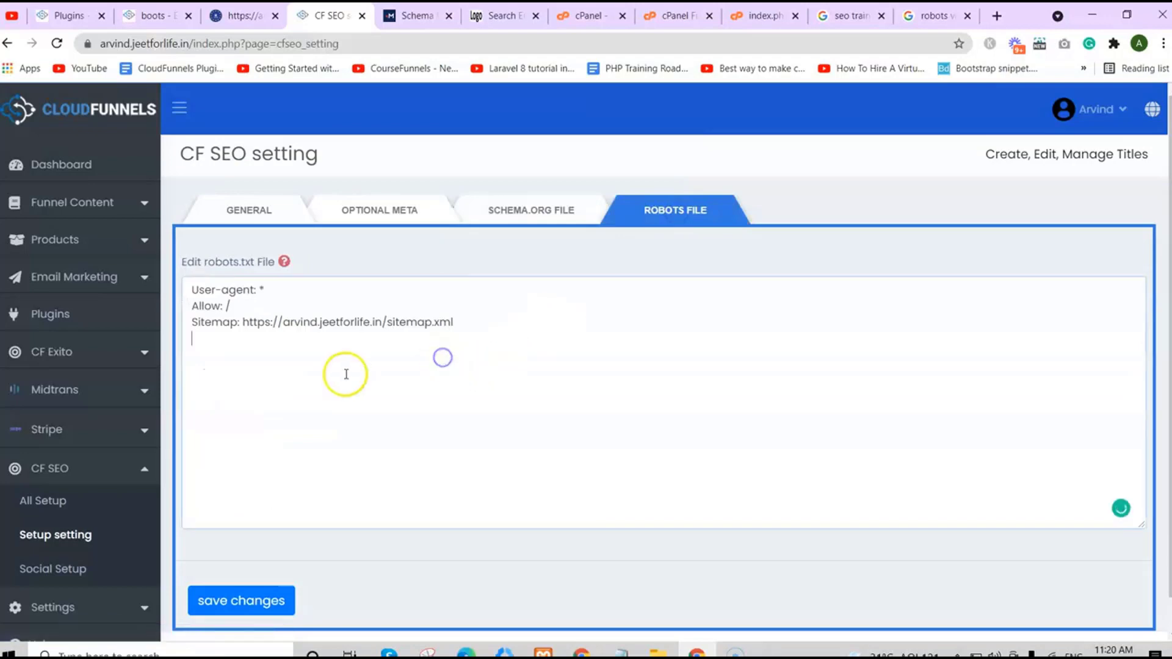
{"action": "left_click", "coordinate": [284, 262]}
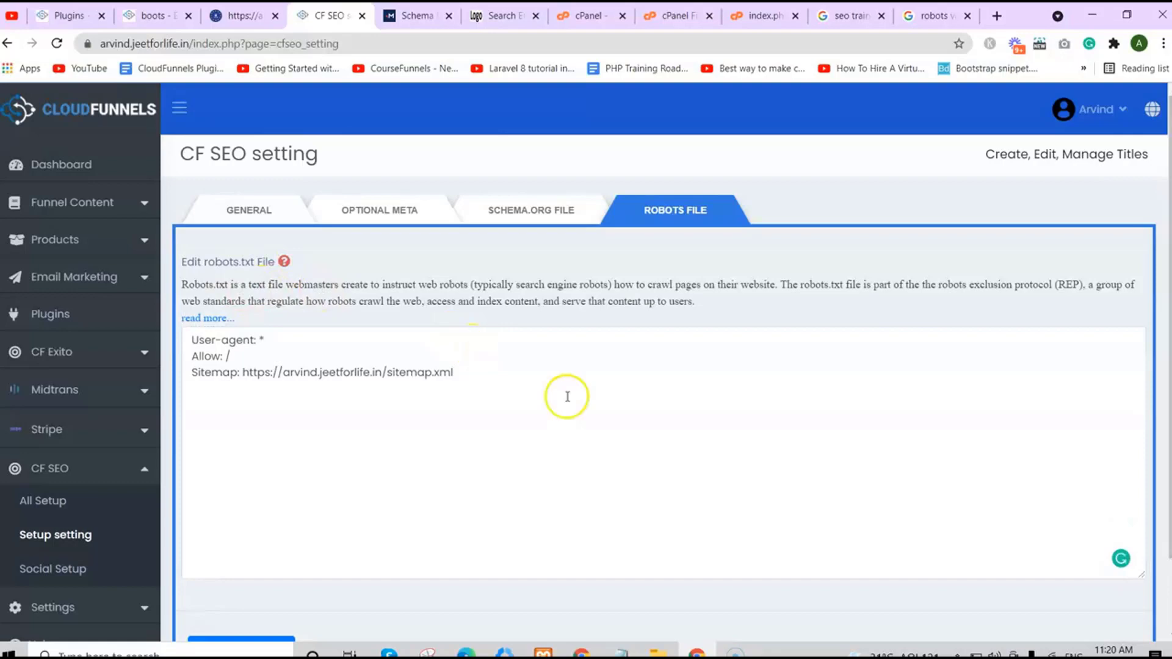
{"action": "left_click", "coordinate": [591, 411]}
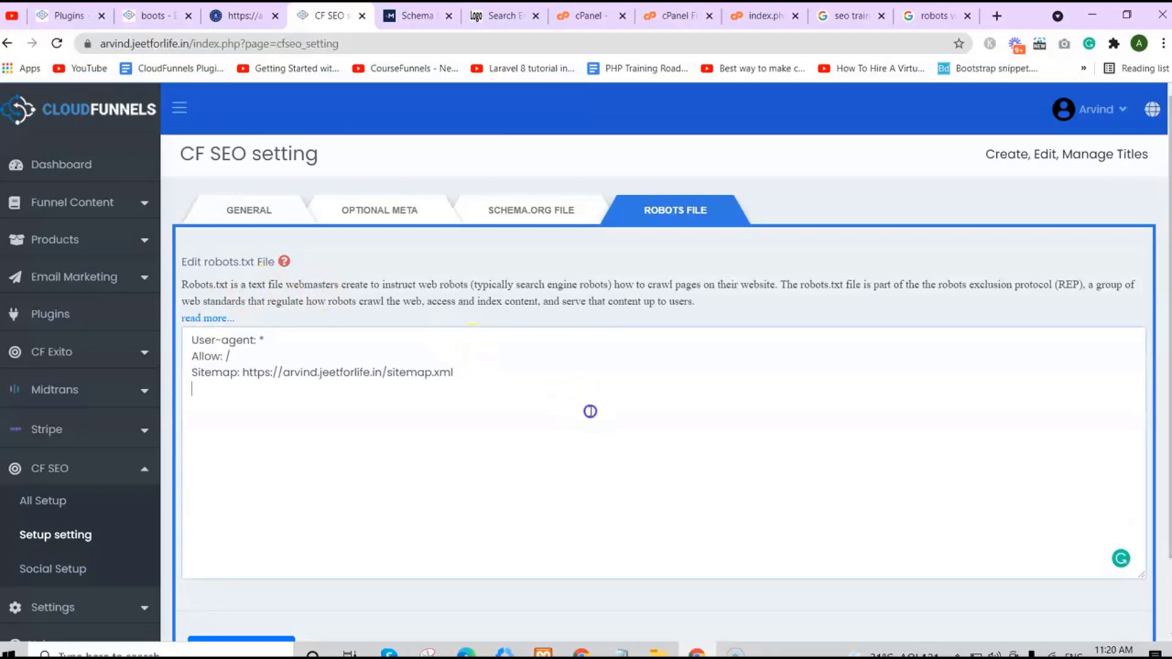
{"action": "left_click", "coordinate": [1126, 371]}
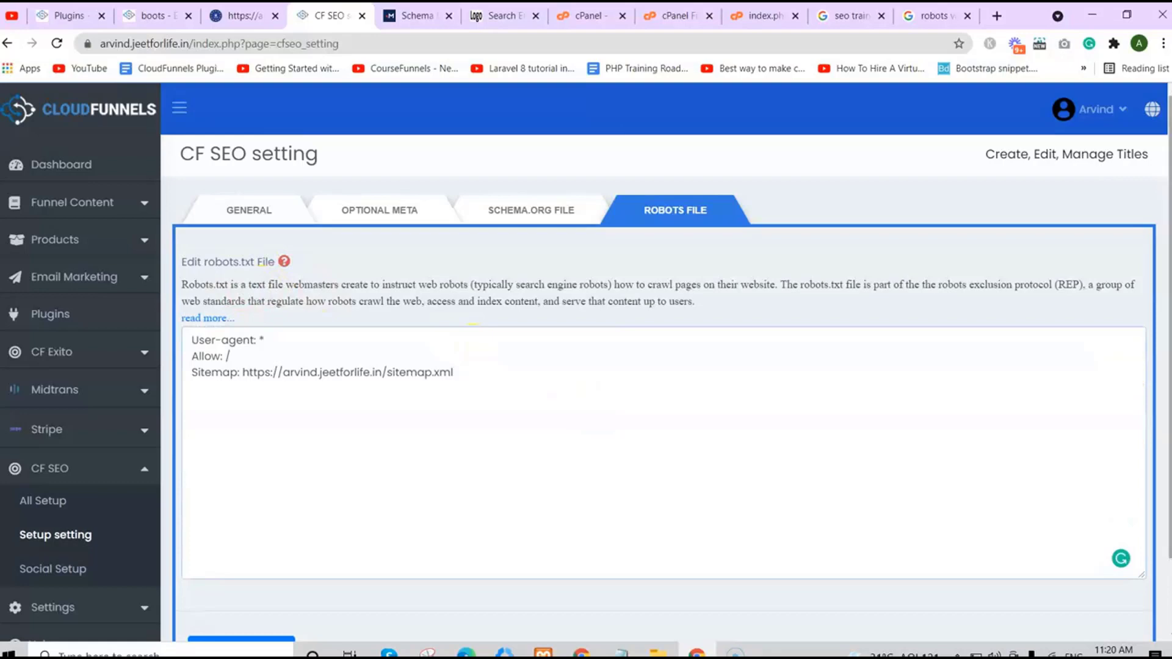
{"action": "left_click", "coordinate": [251, 291]}
{"action": "scroll", "coordinate": [720, 441], "scroll_direction": "down", "scroll_amount": 2}
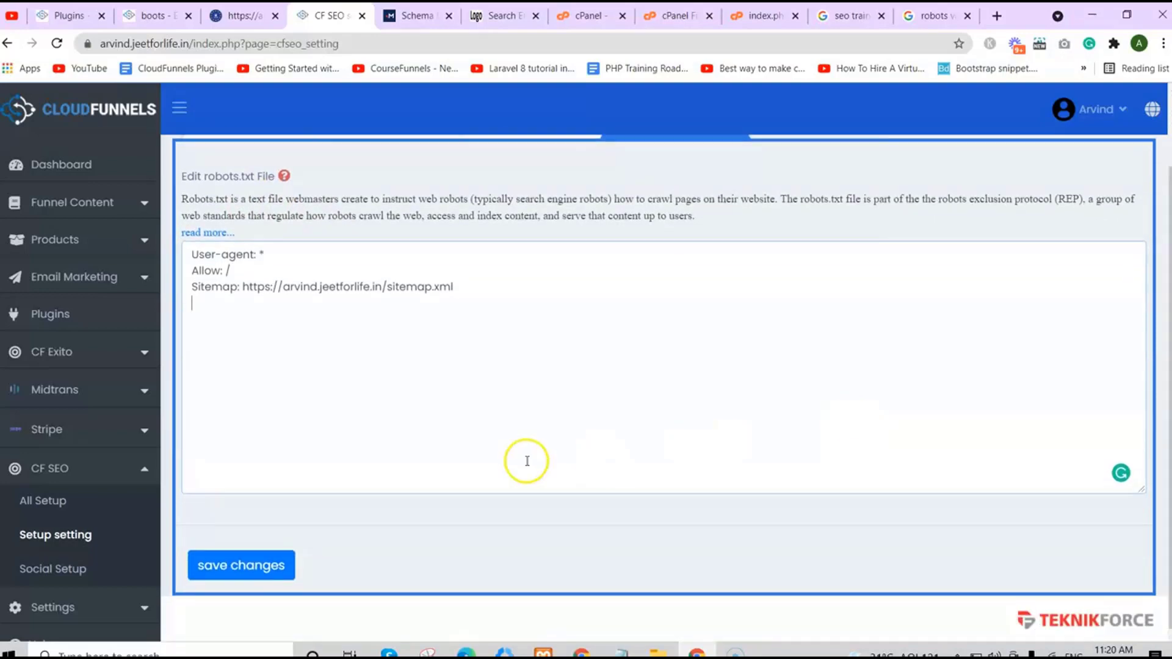
{"action": "left_click", "coordinate": [255, 565]}
Inspect the optin page source for the title, description, favicon and JSON-LD schema tags.
{"action": "left_click", "coordinate": [91, 504]}
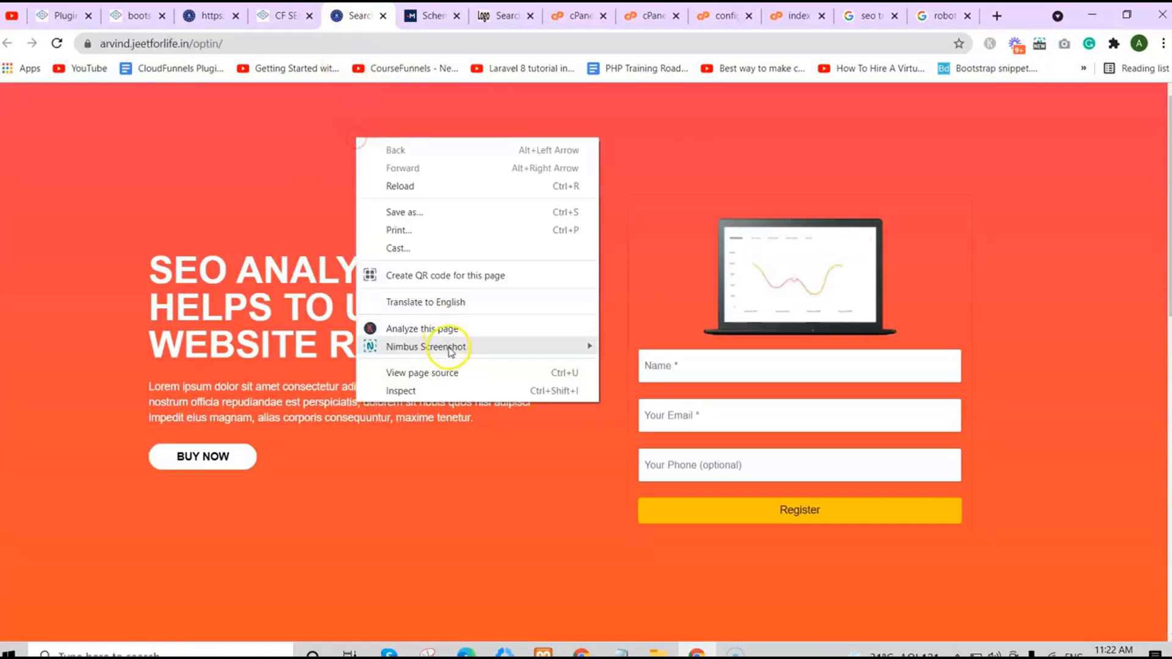
{"action": "left_click", "coordinate": [452, 371]}
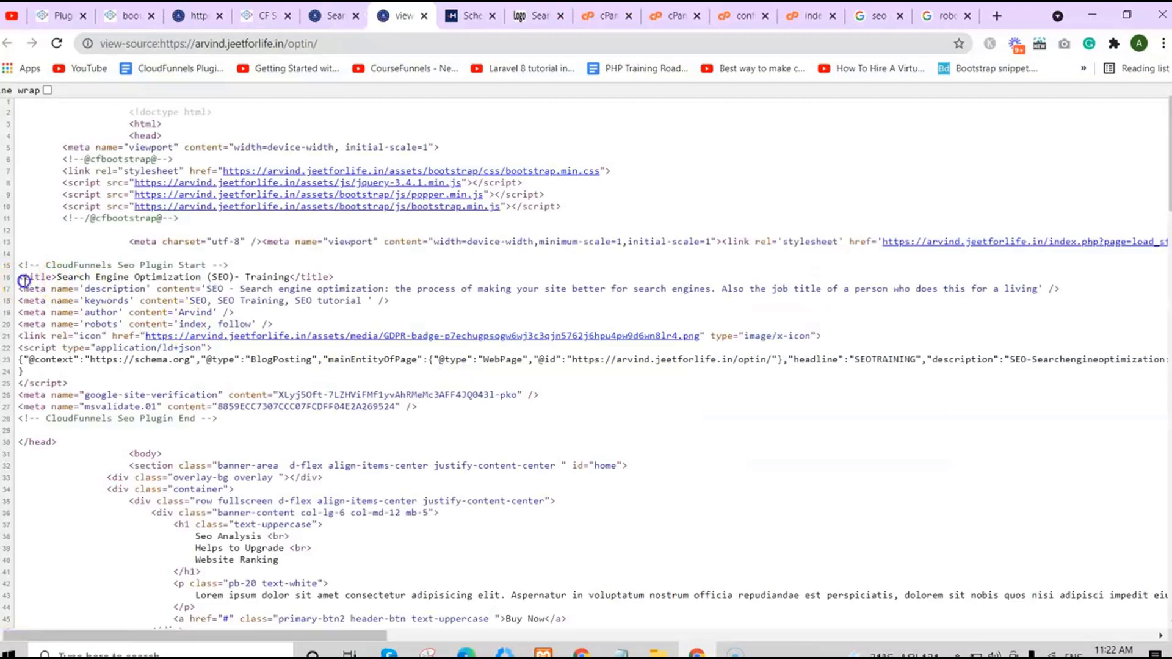
{"action": "left_click_drag", "start_coordinate": [29, 279], "coordinate": [197, 310]}
{"action": "left_click", "coordinate": [95, 342]}
{"action": "left_click_drag", "start_coordinate": [43, 337], "coordinate": [84, 347]}
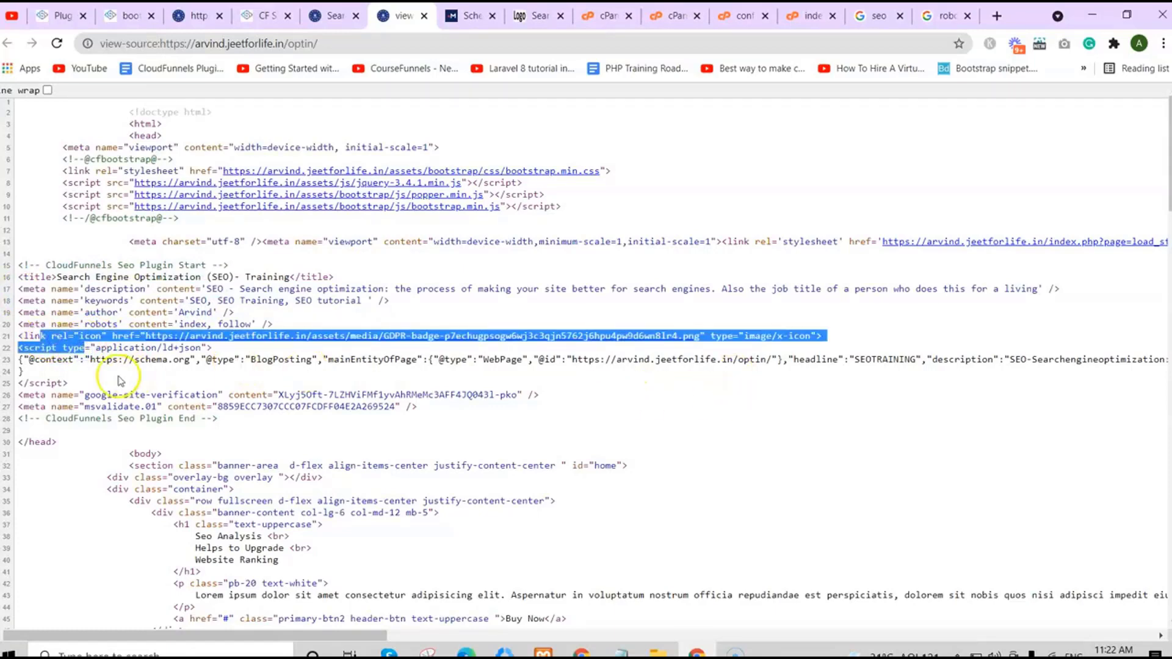
{"action": "triple_click", "coordinate": [92, 361]}
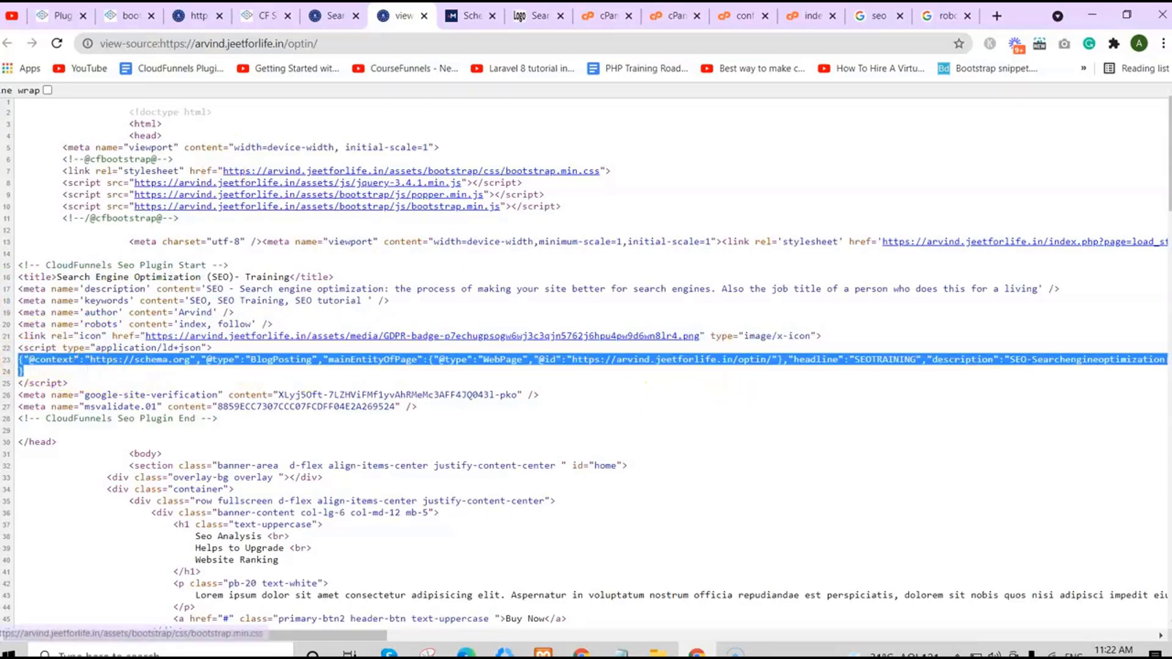
{"action": "left_click", "coordinate": [198, 15]}
Open the webmaster verification settings in CF SEO.
{"action": "left_click", "coordinate": [263, 15]}
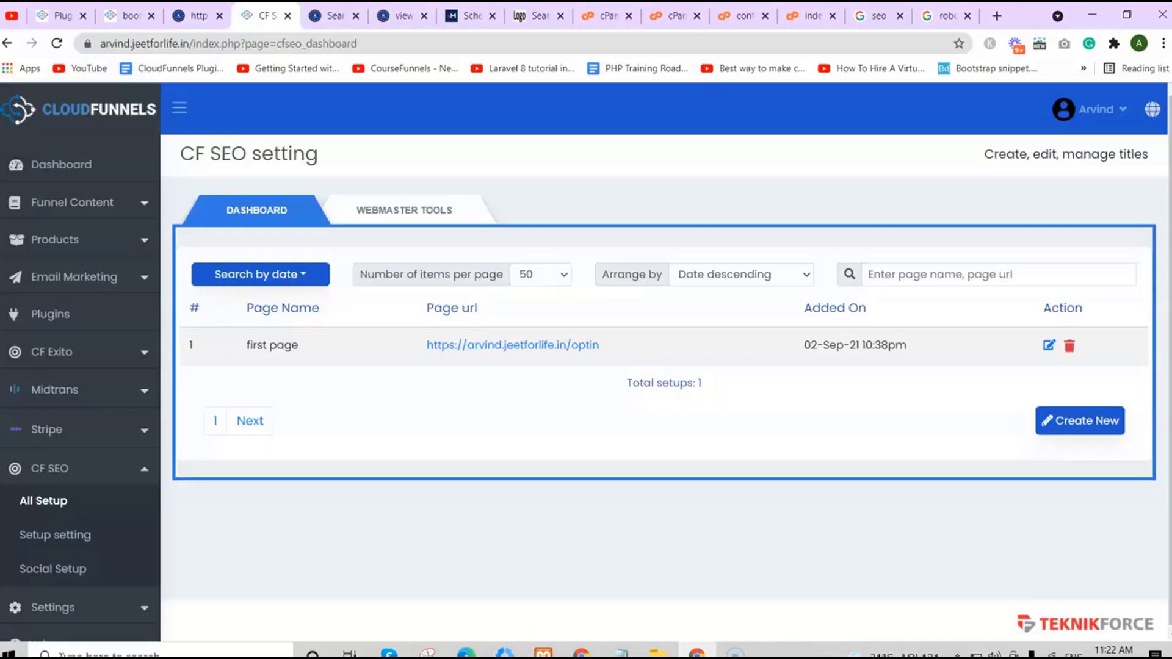
{"action": "left_click", "coordinate": [389, 215]}
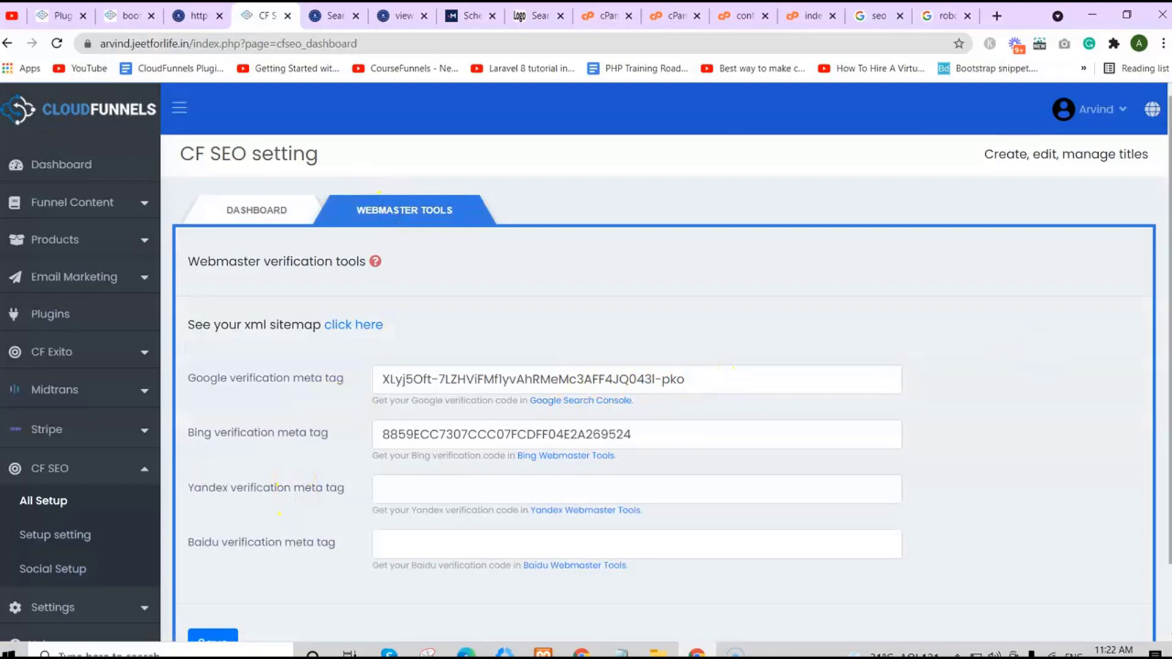
{"action": "scroll", "coordinate": [643, 374], "scroll_direction": "down", "scroll_amount": 2}
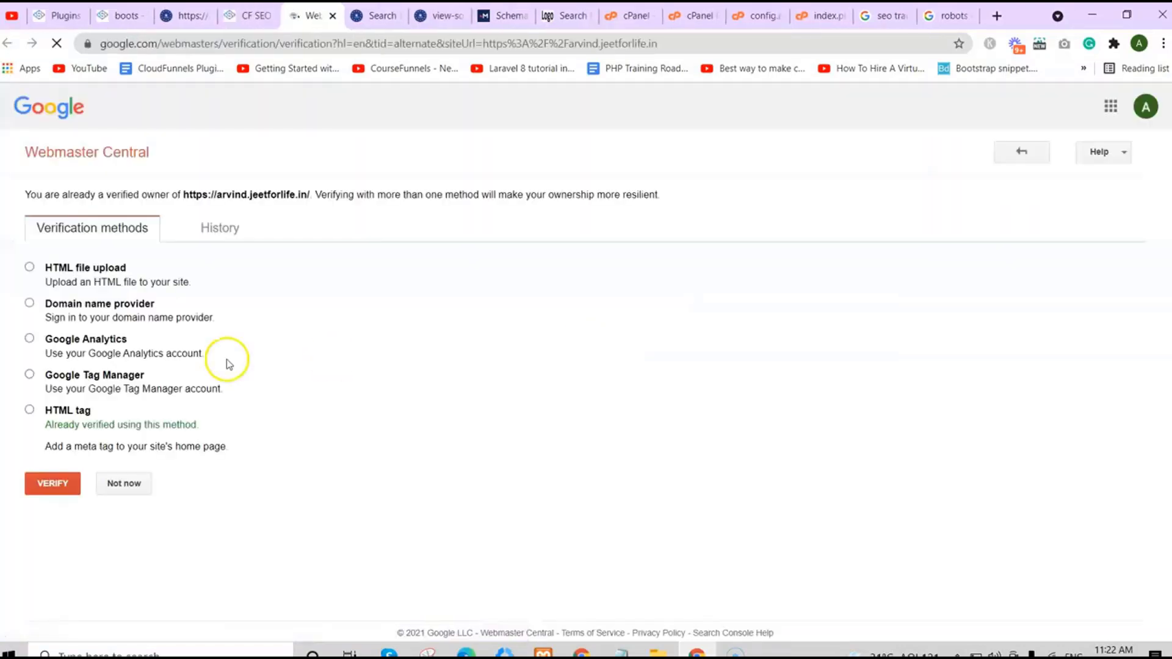
Copy the HTML tag verification meta tag from Google Webmaster Central.
{"action": "left_click", "coordinate": [28, 411]}
{"action": "left_click", "coordinate": [354, 502]}
{"action": "right_click", "coordinate": [354, 504]}
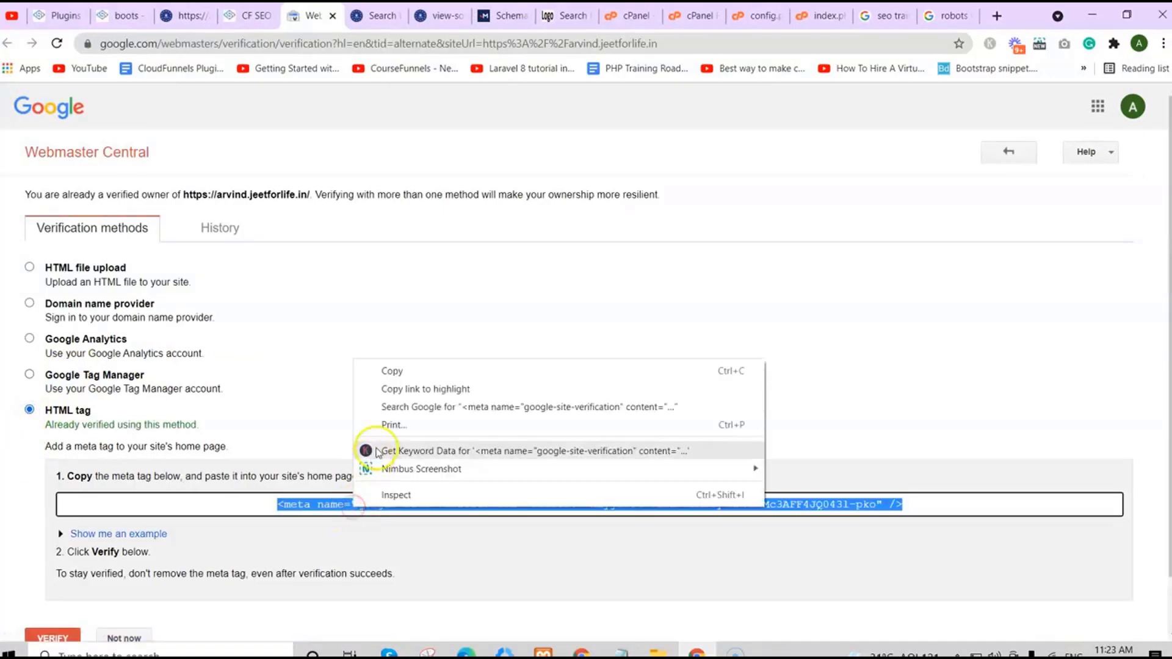
{"action": "left_click", "coordinate": [392, 370]}
Replace the old Google verification code with the full google-site-verification meta tag.
{"action": "key", "text": "ctrl+shift+Tab"}
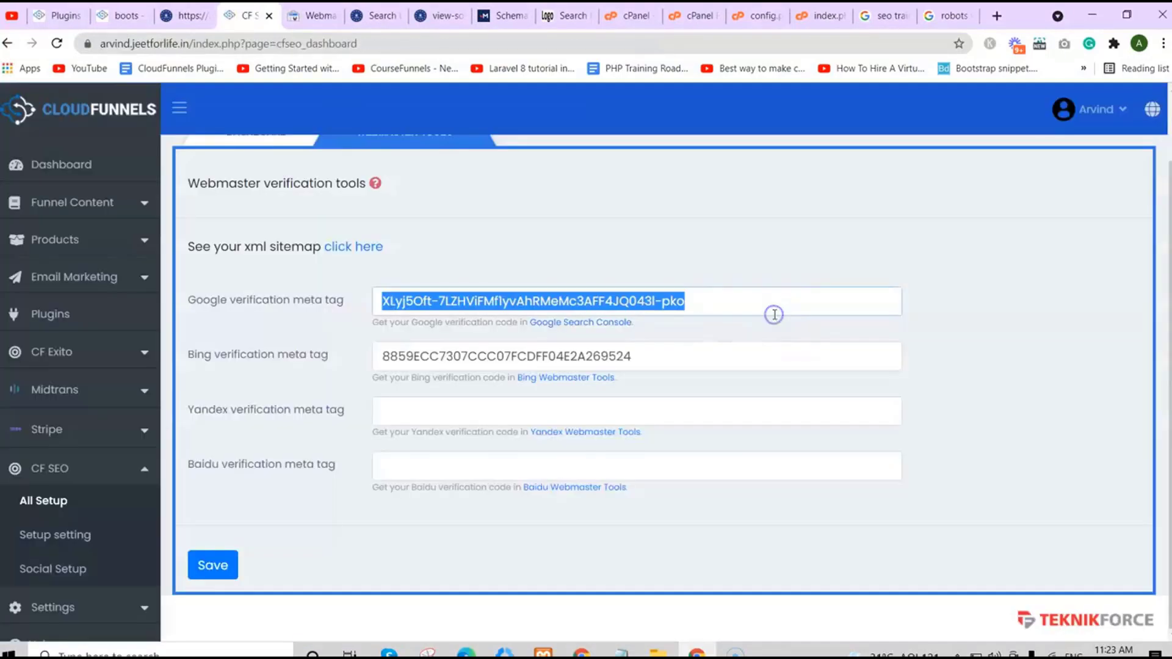
{"action": "left_click", "coordinate": [772, 313]}
{"action": "key", "text": "ctrl+a"}
{"action": "key", "text": "ctrl+v"}
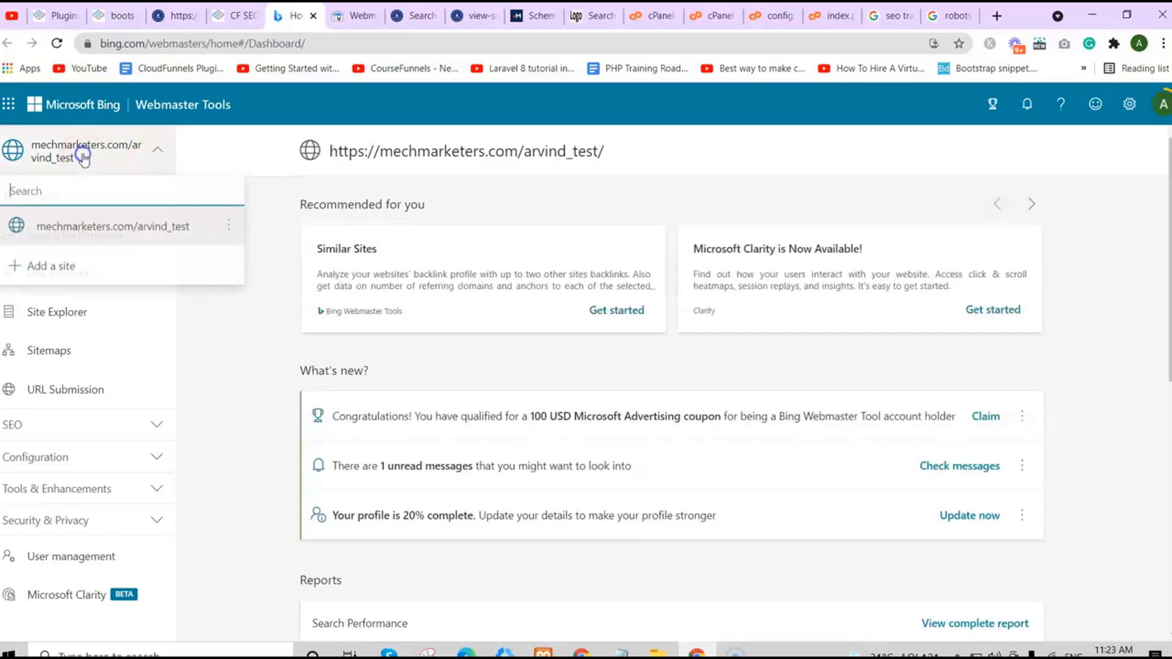
{"action": "left_click", "coordinate": [74, 267]}
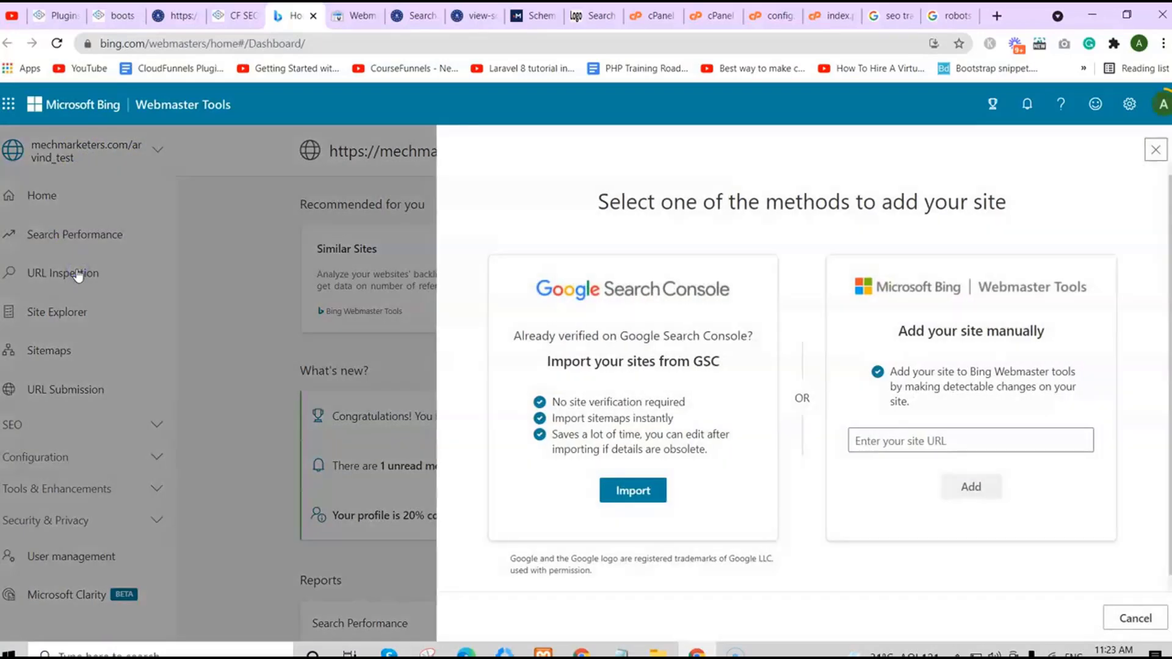
{"action": "left_click", "coordinate": [174, 15]}
{"action": "left_click", "coordinate": [284, 40]}
{"action": "key", "text": "ctrl+c"}
{"action": "left_click", "coordinate": [296, 15]}
{"action": "left_click", "coordinate": [913, 440]}
{"action": "key", "text": "ctrl+v"}
{"action": "left_click", "coordinate": [963, 486]}
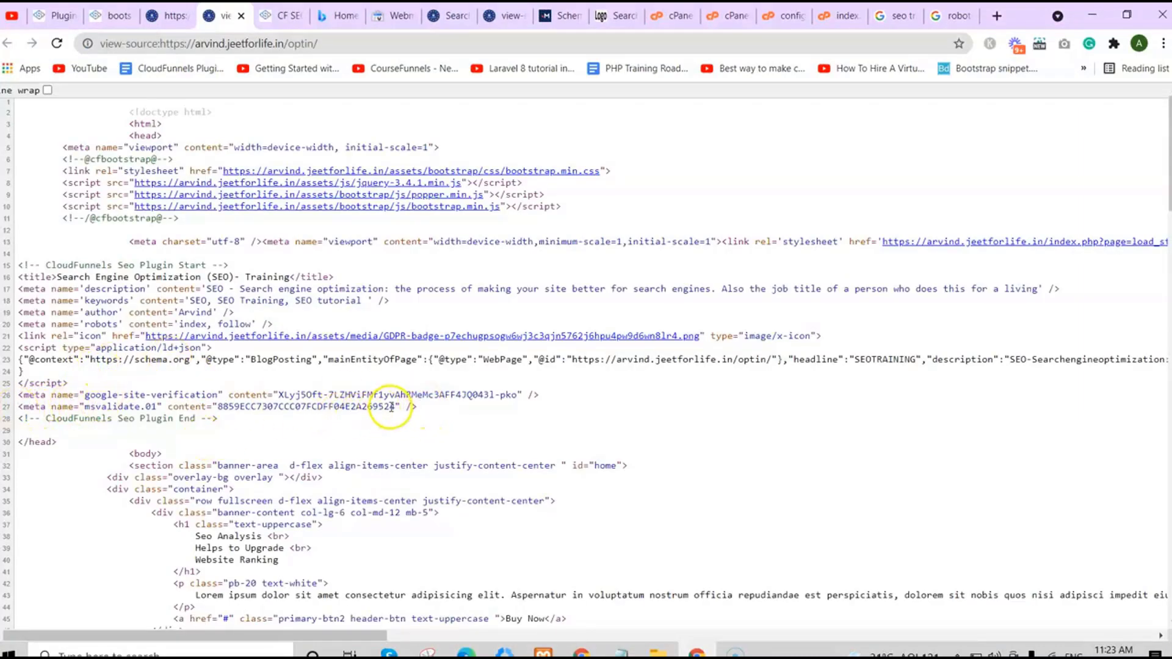
Confirm the site was added and the msvalidate.01 tag shows in the page source.
{"action": "key", "text": "ctrl+7"}
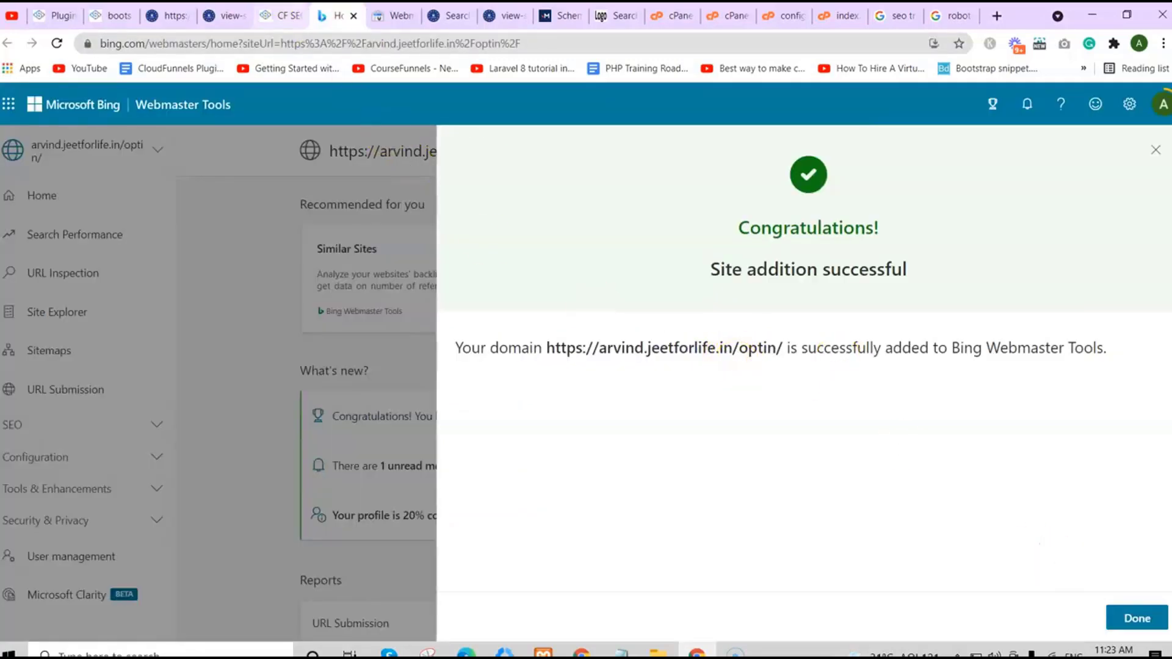
{"action": "left_click", "coordinate": [222, 15]}
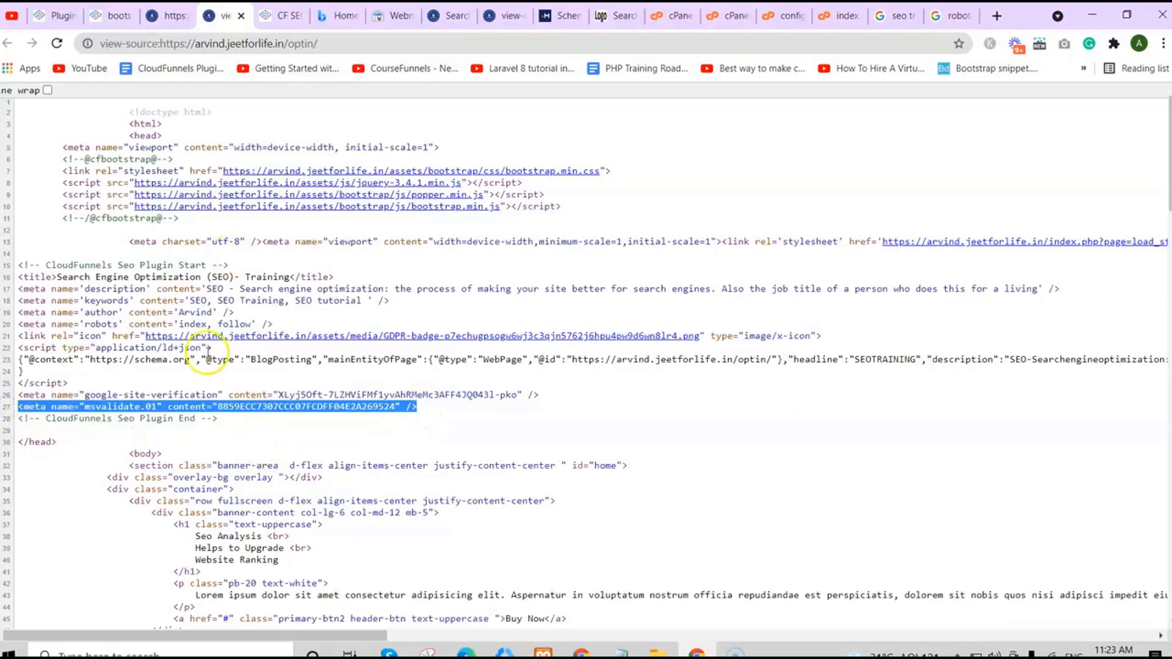
{"action": "left_click", "coordinate": [334, 15]}
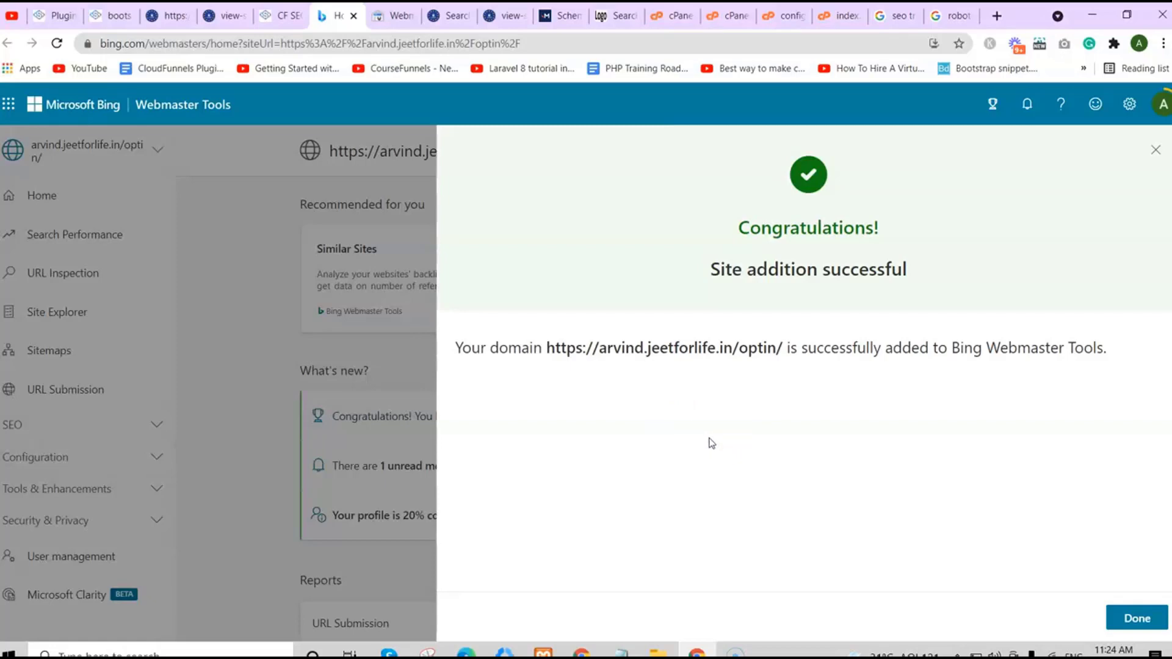
Replace the Bing verification code with the full msvalidate meta tag and save.
{"action": "left_click", "coordinate": [280, 15]}
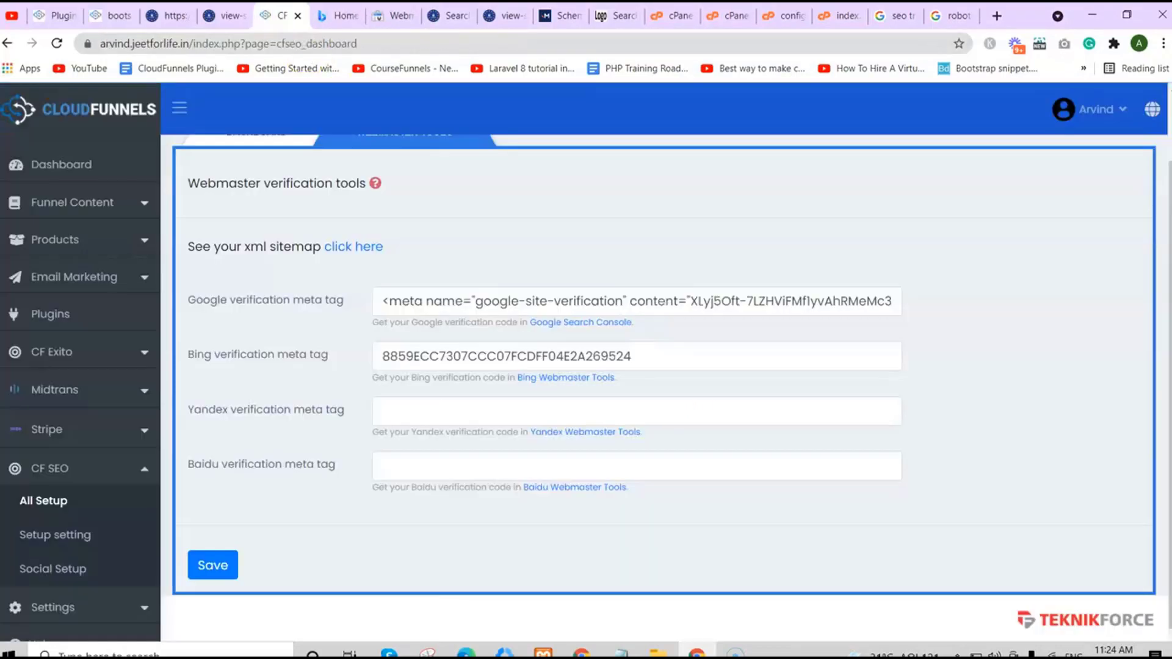
{"action": "triple_click", "coordinate": [694, 351]}
{"action": "key", "text": "ctrl+v"}
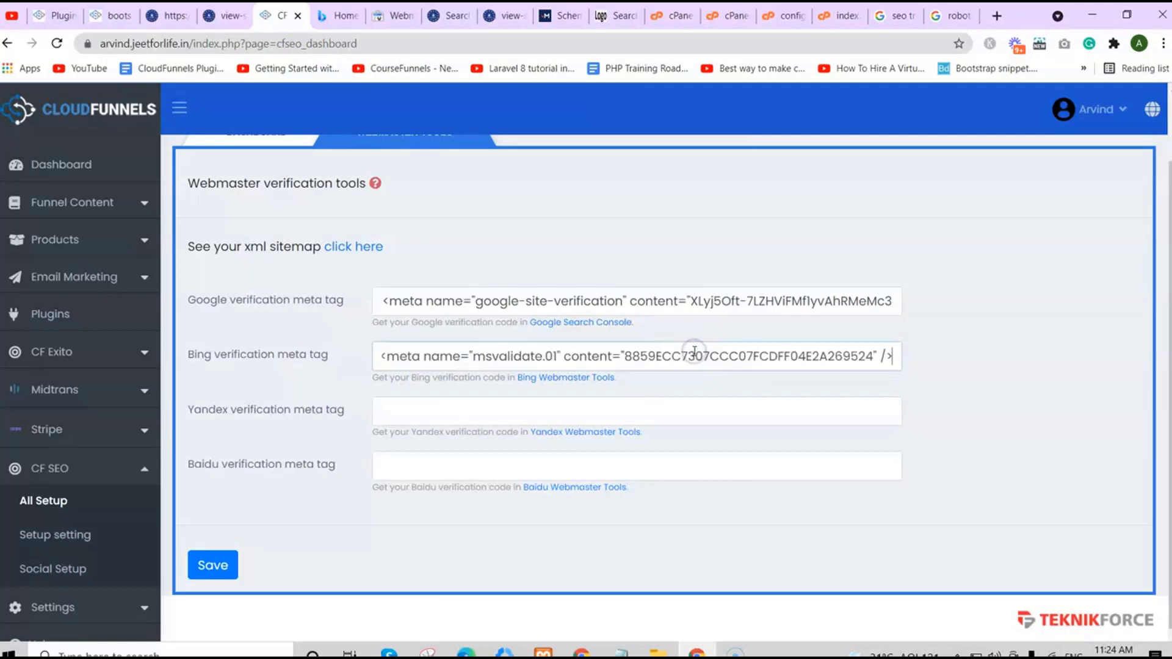
{"action": "left_click", "coordinate": [221, 564]}
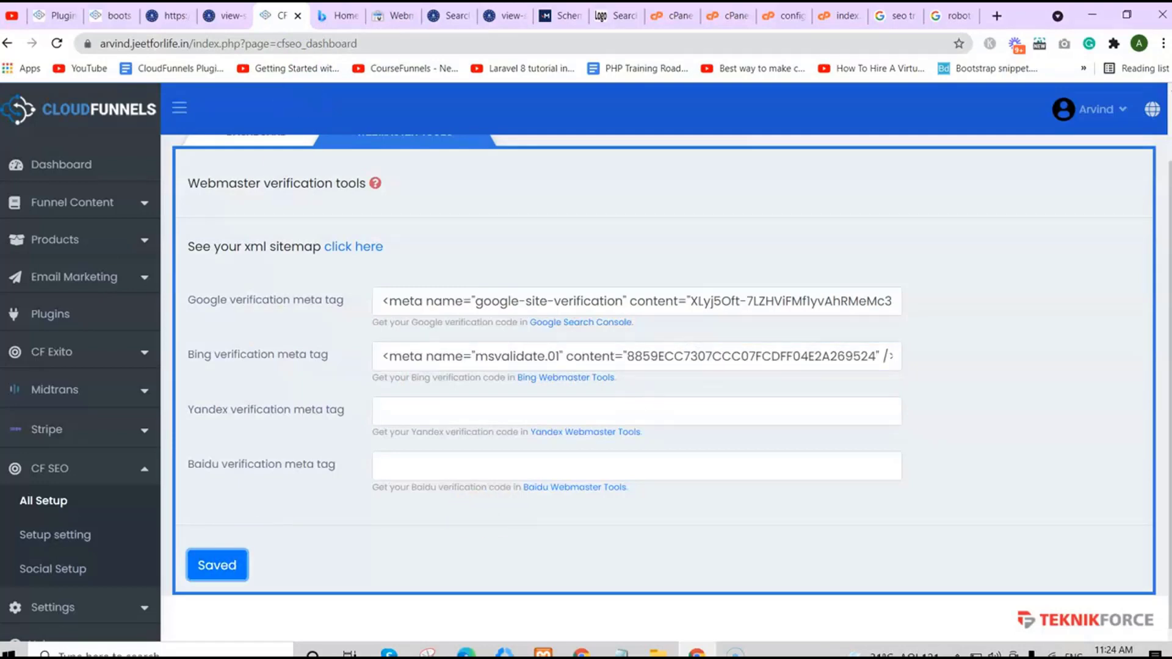
Verify the site in Google Webmaster Central.
{"action": "left_click", "coordinate": [335, 15]}
{"action": "left_click", "coordinate": [394, 16]}
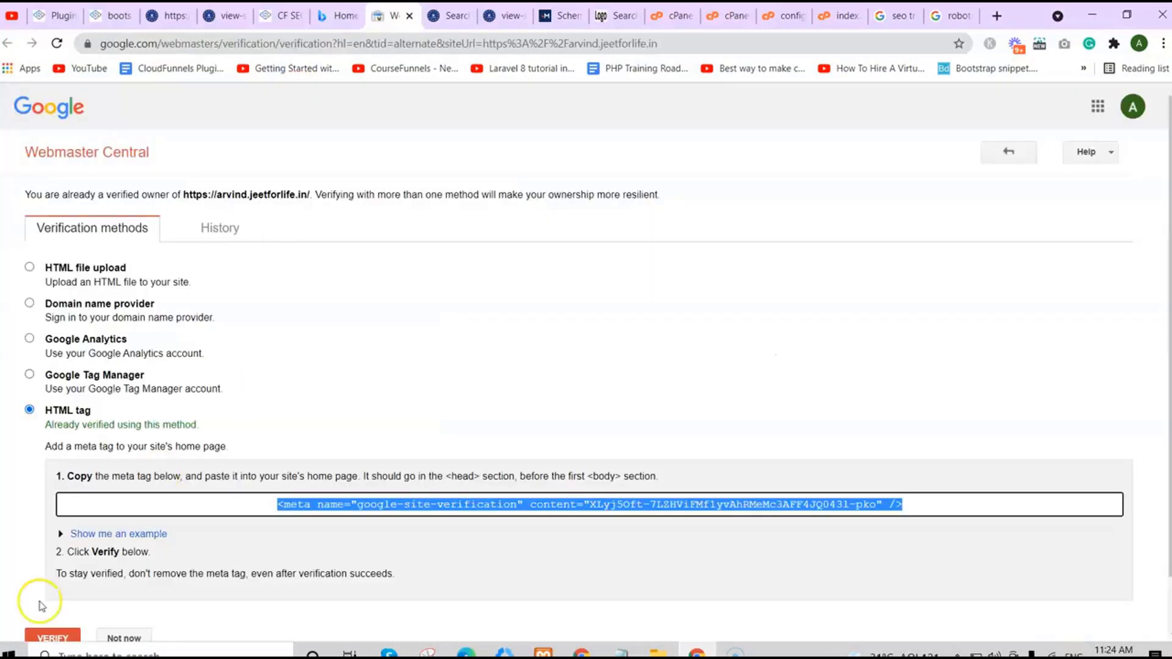
{"action": "scroll", "coordinate": [438, 443], "scroll_direction": "down", "scroll_amount": 1}
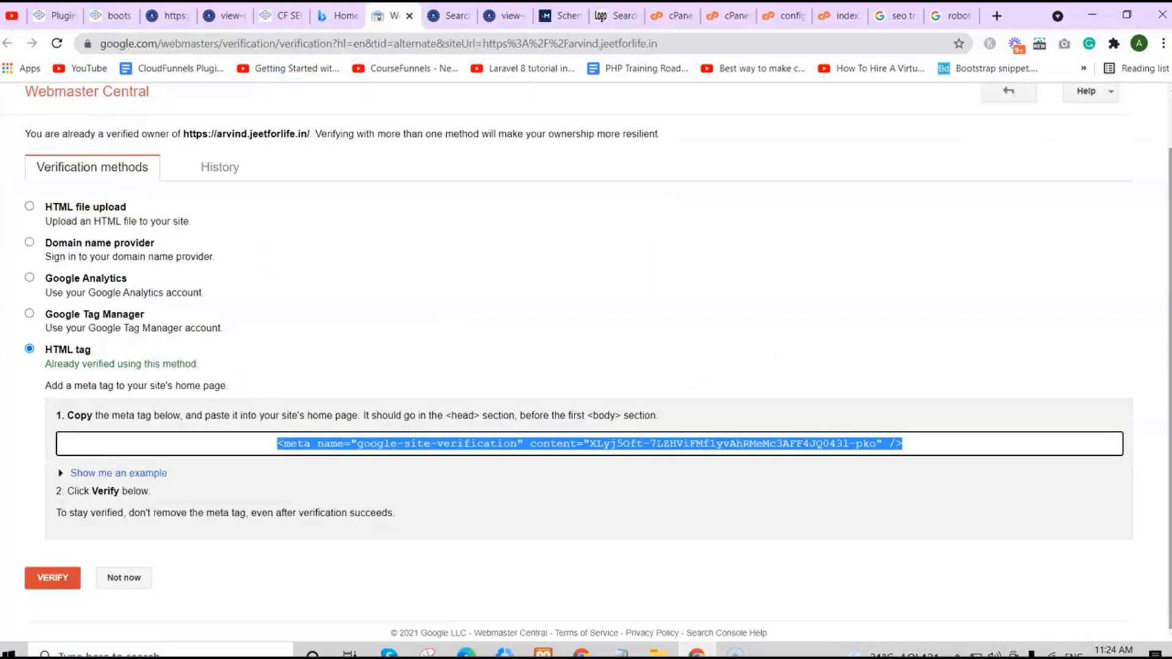
{"action": "left_click", "coordinate": [51, 576]}
{"action": "key", "text": "ctrl+shift+Tab"}
{"action": "key", "text": "ctrl+shift+Tab"}
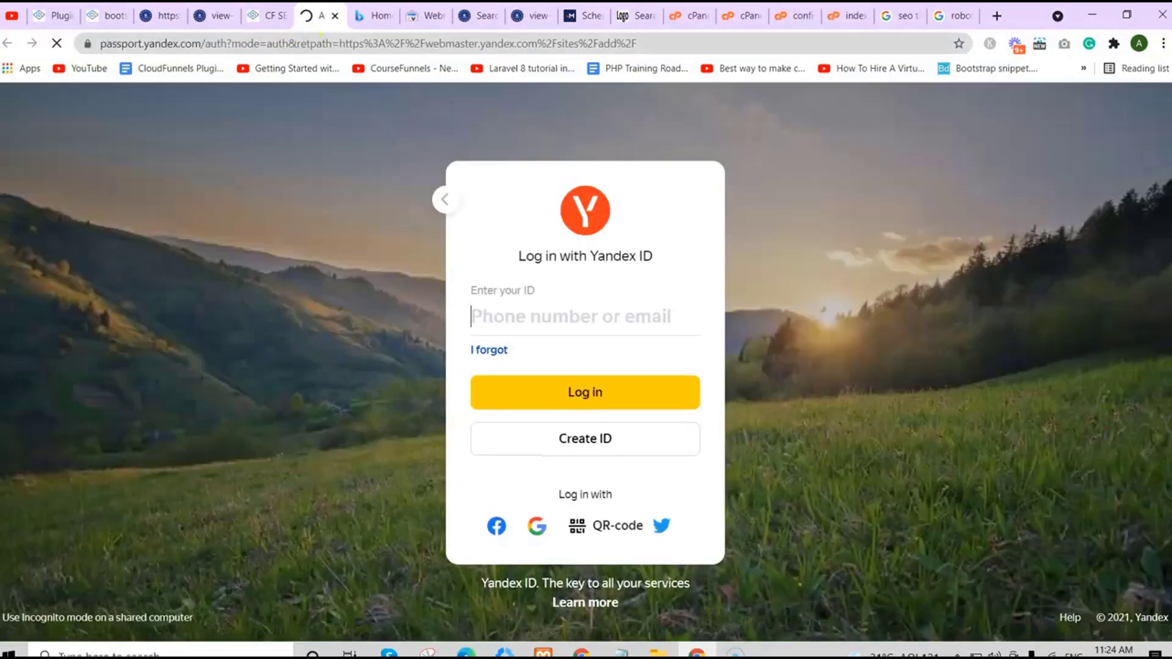
Reload the optin page.
{"action": "left_click", "coordinate": [425, 15]}
{"action": "left_click", "coordinate": [320, 15]}
{"action": "left_click", "coordinate": [265, 15]}
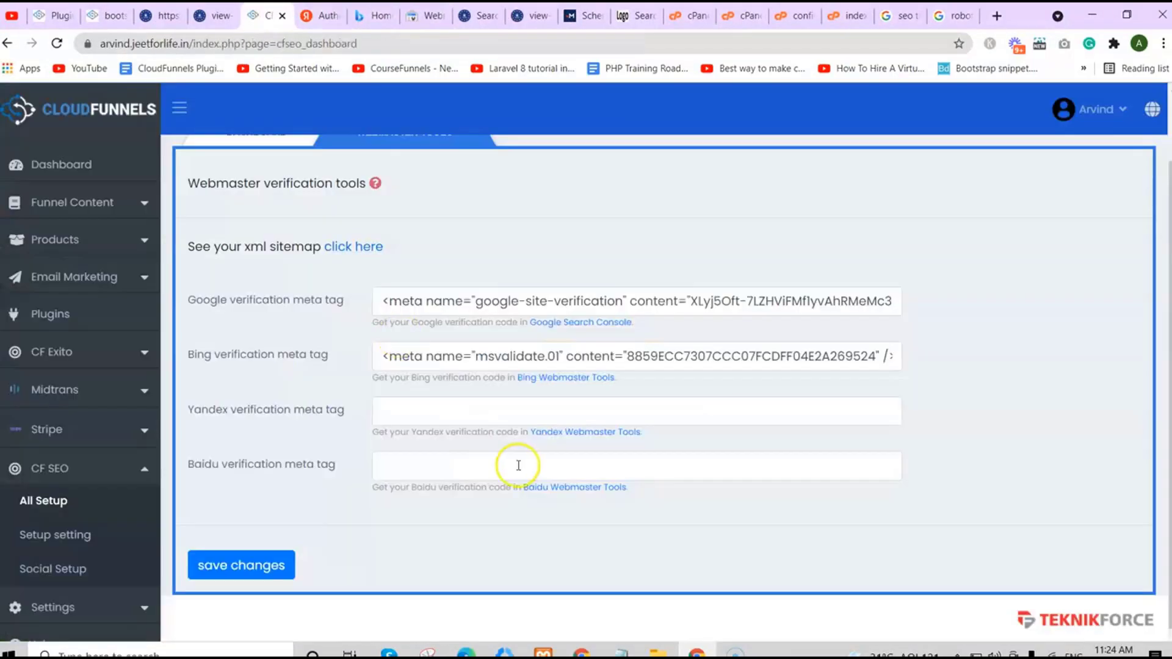
{"action": "left_click", "coordinate": [160, 15]}
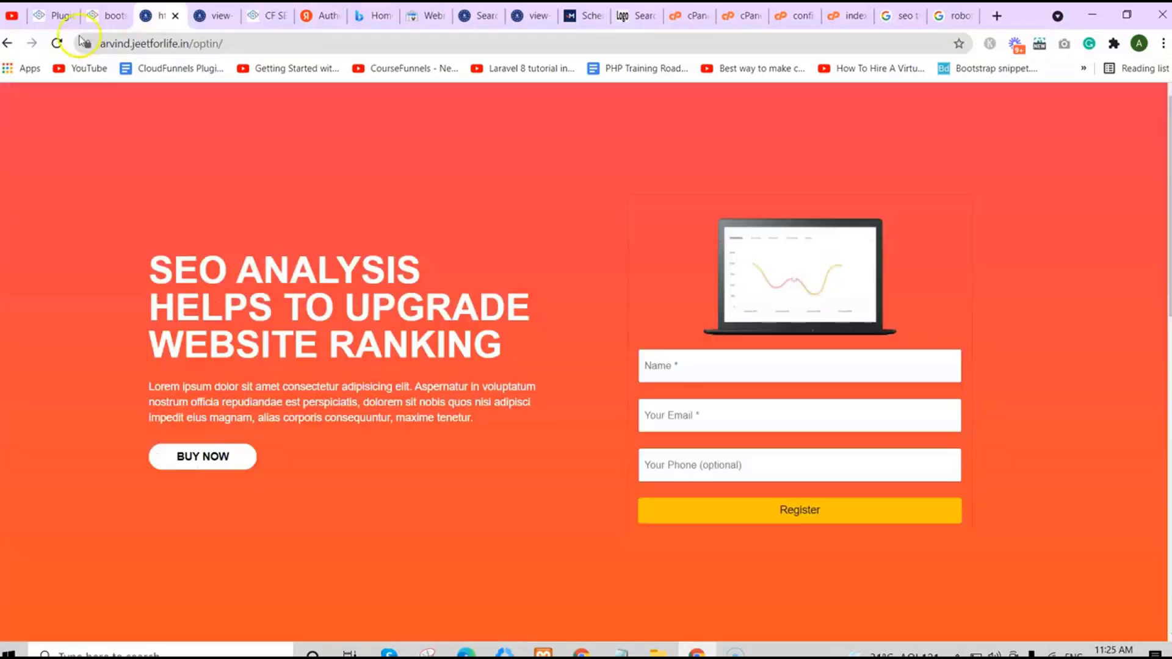
{"action": "left_click", "coordinate": [58, 43]}
{"action": "left_click", "coordinate": [267, 16]}
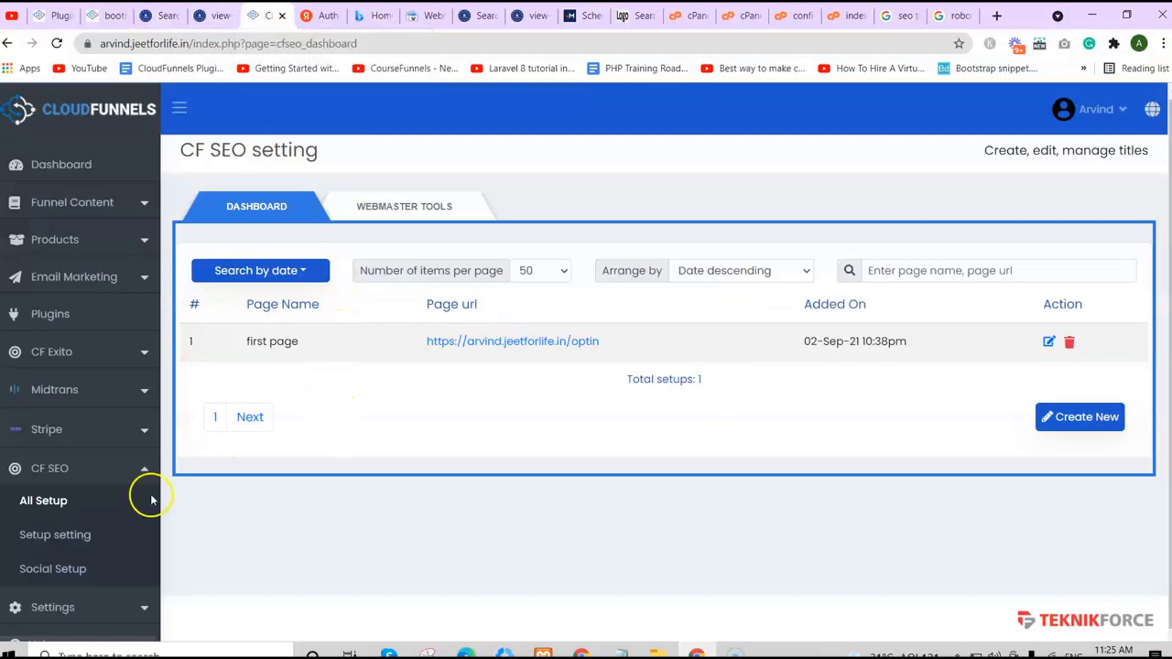
{"action": "scroll", "coordinate": [55, 500], "scroll_direction": "down", "scroll_amount": 1}
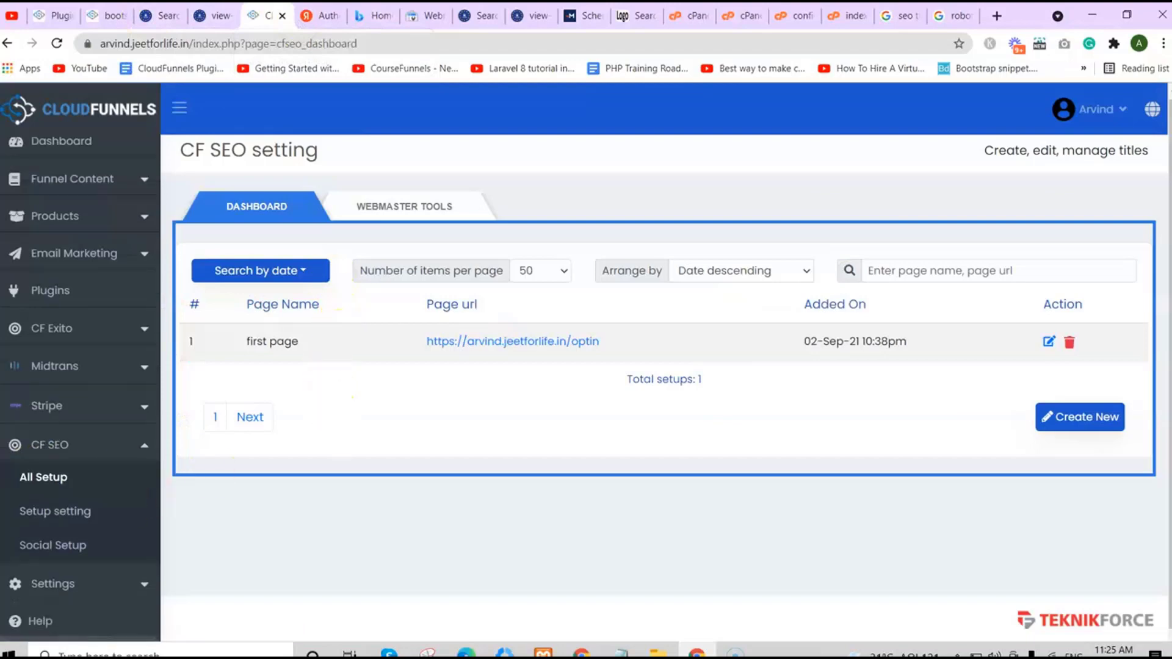
{"action": "left_click", "coordinate": [59, 549]}
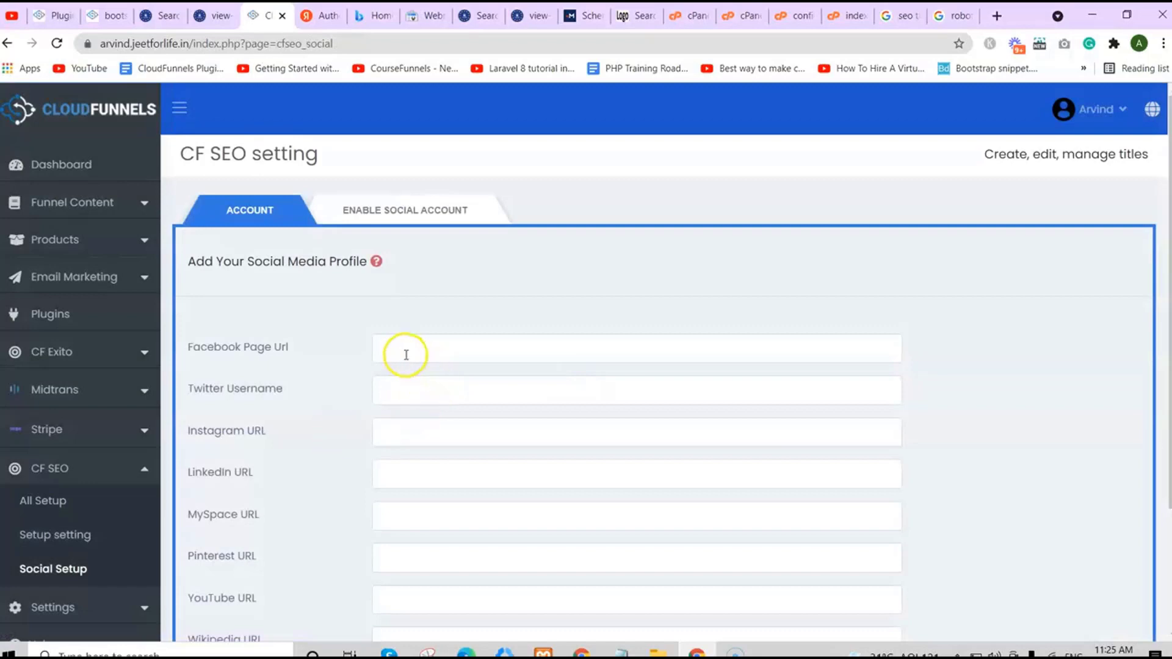
{"action": "left_click", "coordinate": [406, 355]}
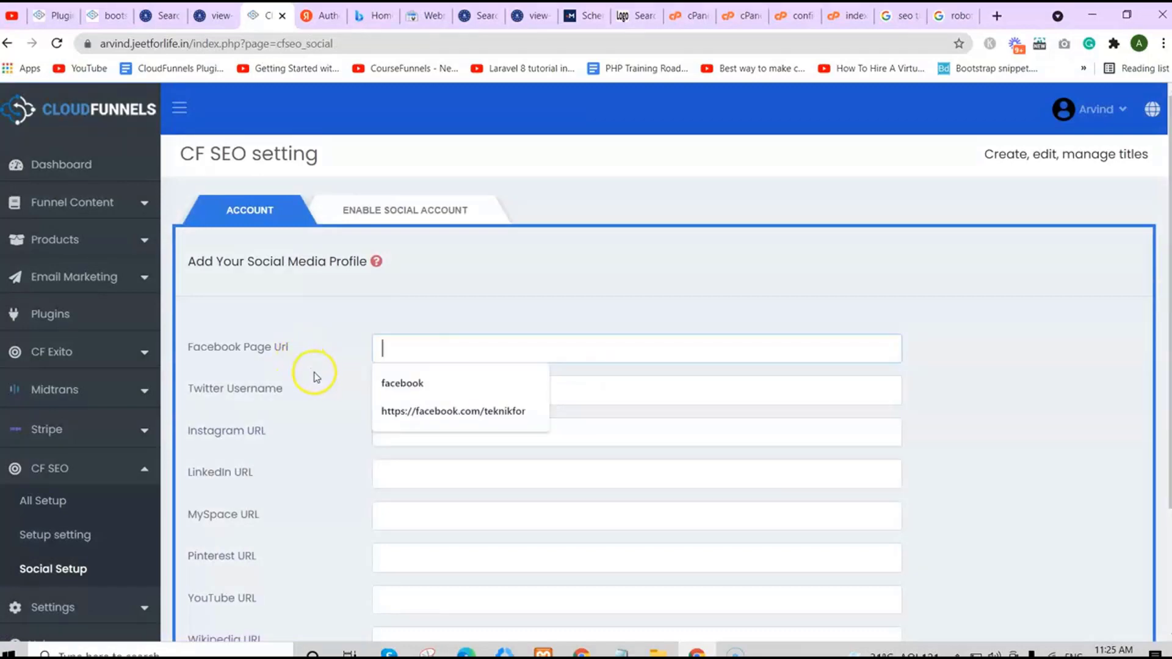
{"action": "left_click", "coordinate": [474, 413]}
{"action": "type", "text": "cebook.com/teknikforce"}
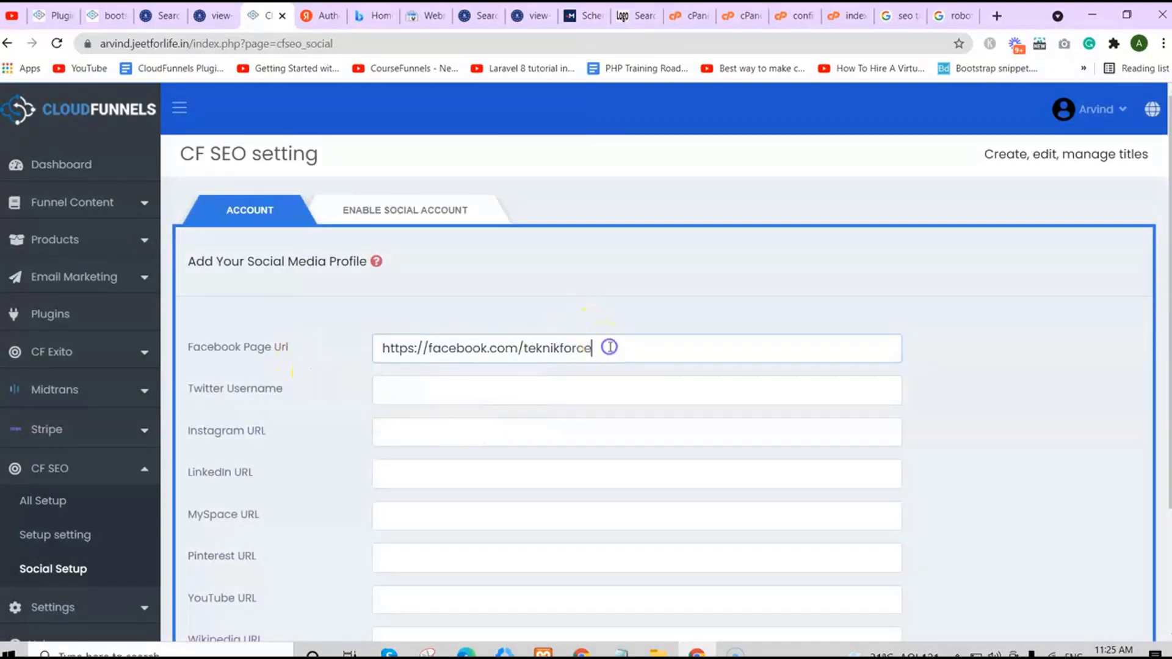
{"action": "double_click", "coordinate": [609, 347]}
{"action": "double_click", "coordinate": [628, 358]}
Pass the Twitter, Instagram, LinkedIn and MySpace fields and save the social profile links.
{"action": "left_click", "coordinate": [628, 390]}
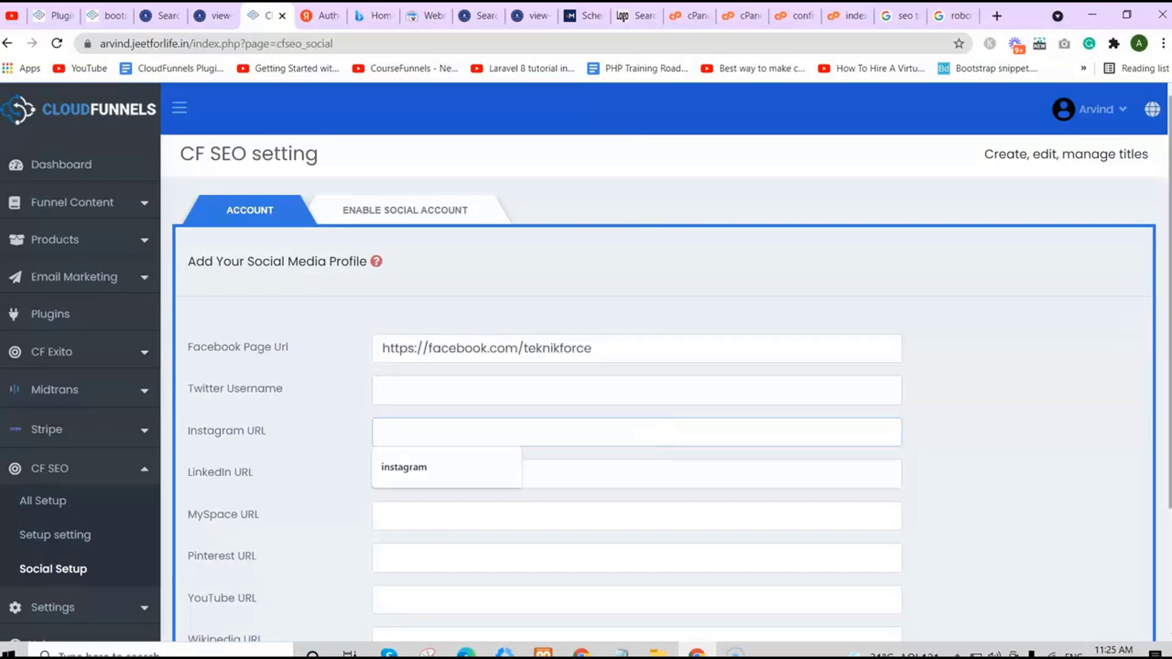
{"action": "left_click", "coordinate": [627, 431]}
{"action": "scroll", "coordinate": [628, 432], "scroll_direction": "down", "scroll_amount": 1}
{"action": "scroll", "coordinate": [431, 346], "scroll_direction": "down", "scroll_amount": 1}
{"action": "left_click", "coordinate": [432, 347]}
{"action": "left_click", "coordinate": [379, 391]}
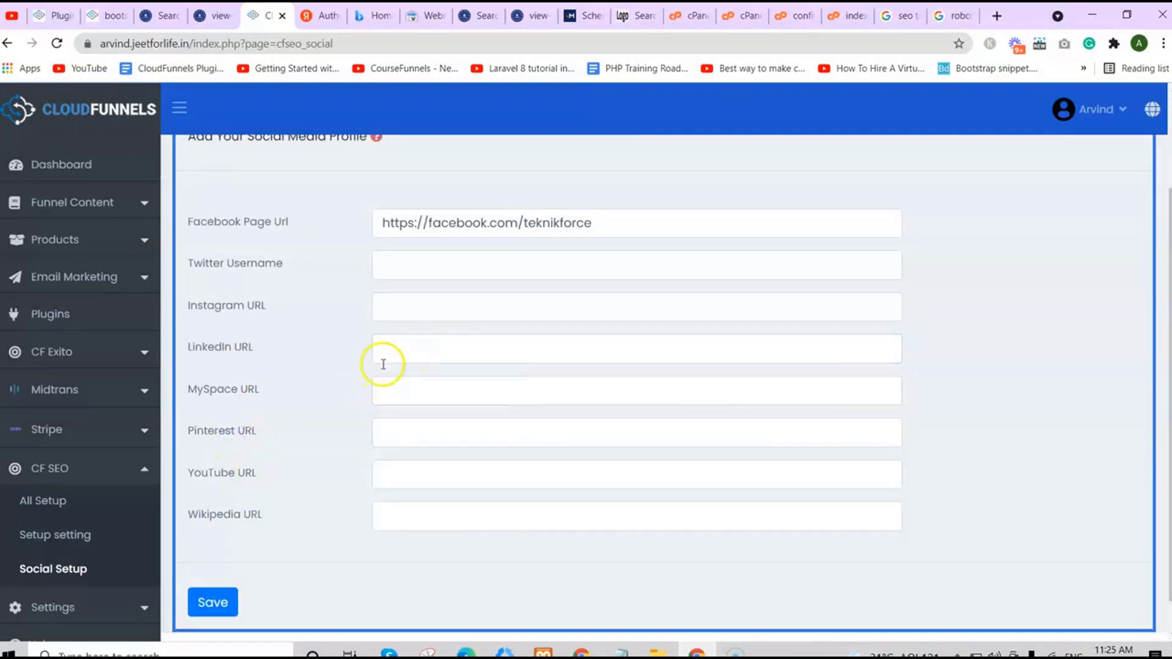
{"action": "left_click", "coordinate": [224, 603]}
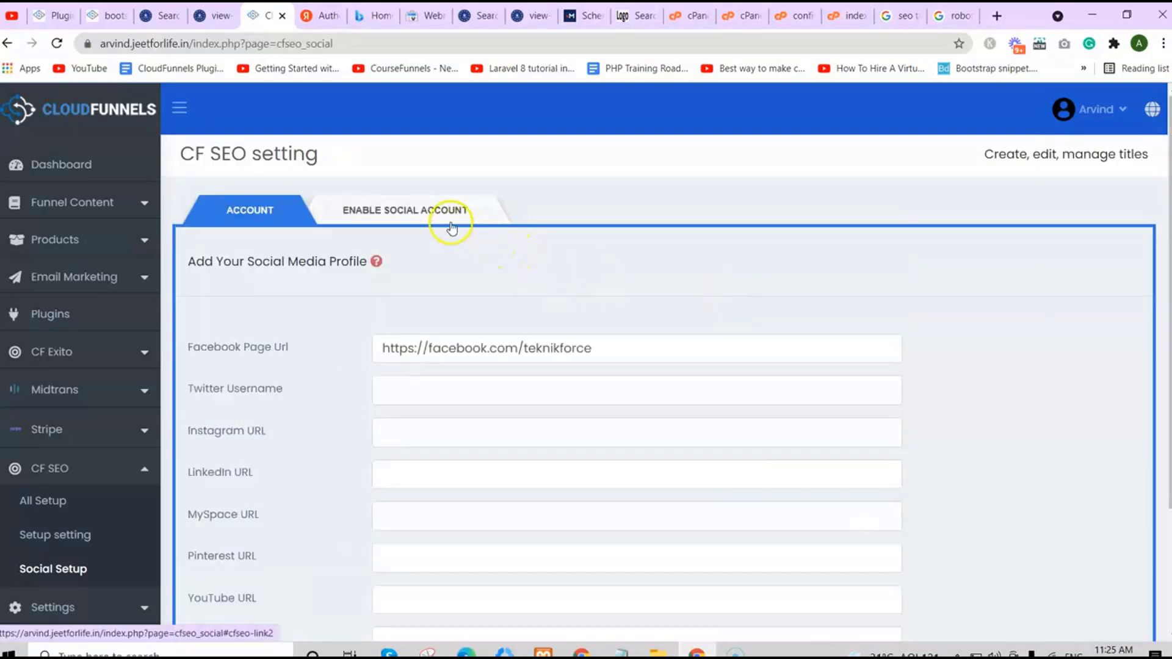
Bring up the Enable Social Account Open Graph settings at the Facebook App Id field.
{"action": "left_click", "coordinate": [451, 226]}
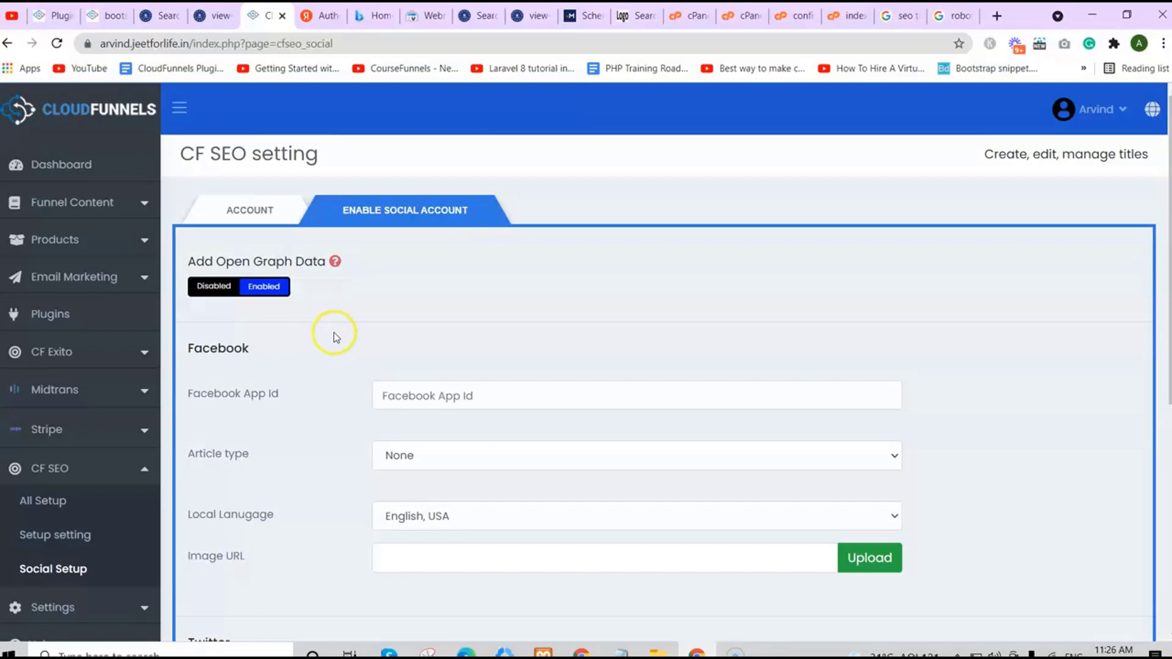
{"action": "scroll", "coordinate": [1167, 305], "scroll_direction": "down", "scroll_amount": 3}
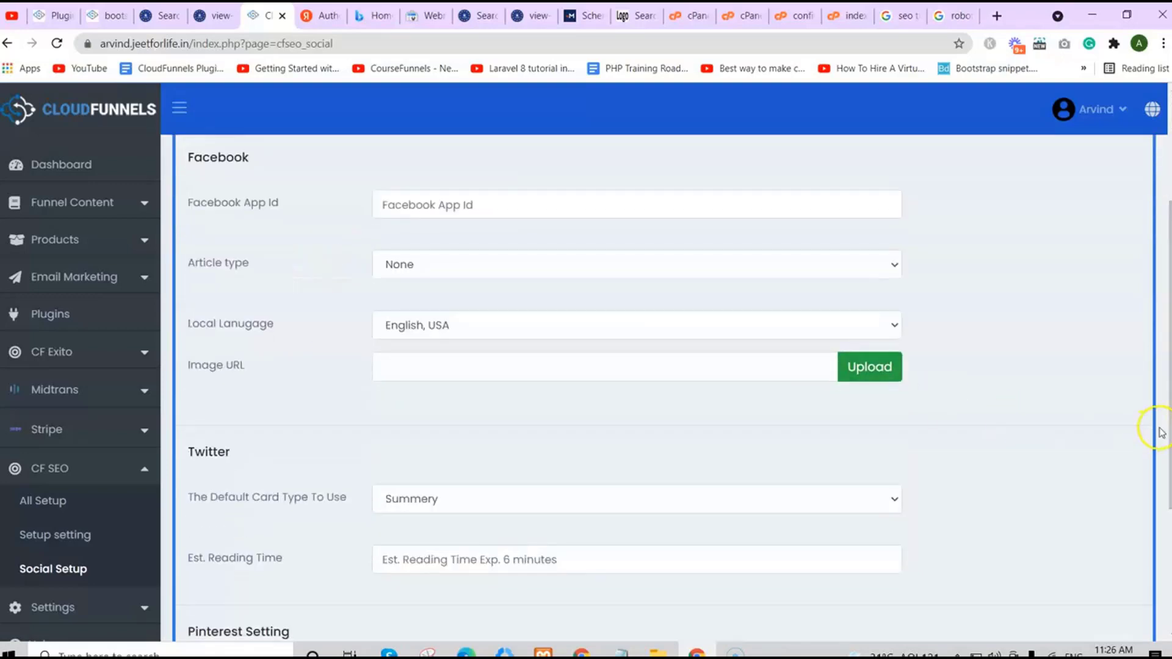
{"action": "double_click", "coordinate": [1159, 455]}
{"action": "left_click", "coordinate": [426, 205]}
{"action": "left_click", "coordinate": [293, 261]}
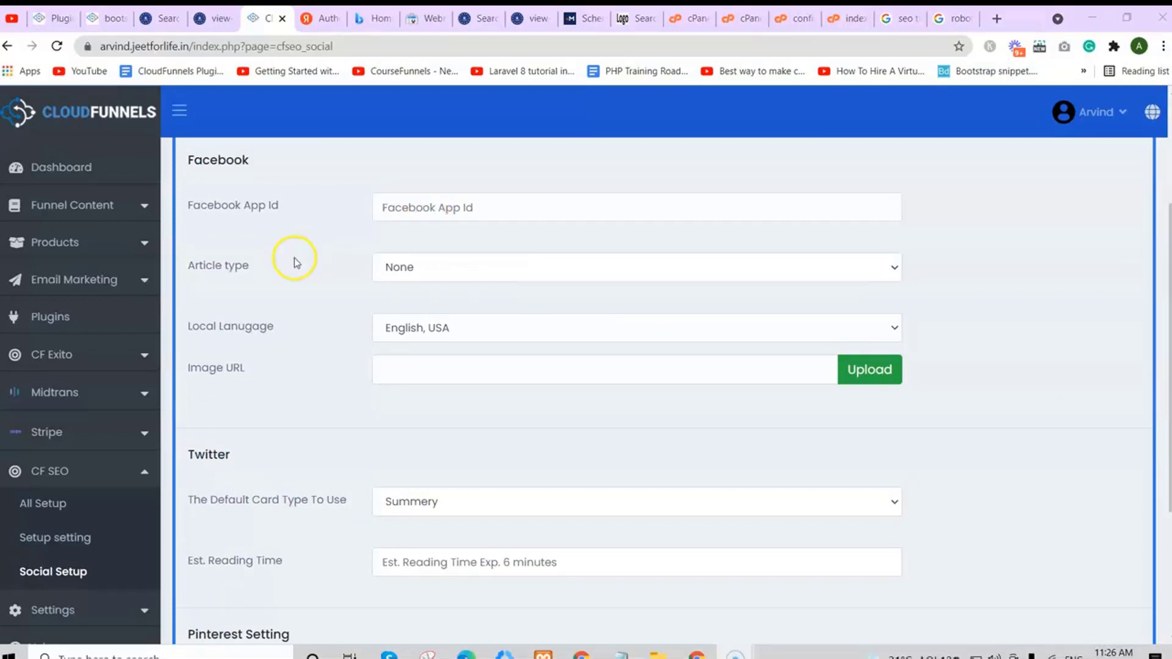
Go to Facebook for Developers in a new tab and begin creating an app.
{"action": "key", "text": "ctrl+t"}
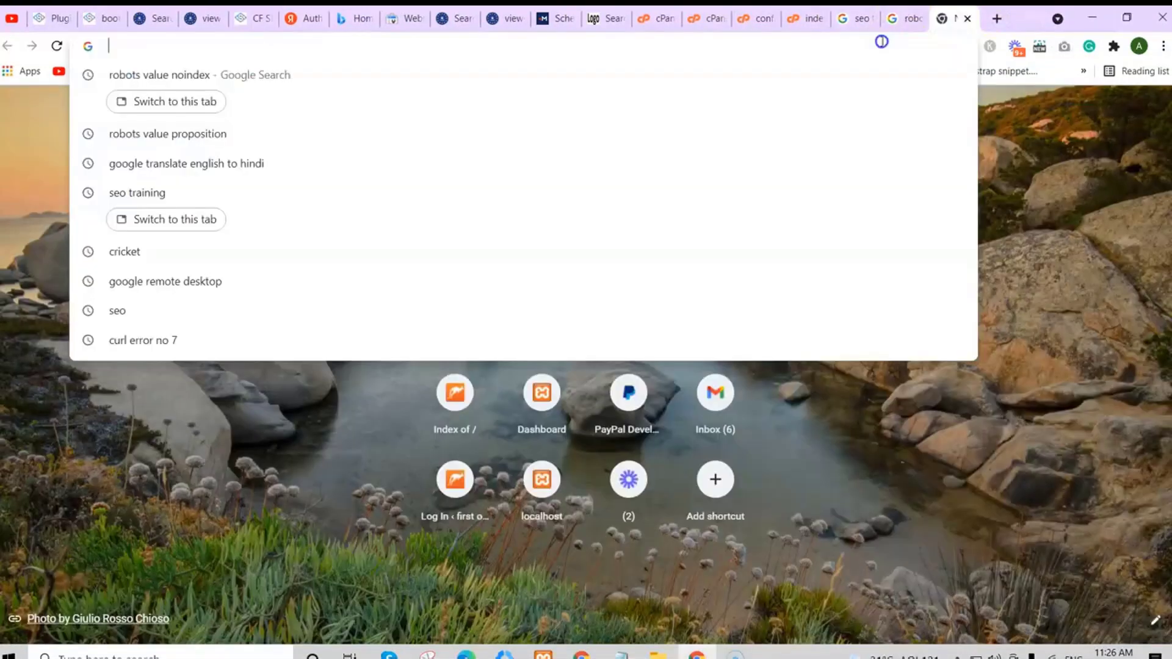
{"action": "type", "text": "developer.cloudfunnels.in"}
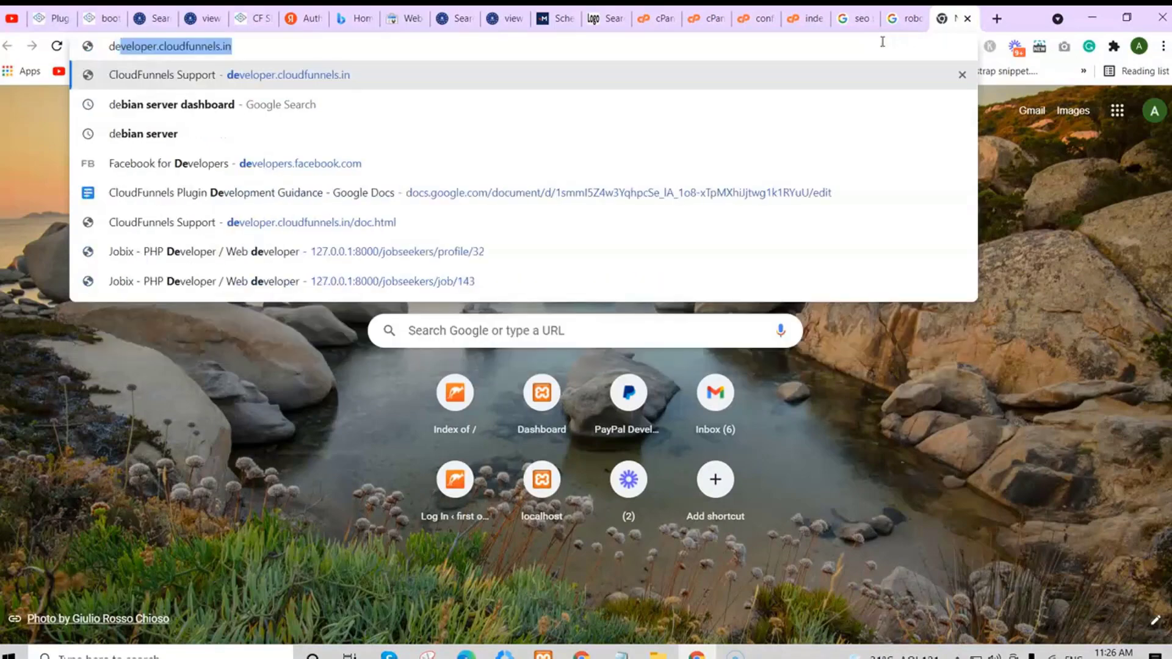
{"action": "key", "text": "Down"}
{"action": "key", "text": "Down"}
{"action": "key", "text": "Down"}
{"action": "key", "text": "Return"}
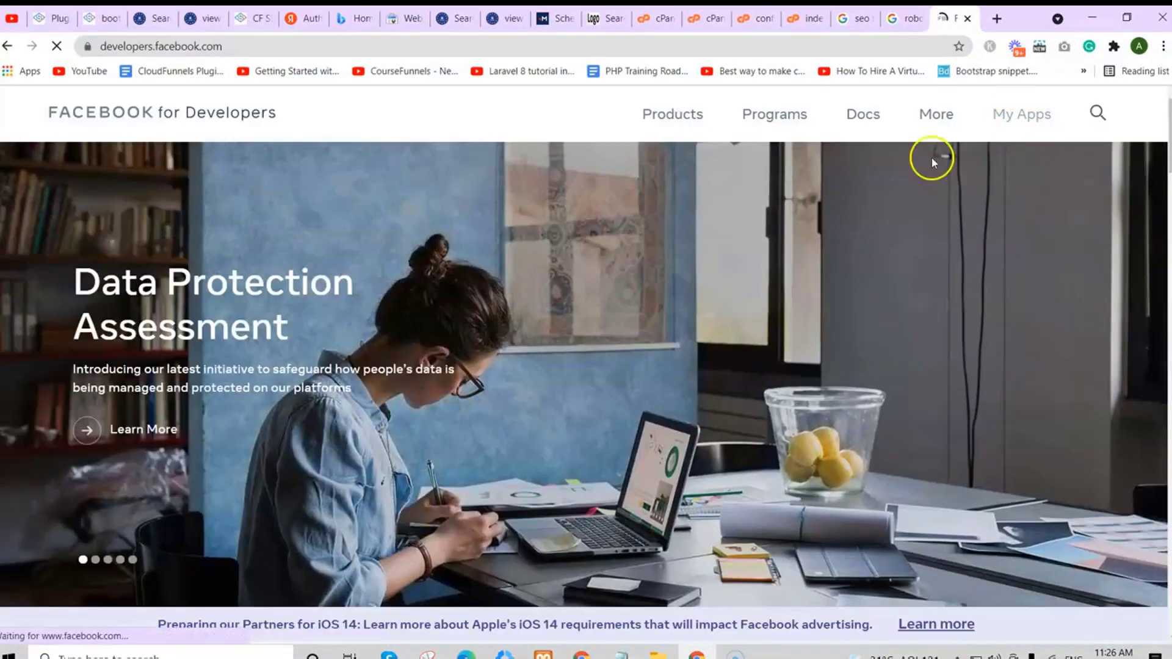
{"action": "left_click", "coordinate": [1014, 122]}
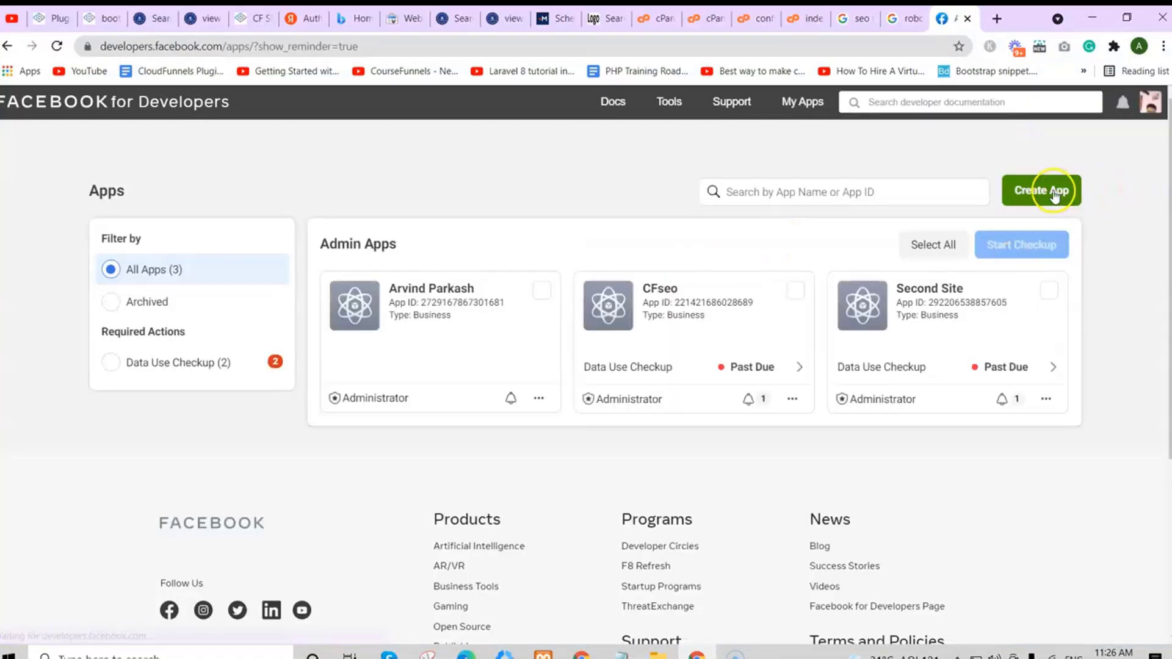
{"action": "left_click", "coordinate": [1054, 192]}
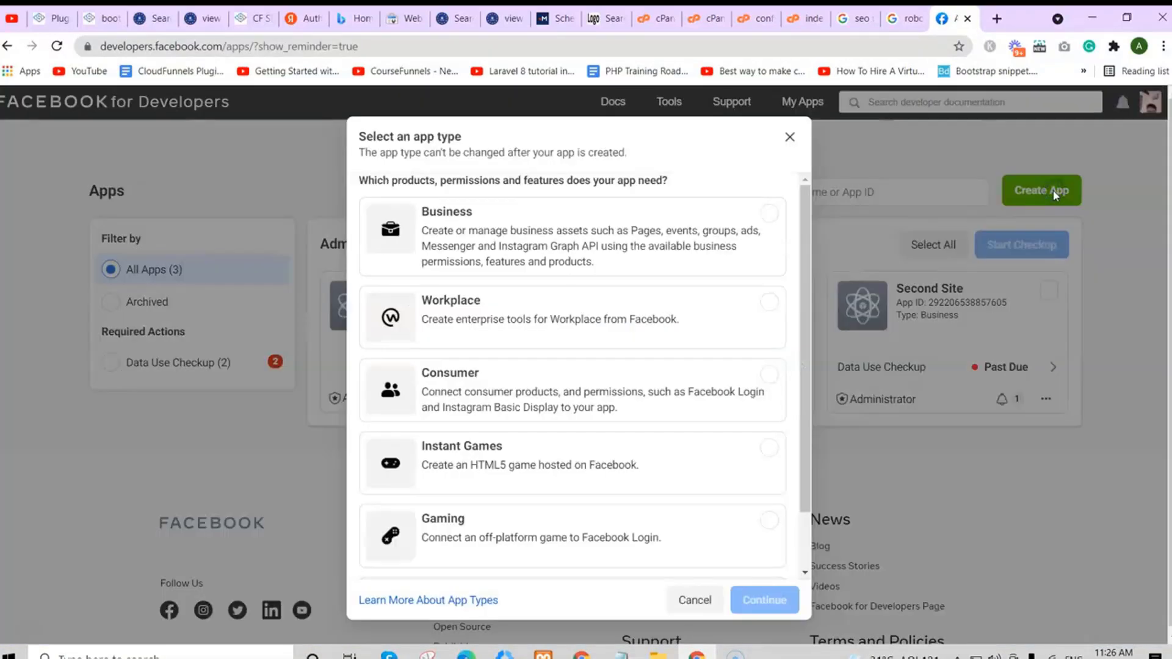
Choose the Business type, name the app 'Seo training', purpose your own business.
{"action": "left_click", "coordinate": [582, 232]}
{"action": "left_click", "coordinate": [763, 600]}
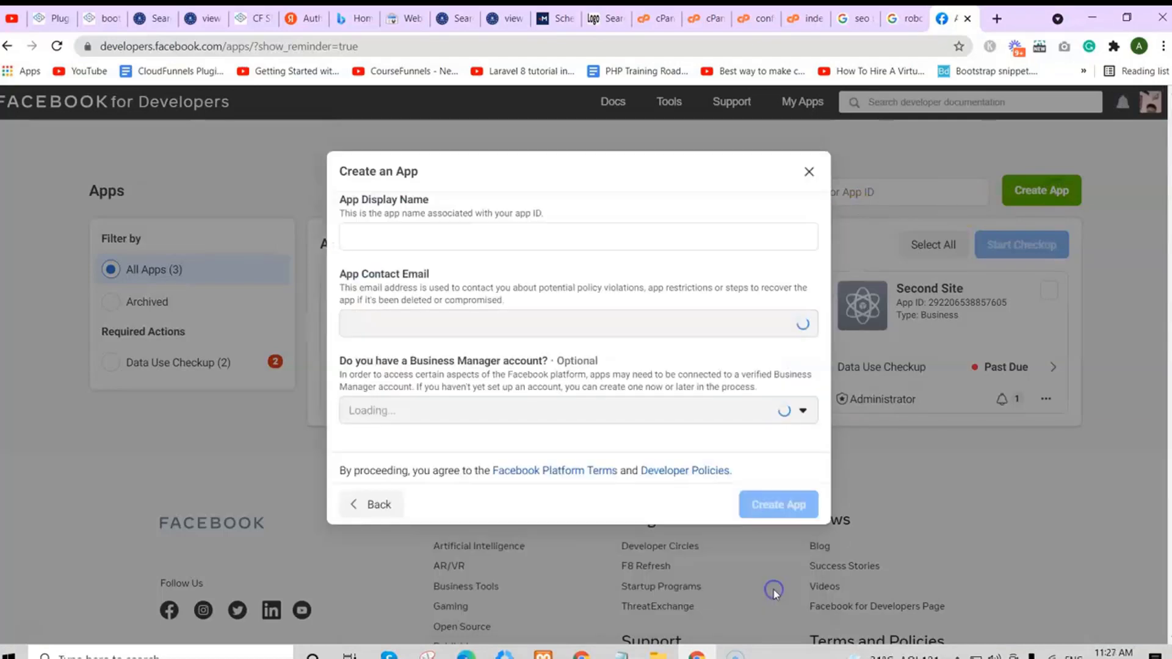
{"action": "left_click", "coordinate": [430, 213]}
{"action": "left_click", "coordinate": [417, 205]}
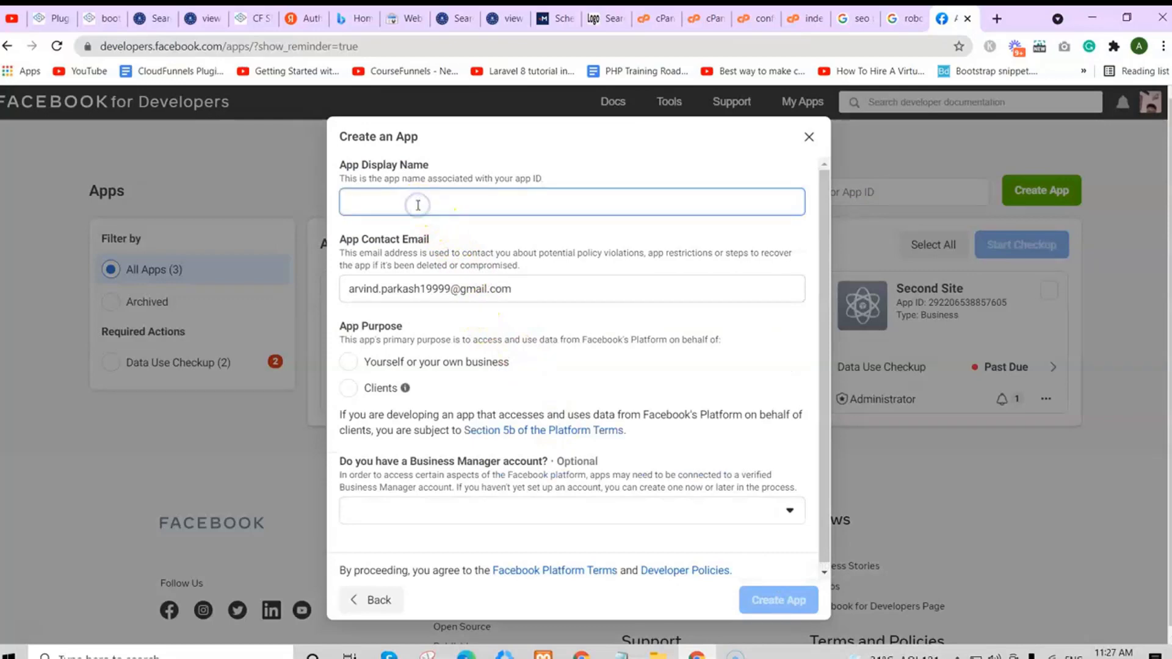
{"action": "type", "text": "Seo training"}
{"action": "left_click", "coordinate": [543, 288]}
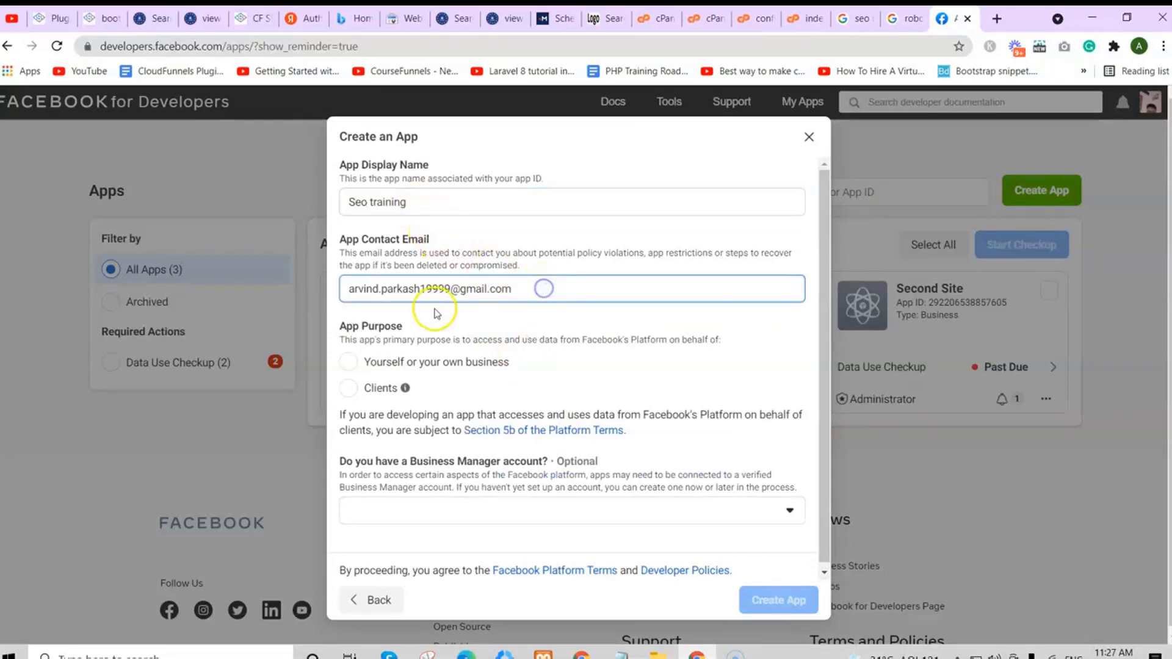
{"action": "left_click", "coordinate": [348, 362]}
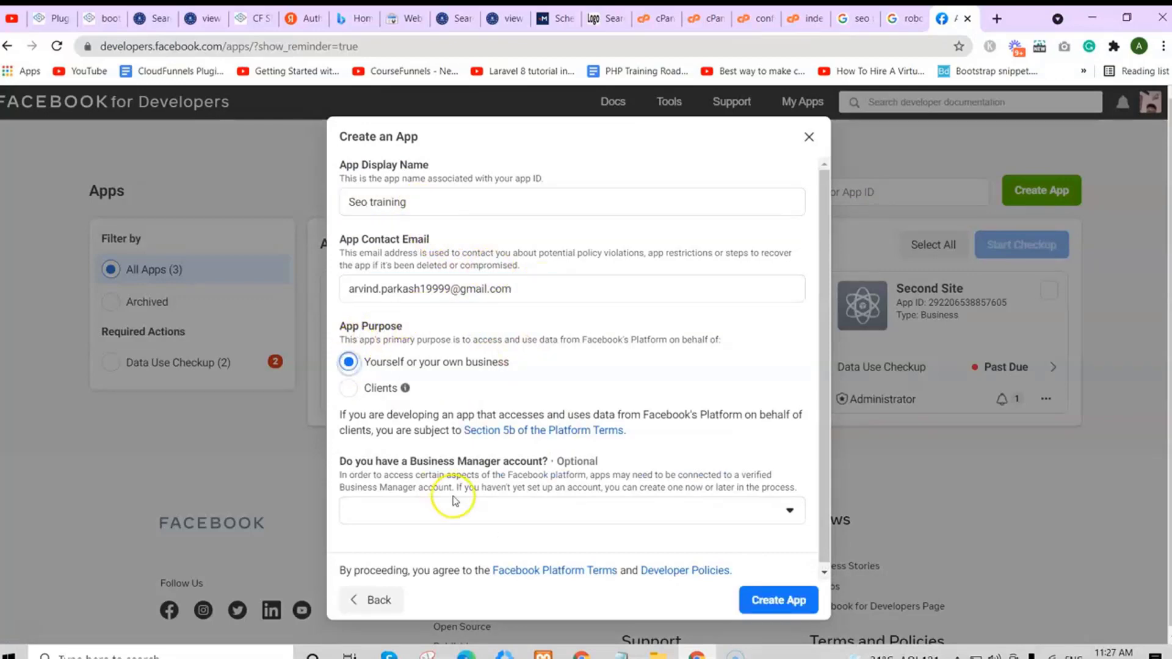
Create the app without a Business Manager account, confirm with the password, copy the App ID.
{"action": "left_click", "coordinate": [453, 501]}
{"action": "left_click", "coordinate": [596, 549]}
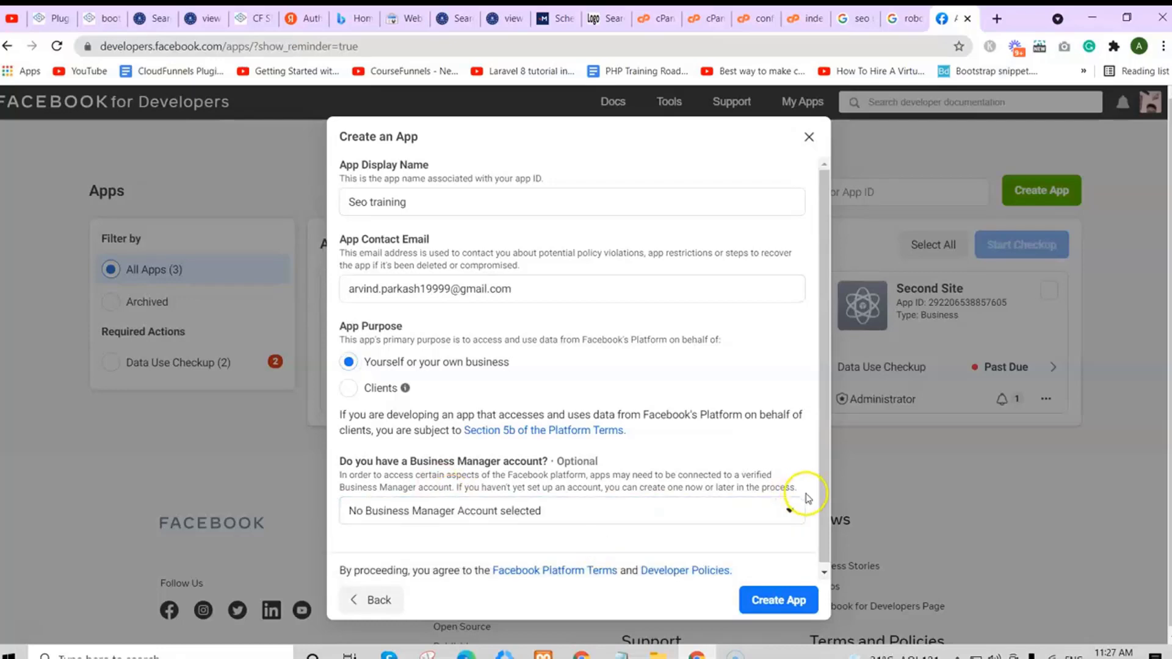
{"action": "left_click", "coordinate": [762, 610]}
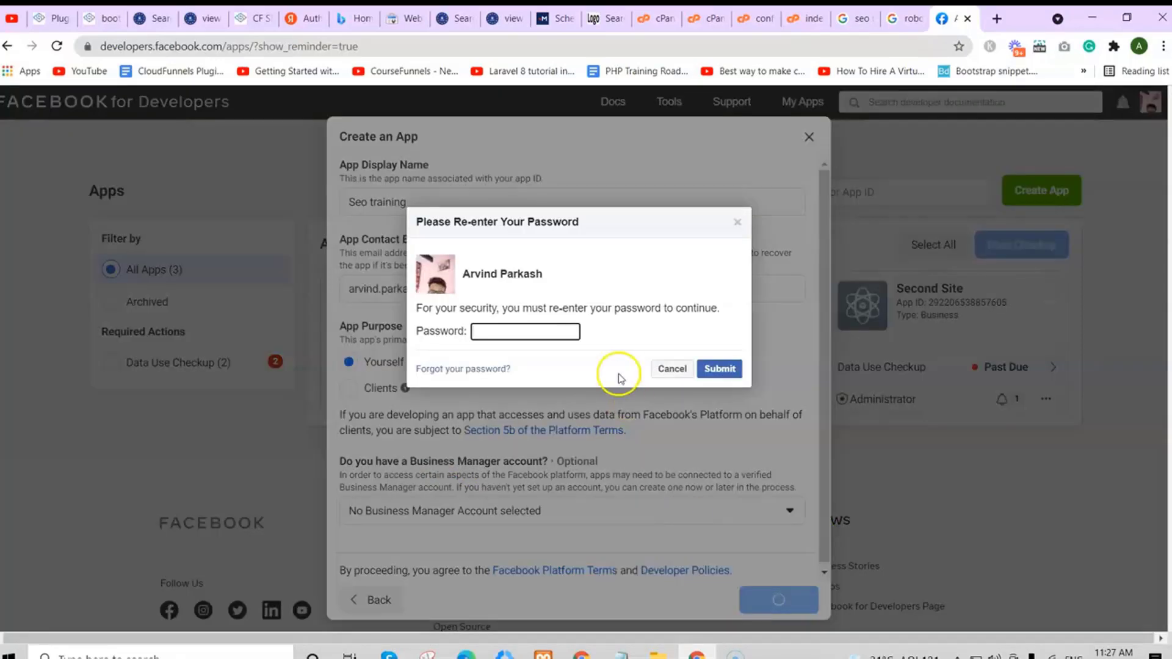
{"action": "left_click", "coordinate": [530, 329]}
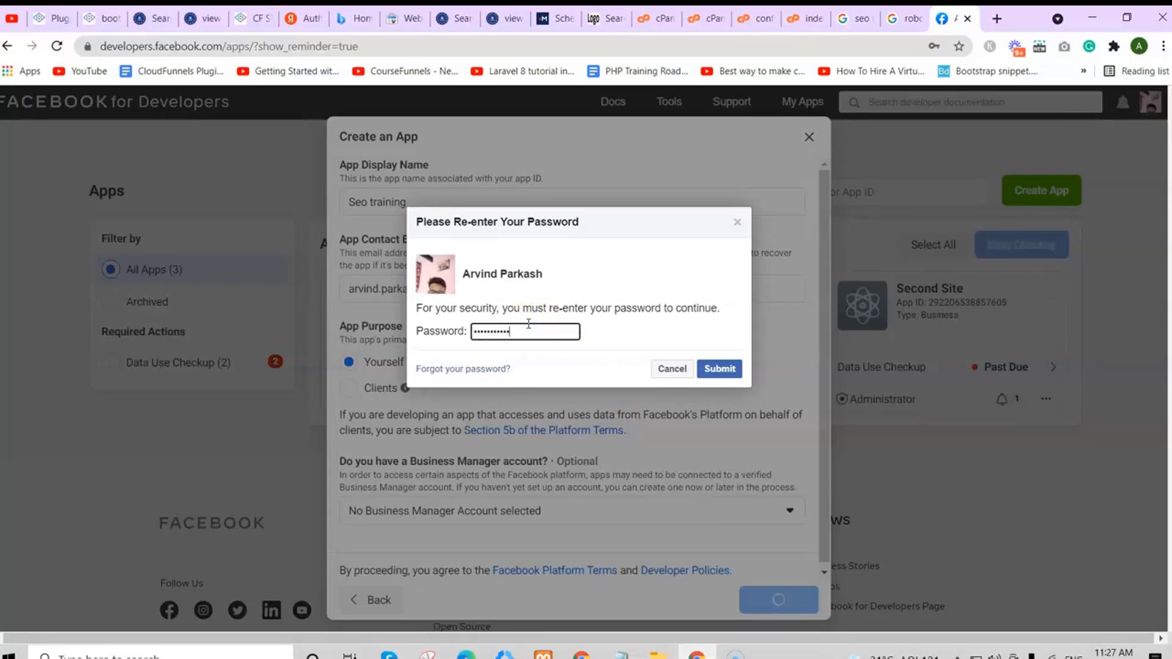
{"action": "left_click", "coordinate": [720, 368]}
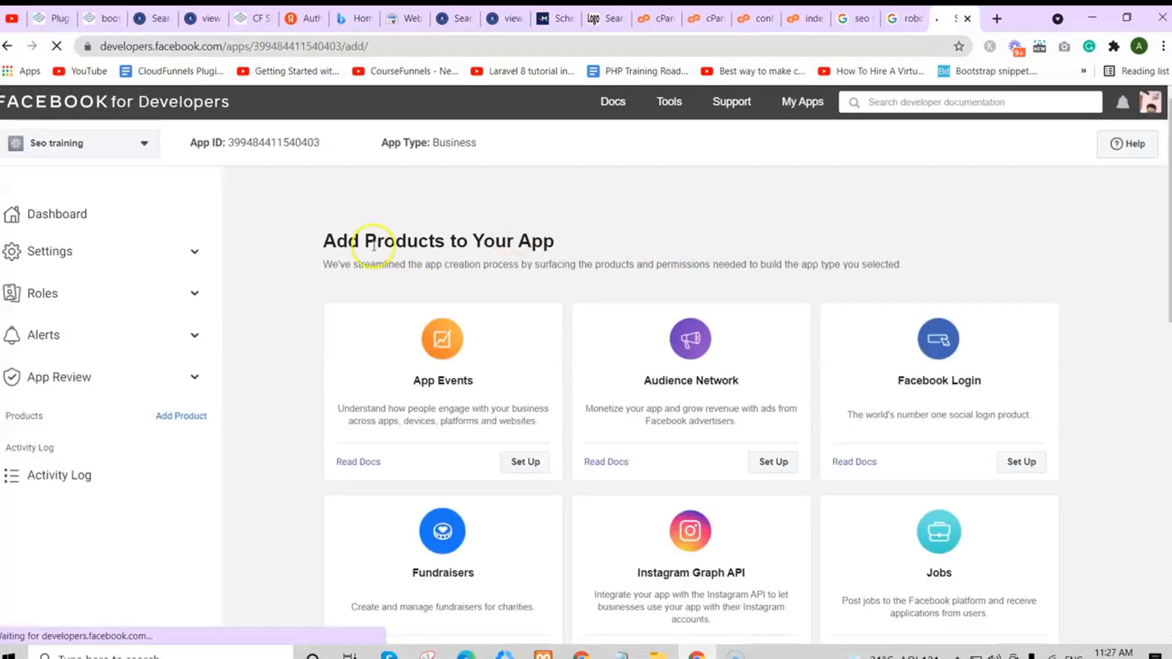
{"action": "left_click", "coordinate": [274, 144]}
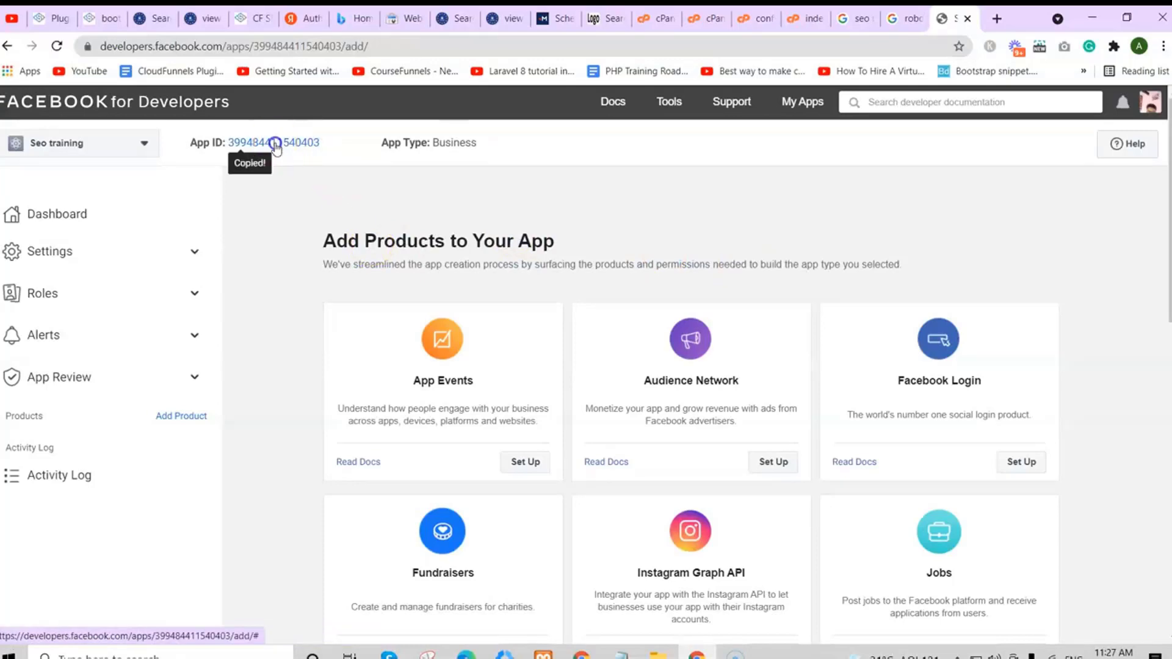
Paste the copied App ID into the Facebook App Id field in Social Setup.
{"action": "left_click", "coordinate": [201, 18]}
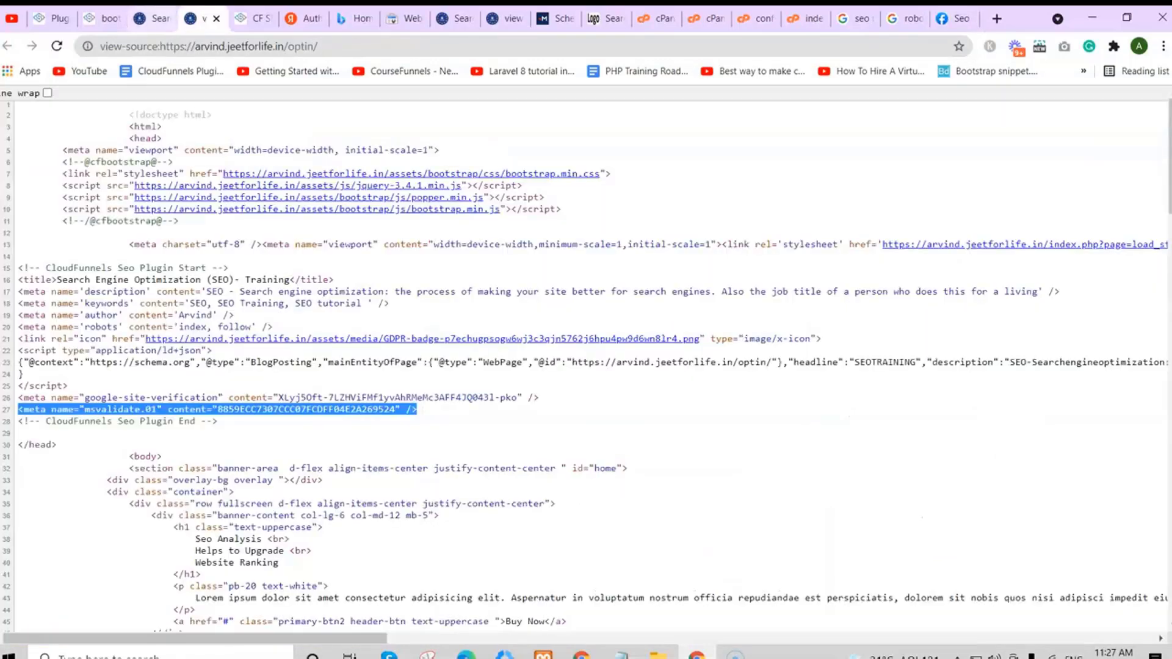
{"action": "left_click", "coordinate": [156, 19]}
{"action": "left_click", "coordinate": [256, 15]}
{"action": "left_click", "coordinate": [445, 196]}
{"action": "key", "text": "ctrl+v"}
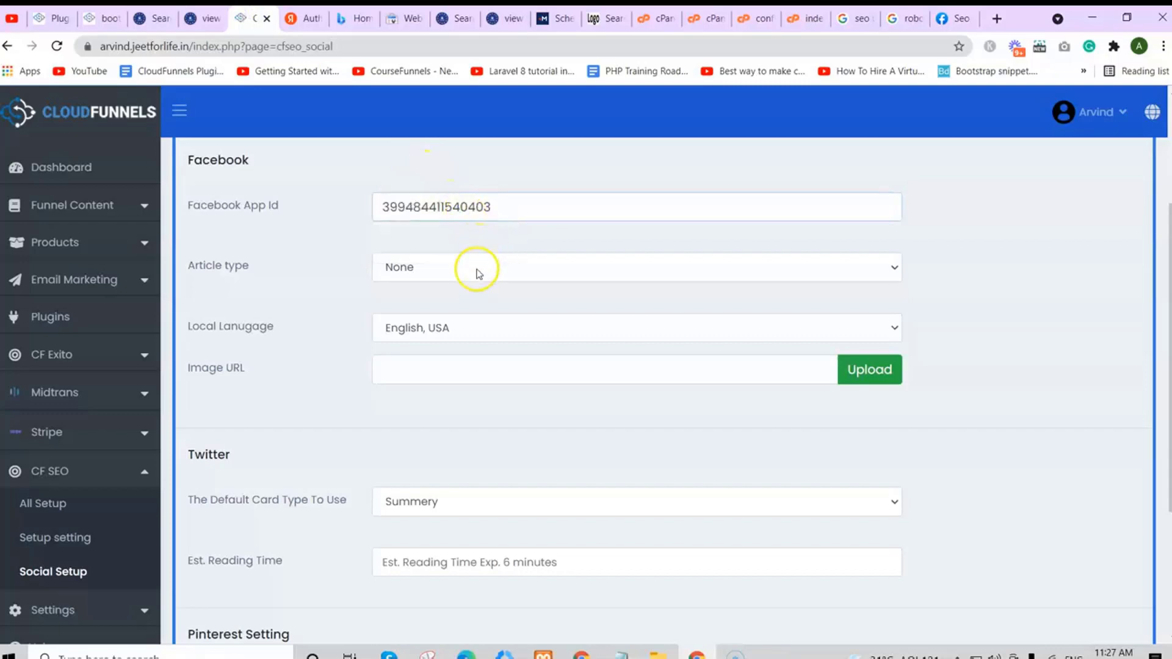
Set the article type to Article and keep English, USA as the language.
{"action": "left_click", "coordinate": [448, 273]}
{"action": "left_click", "coordinate": [445, 308]}
{"action": "left_click", "coordinate": [451, 327]}
{"action": "left_click", "coordinate": [449, 324]}
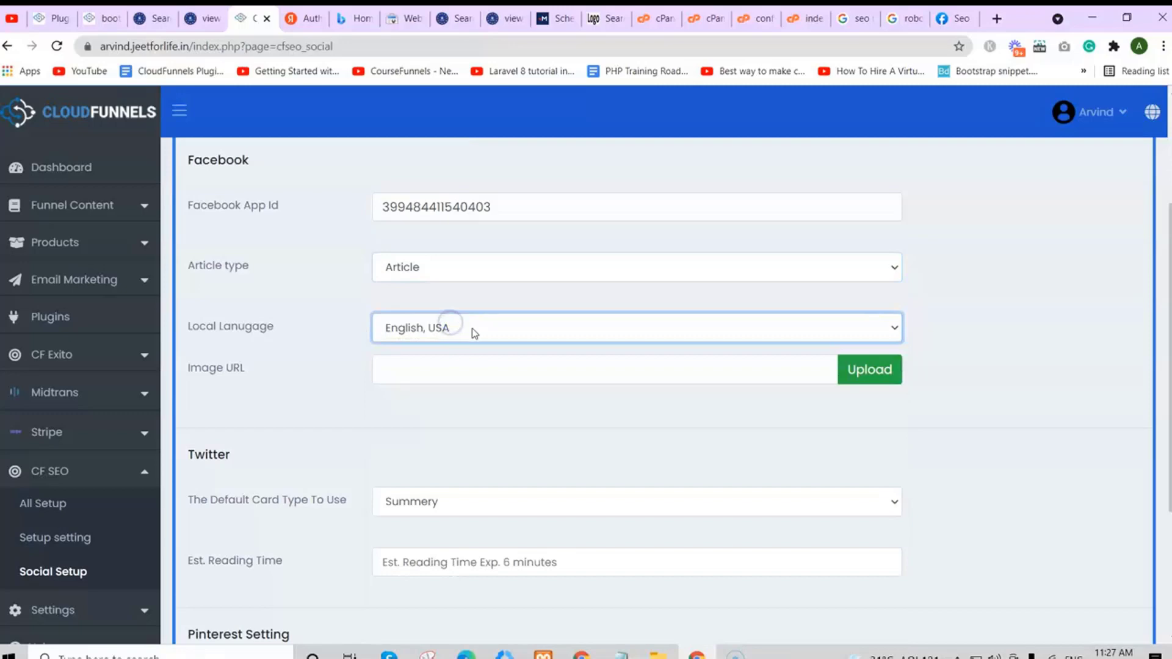
{"action": "left_click", "coordinate": [434, 371]}
{"action": "left_click", "coordinate": [566, 398]}
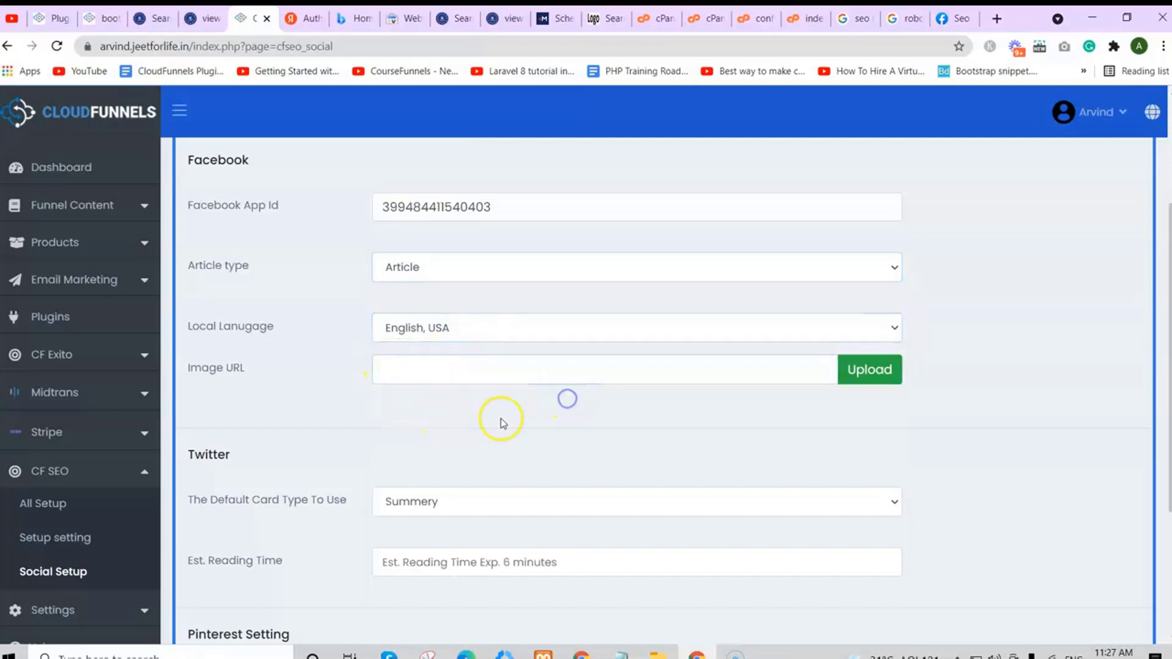
Upload cropped-favicon-2-byond-150x150.png and use it as the Open Graph image.
{"action": "left_click", "coordinate": [868, 369]}
{"action": "left_click", "coordinate": [994, 160]}
{"action": "left_click", "coordinate": [576, 248]}
{"action": "left_click", "coordinate": [791, 256]}
{"action": "left_click", "coordinate": [818, 453]}
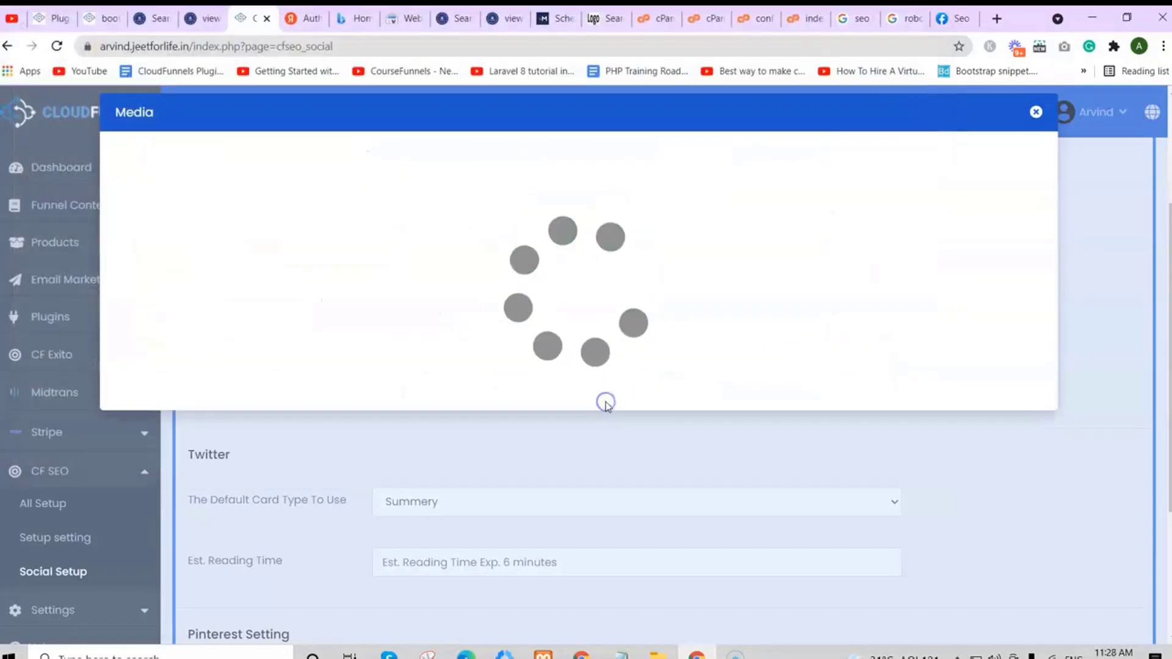
{"action": "left_click", "coordinate": [415, 306]}
{"action": "left_click", "coordinate": [1004, 538]}
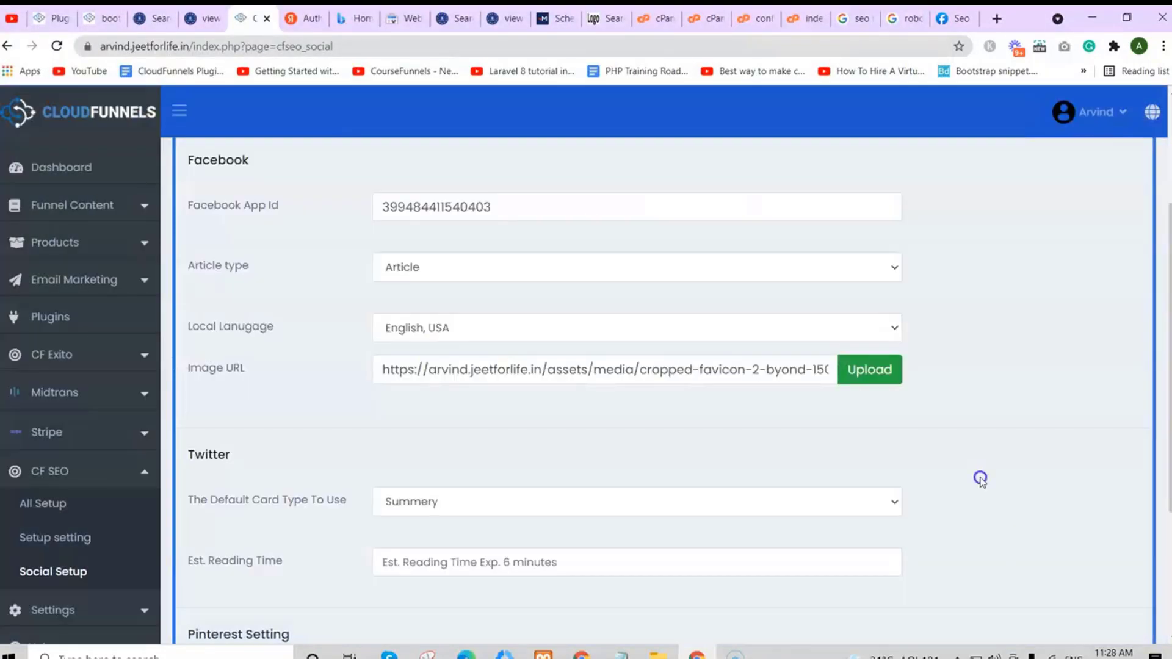
Keep the Twitter card type Summery and set estimated reading time to 6 minutes.
{"action": "scroll", "coordinate": [980, 479], "scroll_direction": "down", "scroll_amount": 1}
{"action": "scroll", "coordinate": [981, 481], "scroll_direction": "down", "scroll_amount": 2}
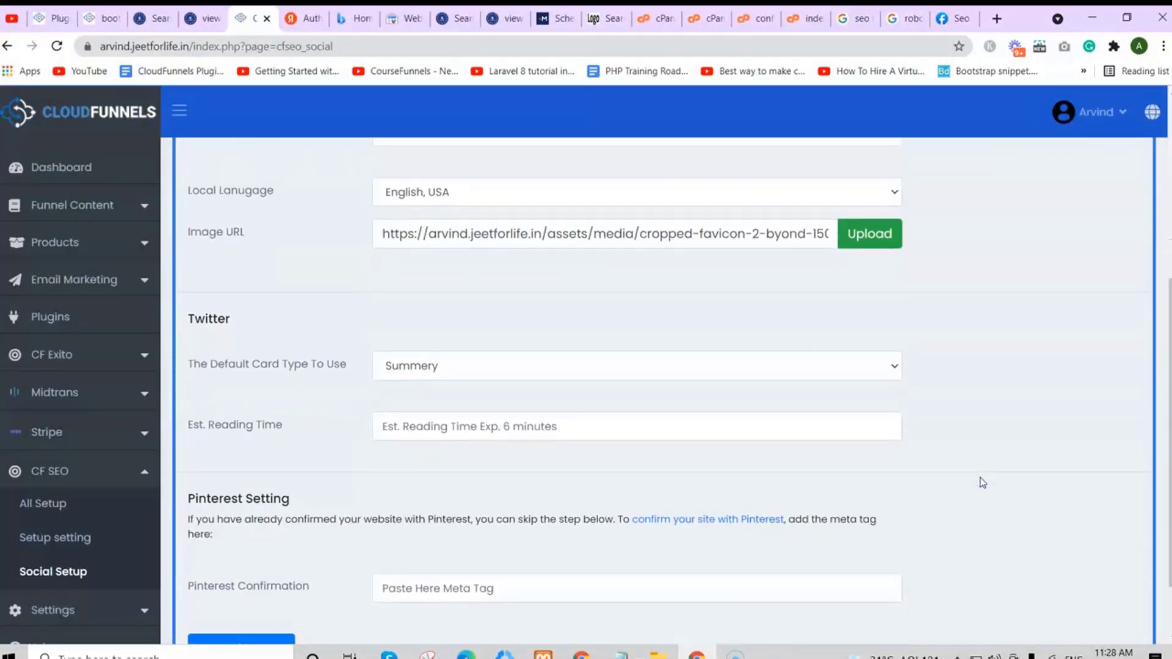
{"action": "left_click", "coordinate": [543, 348]}
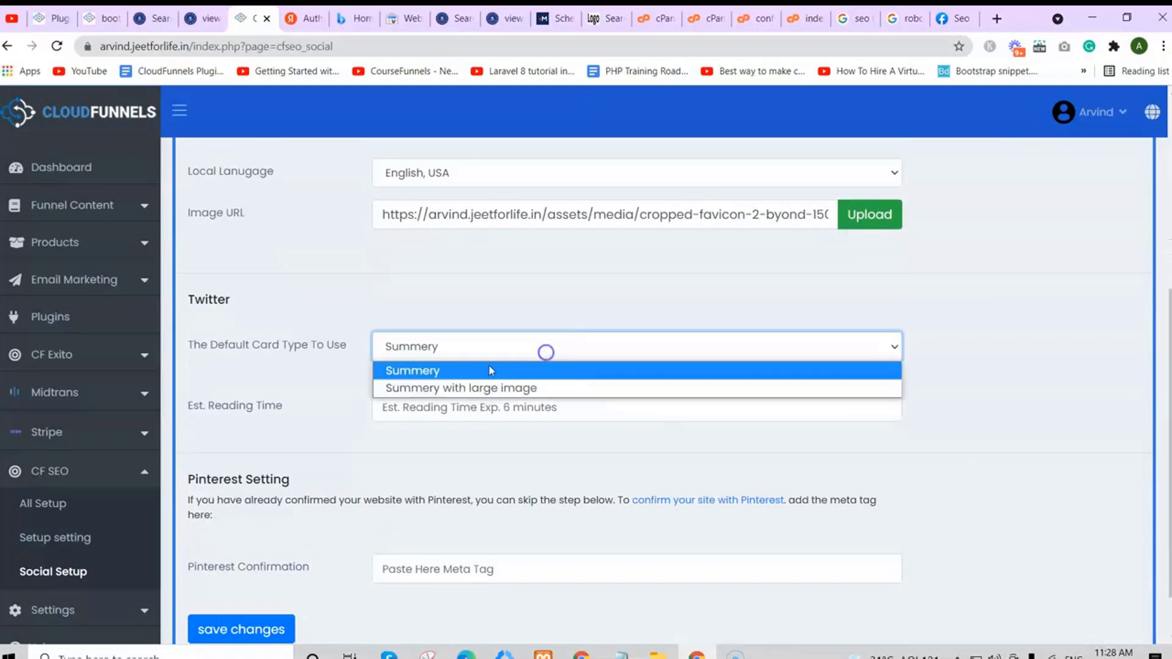
{"action": "left_click", "coordinate": [444, 371]}
{"action": "left_click", "coordinate": [459, 397]}
{"action": "left_click", "coordinate": [410, 447]}
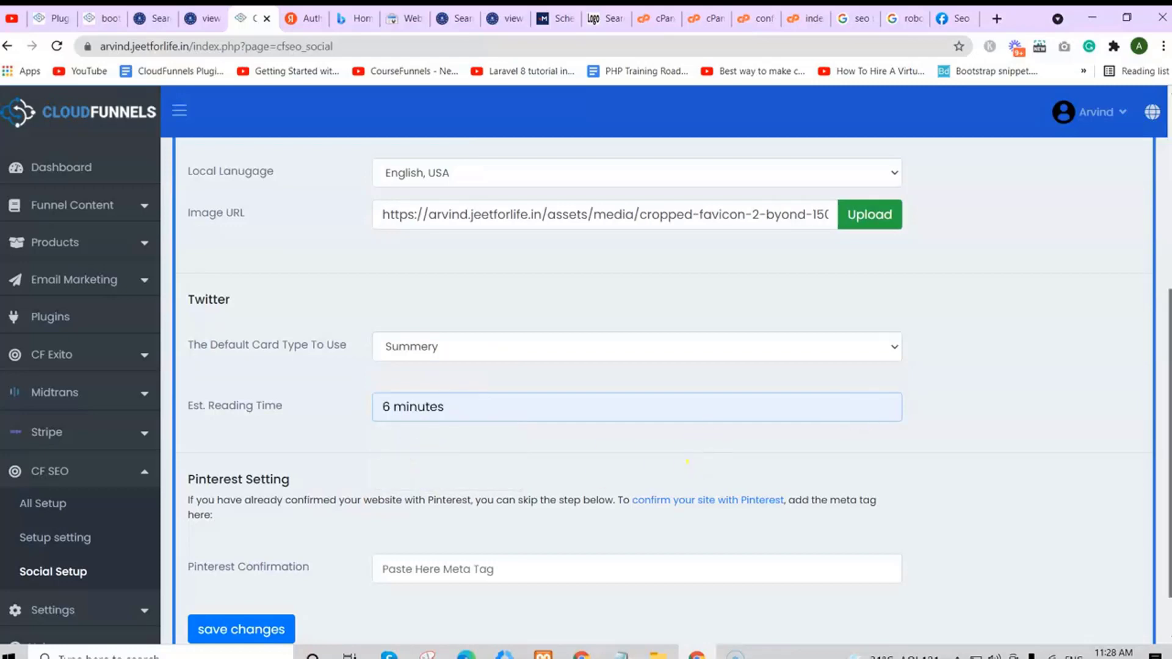
{"action": "scroll", "coordinate": [700, 450], "scroll_direction": "down", "scroll_amount": 1}
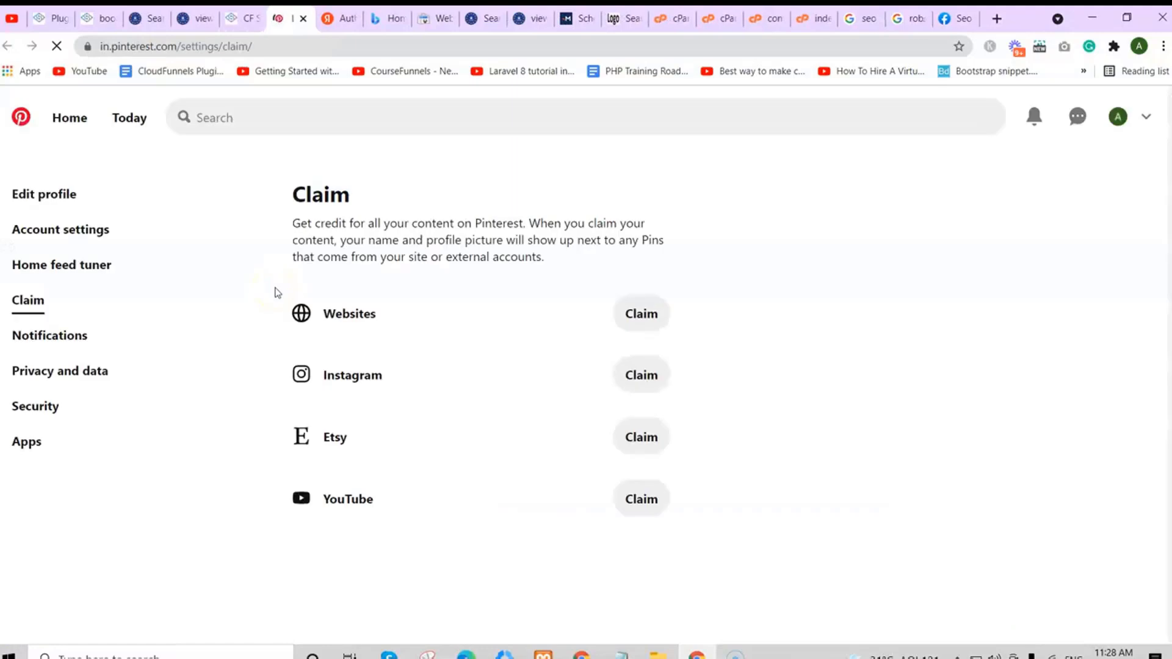
Copy Pinterest's website-claim HTML tag into the Pinterest Confirmation field and save.
{"action": "left_click", "coordinate": [641, 315]}
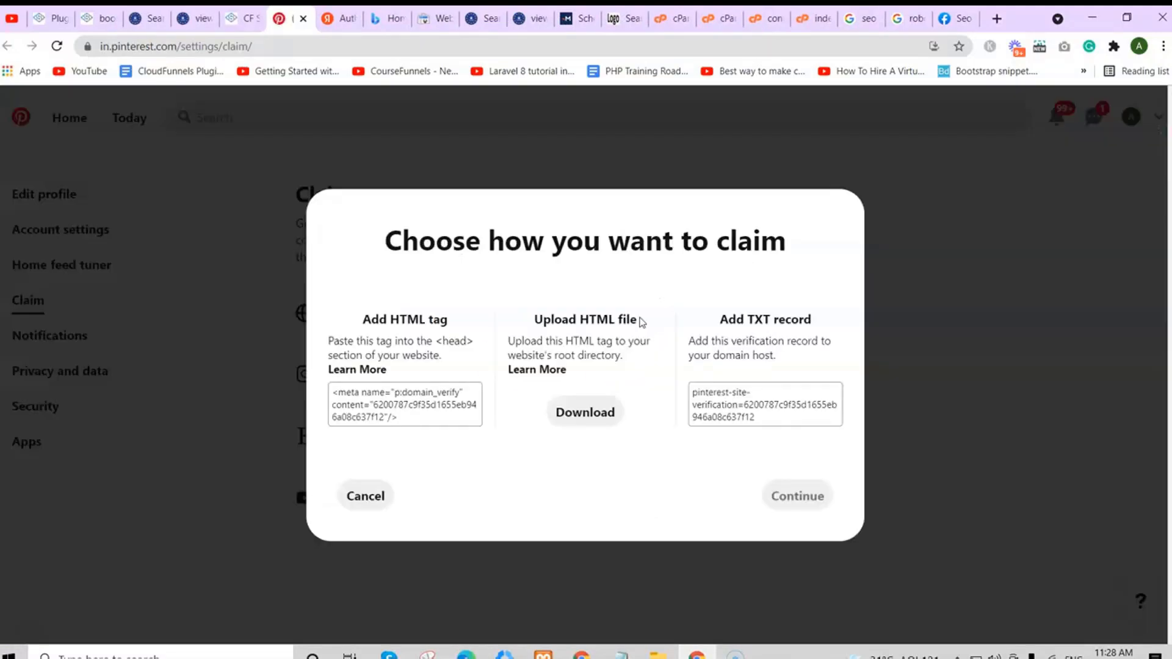
{"action": "left_click", "coordinate": [391, 406]}
{"action": "key", "text": "ctrl+shift+Tab"}
{"action": "left_click", "coordinate": [492, 503]}
{"action": "key", "text": "ctrl+v"}
{"action": "left_click", "coordinate": [275, 567]}
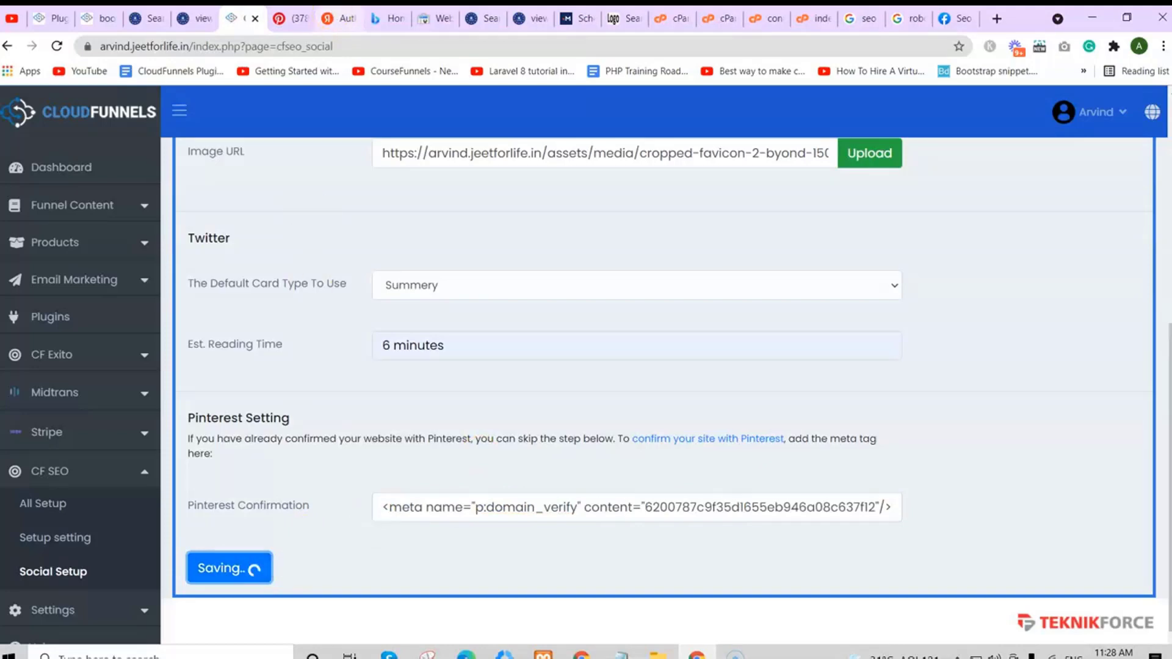
Enter the optin page URL in Pinterest's claim dialog, verify it and finish the claim.
{"action": "key", "text": "ctrl+Tab"}
{"action": "key", "text": "ctrl+Tab"}
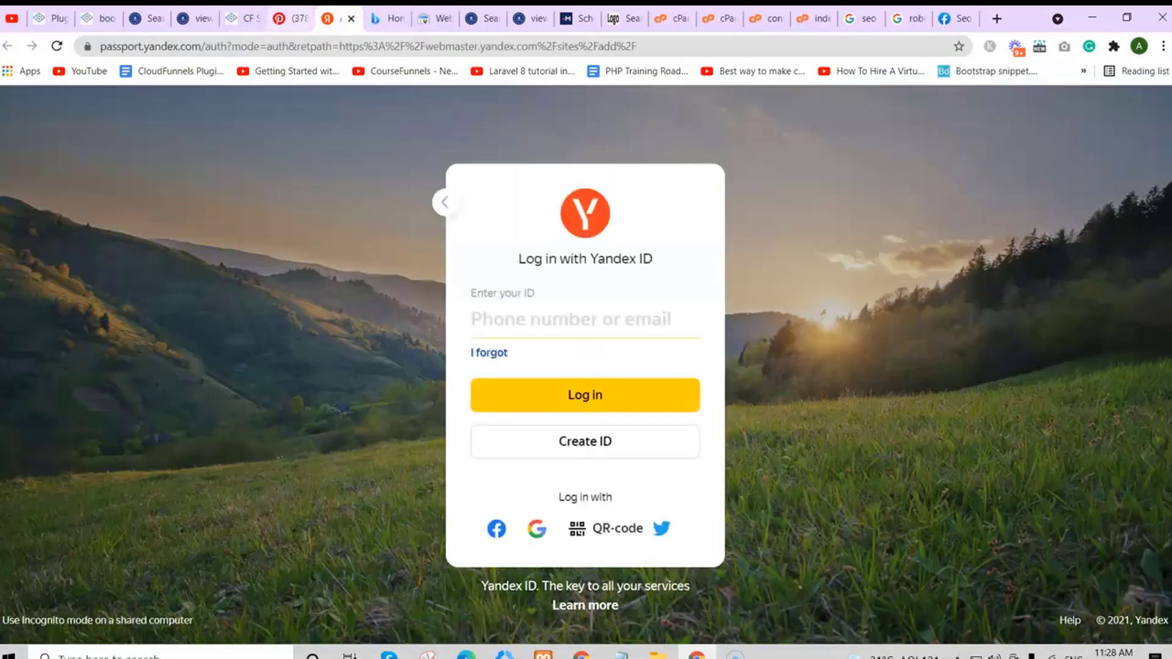
{"action": "key", "text": "ctrl+shift+Tab"}
{"action": "key", "text": "ctrl+shift+Tab"}
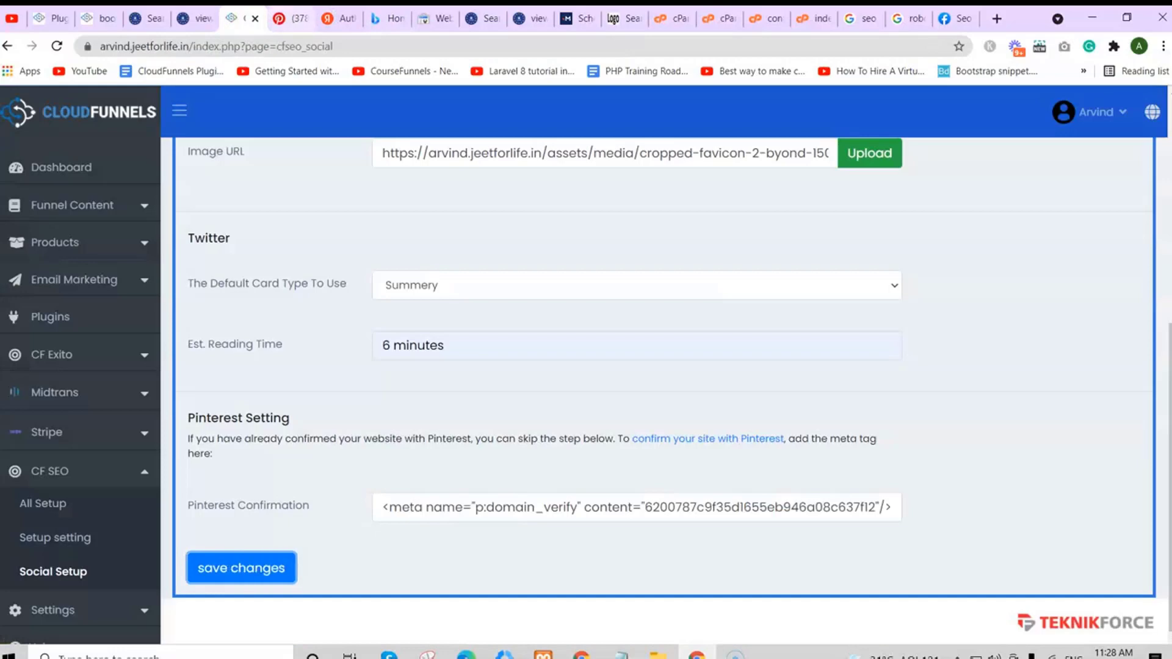
{"action": "left_click", "coordinate": [287, 18]}
{"action": "left_click", "coordinate": [797, 492]}
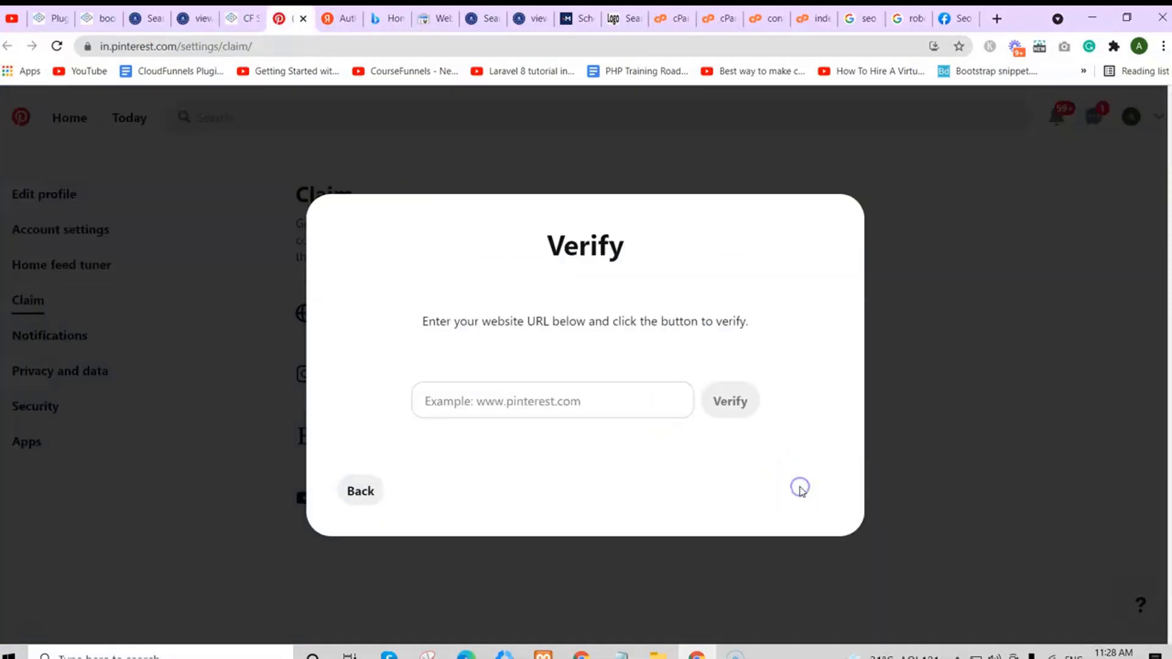
{"action": "left_click", "coordinate": [604, 401]}
{"action": "key", "text": "ctrl+shift+Tab"}
{"action": "key", "text": "ctrl+shift+Tab"}
{"action": "key", "text": "ctrl+shift+Tab"}
{"action": "left_click", "coordinate": [277, 42]}
{"action": "key", "text": "ctrl+c"}
{"action": "left_click", "coordinate": [292, 20]}
{"action": "key", "text": "ctrl+v"}
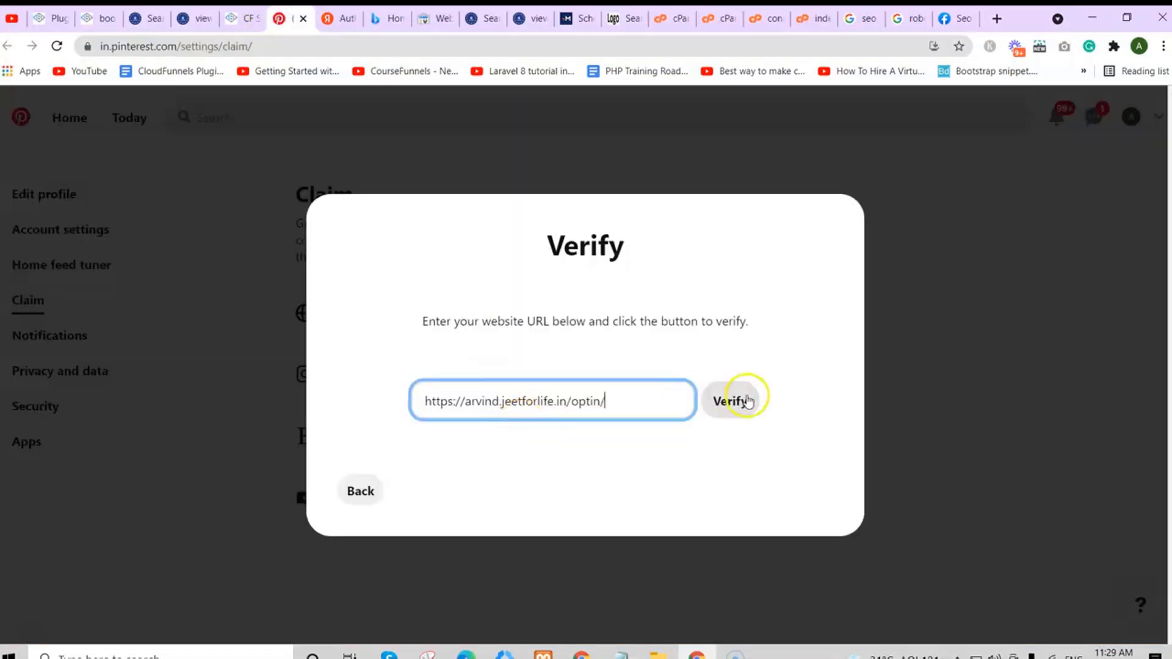
{"action": "left_click", "coordinate": [738, 400]}
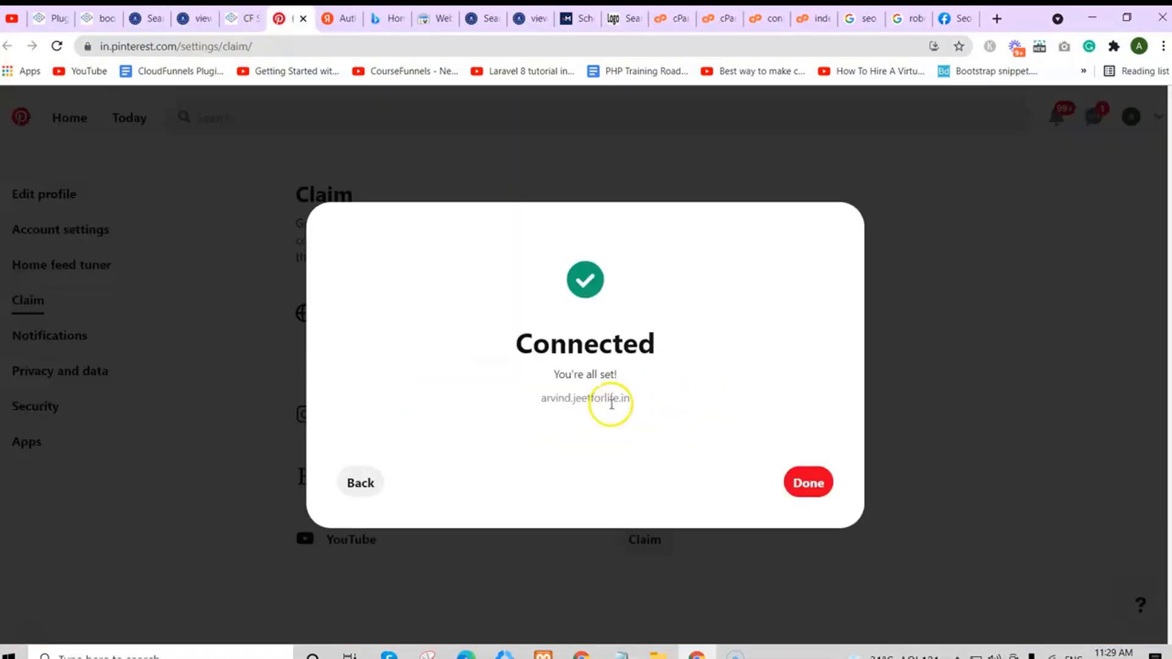
{"action": "left_click", "coordinate": [809, 484]}
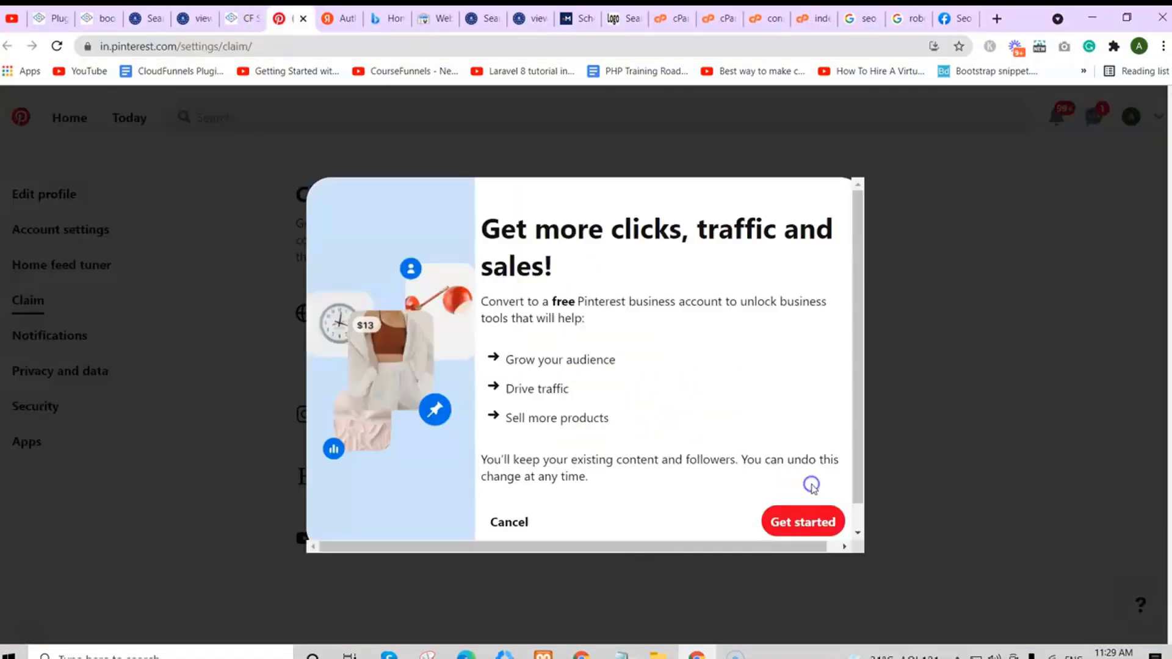
Reload the optin page and inspect its source for the SEO, social and Pinterest meta tags.
{"action": "left_click", "coordinate": [147, 18]}
{"action": "left_click", "coordinate": [55, 46]}
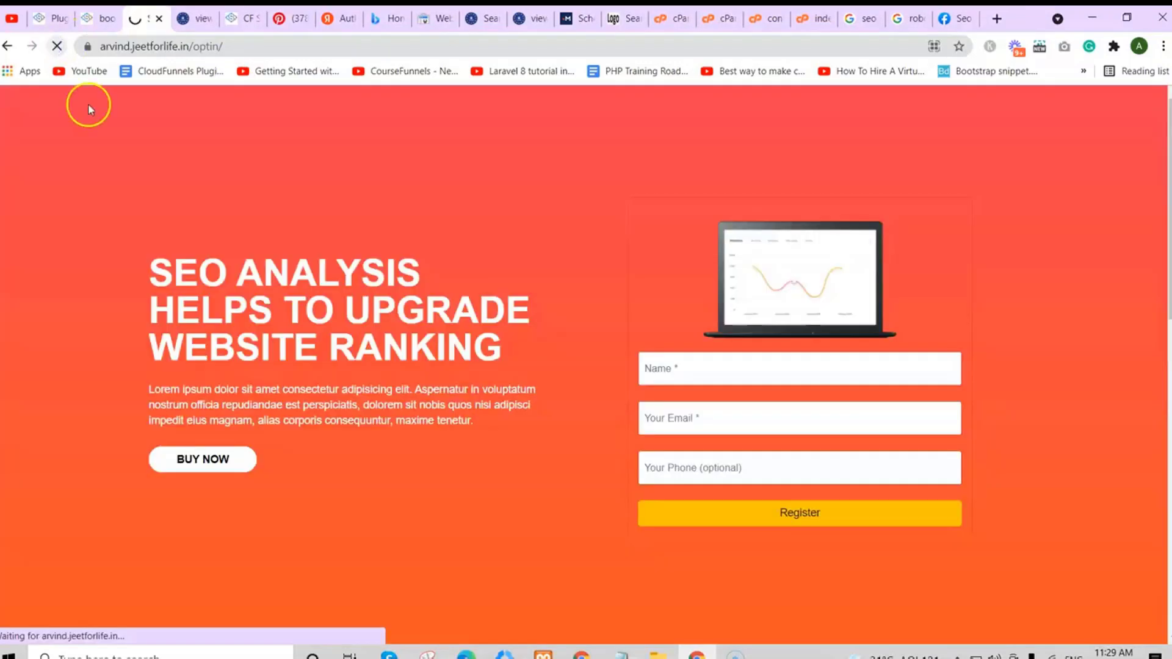
{"action": "key", "text": "ctrl+u"}
{"action": "left_click_drag", "start_coordinate": [18, 279], "coordinate": [248, 522]}
{"action": "left_click", "coordinate": [249, 522]}
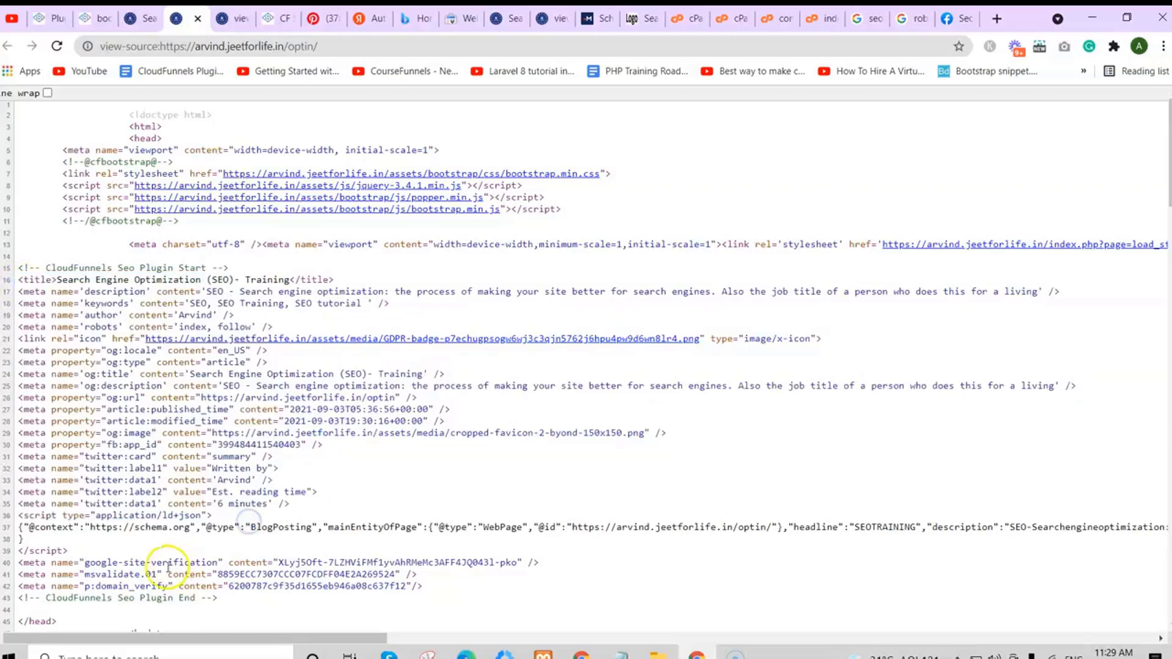
{"action": "double_click", "coordinate": [279, 586]}
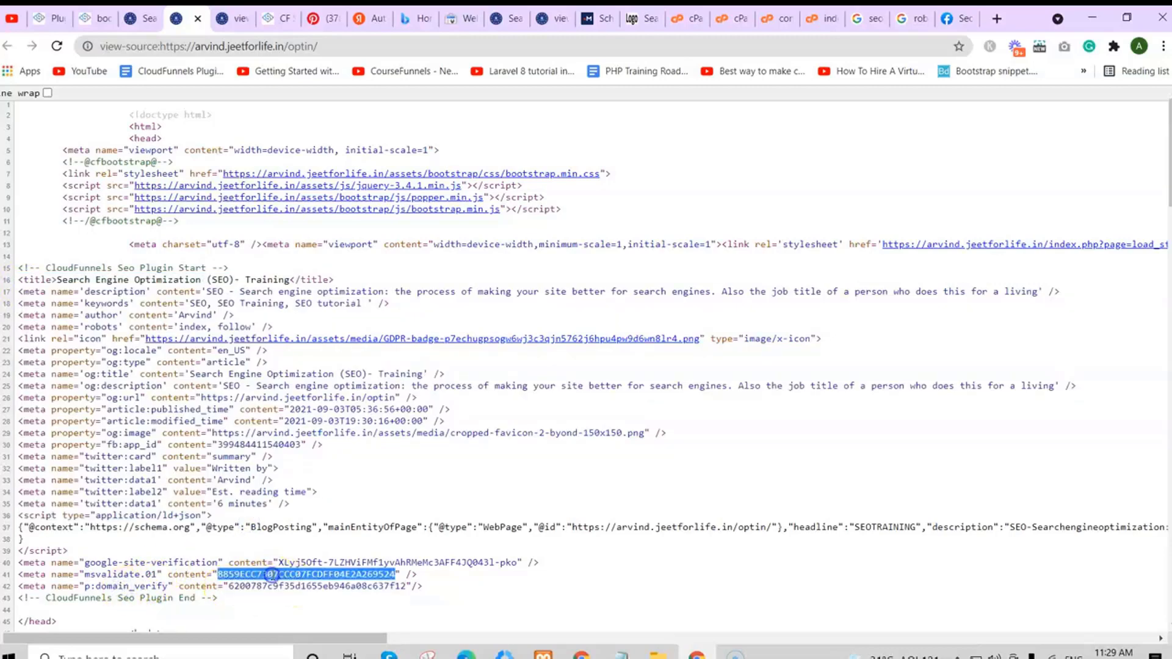
{"action": "key", "text": "ctrl+Tab"}
{"action": "key", "text": "ctrl+Tab"}
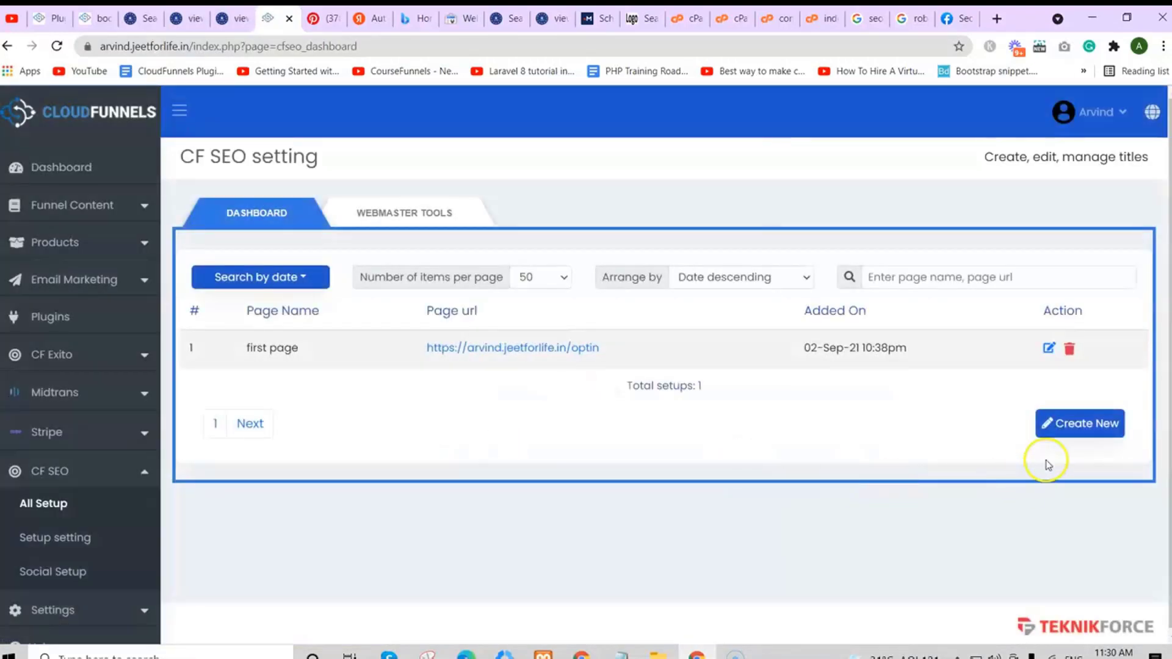
Start a new SEO setup named 'Second Page' with ':' separator for the /test/optin page.
{"action": "left_click", "coordinate": [1063, 427]}
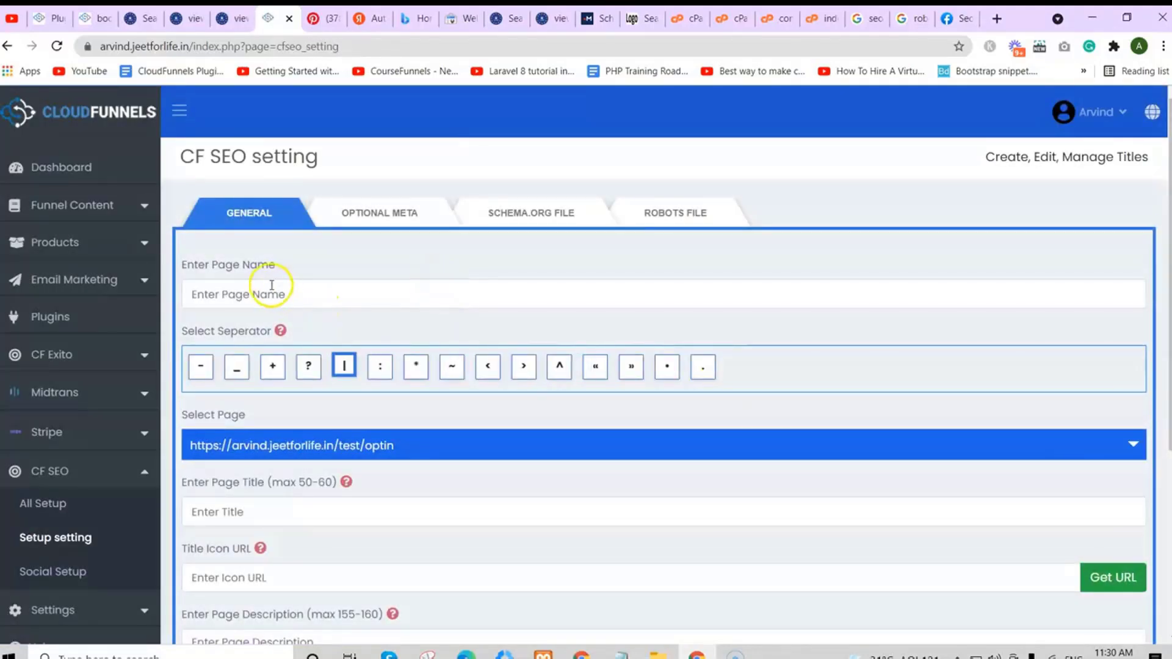
{"action": "left_click", "coordinate": [281, 292]}
{"action": "left_click", "coordinate": [259, 360]}
{"action": "left_click", "coordinate": [388, 372]}
{"action": "left_click", "coordinate": [407, 446]}
{"action": "left_click", "coordinate": [385, 449]}
Fill in the saved title and icon URL, reuse the title as description, add keywords 'keyword , keyword', and save.
{"action": "scroll", "coordinate": [1147, 318], "scroll_direction": "down", "scroll_amount": 3}
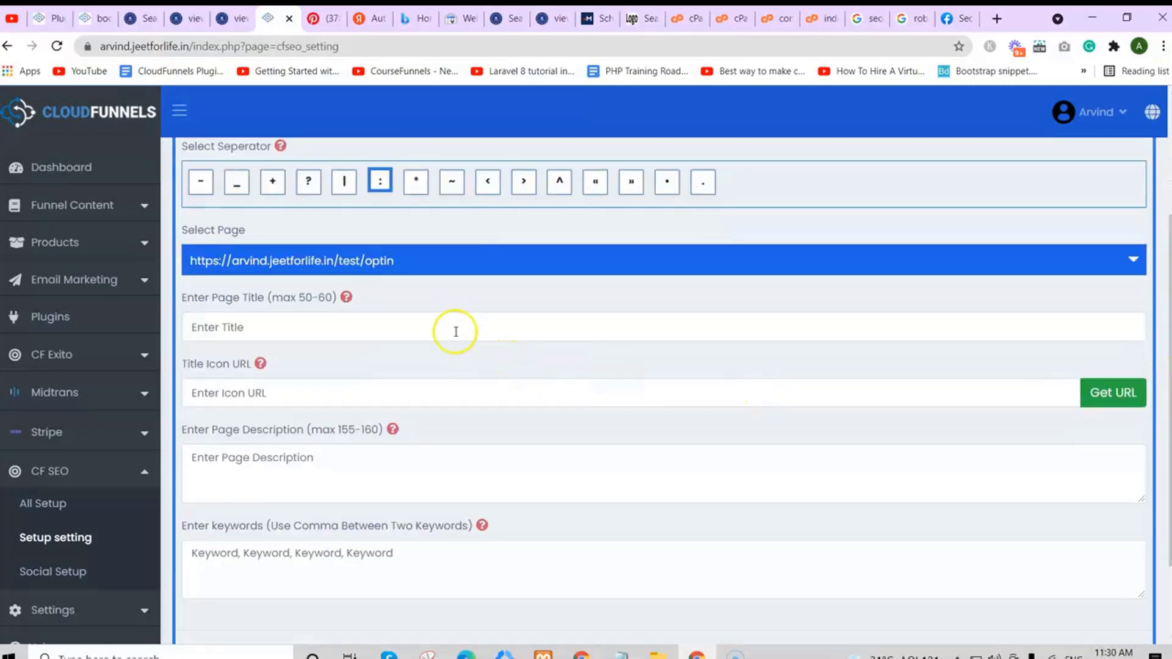
{"action": "left_click", "coordinate": [450, 327]}
{"action": "left_click", "coordinate": [366, 387]}
{"action": "triple_click", "coordinate": [620, 318]}
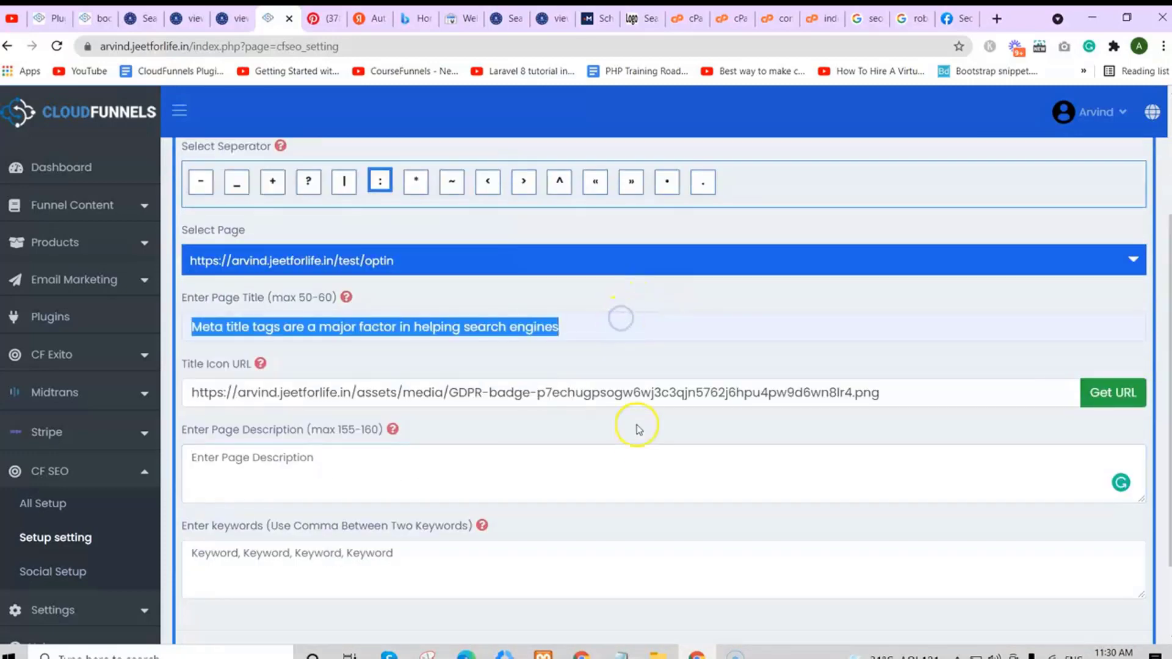
{"action": "left_click", "coordinate": [636, 466]}
{"action": "key", "text": "ctrl+v"}
{"action": "left_click", "coordinate": [605, 556]}
{"action": "type", "text": "keyword , keyword"}
{"action": "scroll", "coordinate": [606, 556], "scroll_direction": "down", "scroll_amount": 2}
{"action": "left_click", "coordinate": [272, 571]}
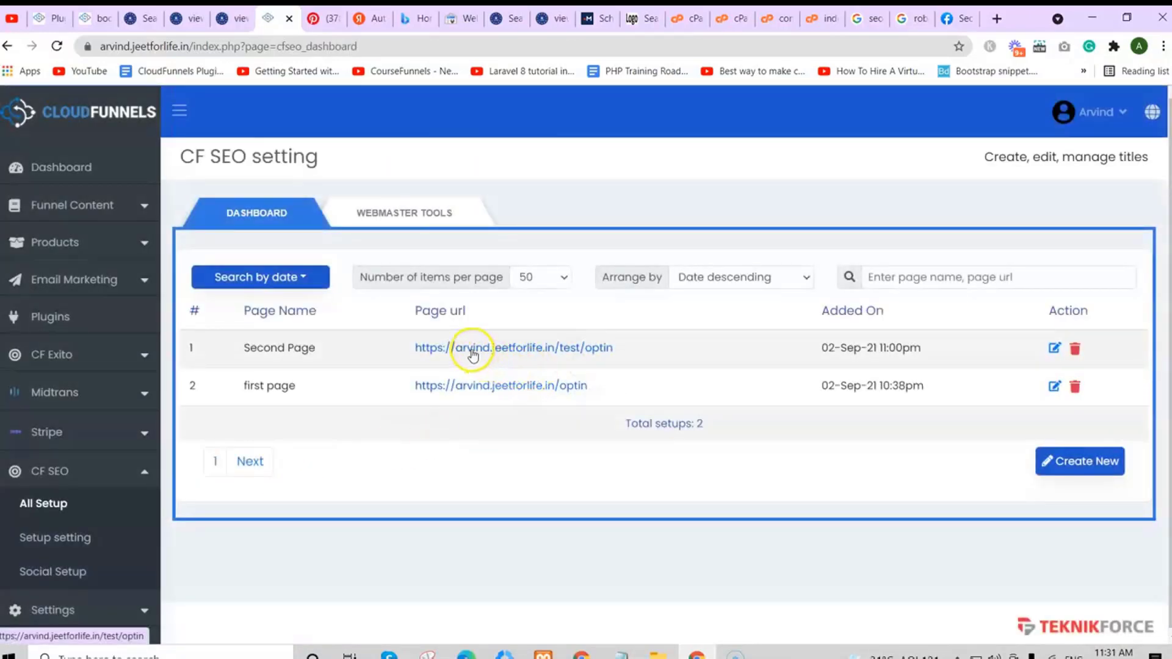
Open the live /test/optin page, check its logo and page context menus, and select its web address.
{"action": "left_click", "coordinate": [472, 353]}
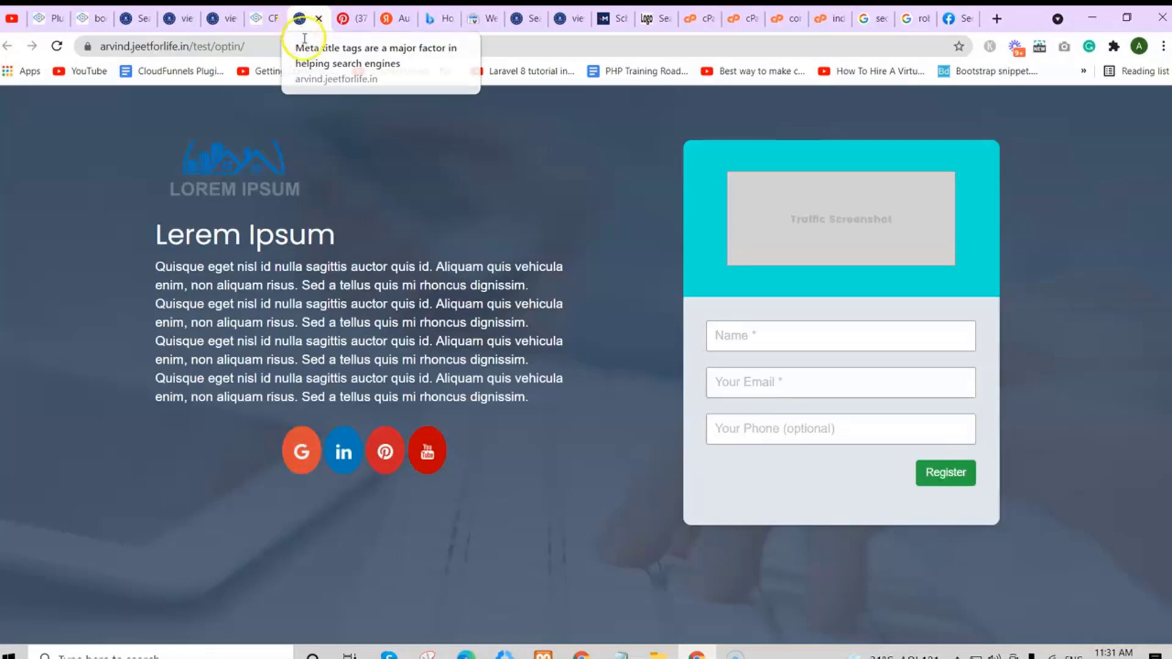
{"action": "right_click", "coordinate": [184, 166]}
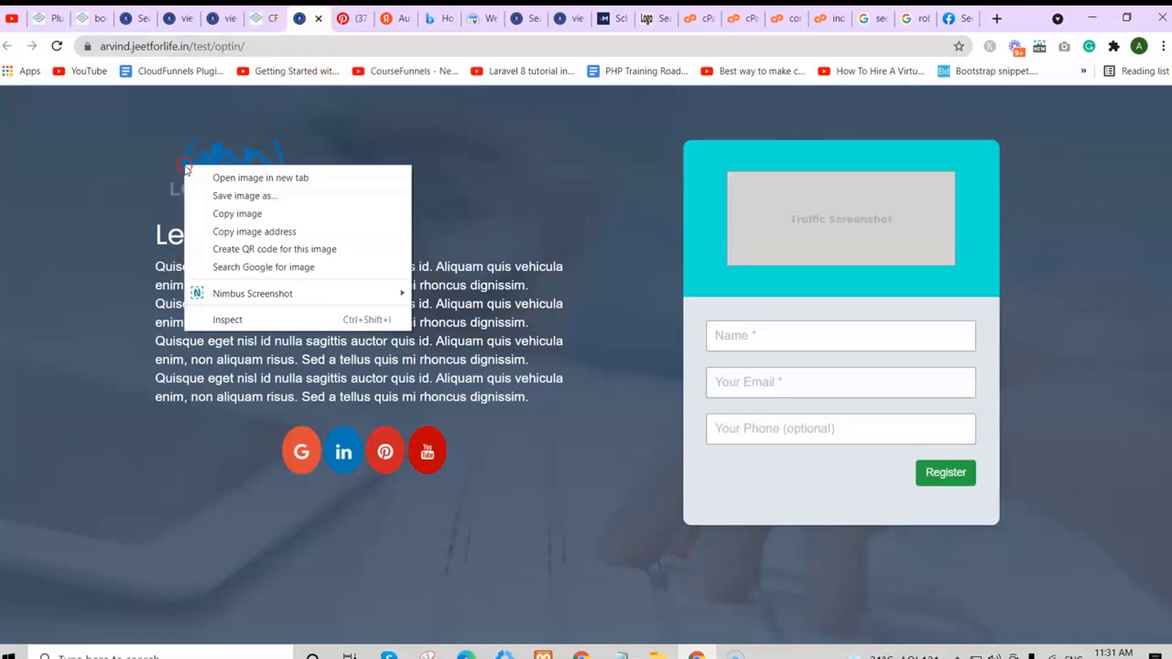
{"action": "right_click", "coordinate": [54, 226]}
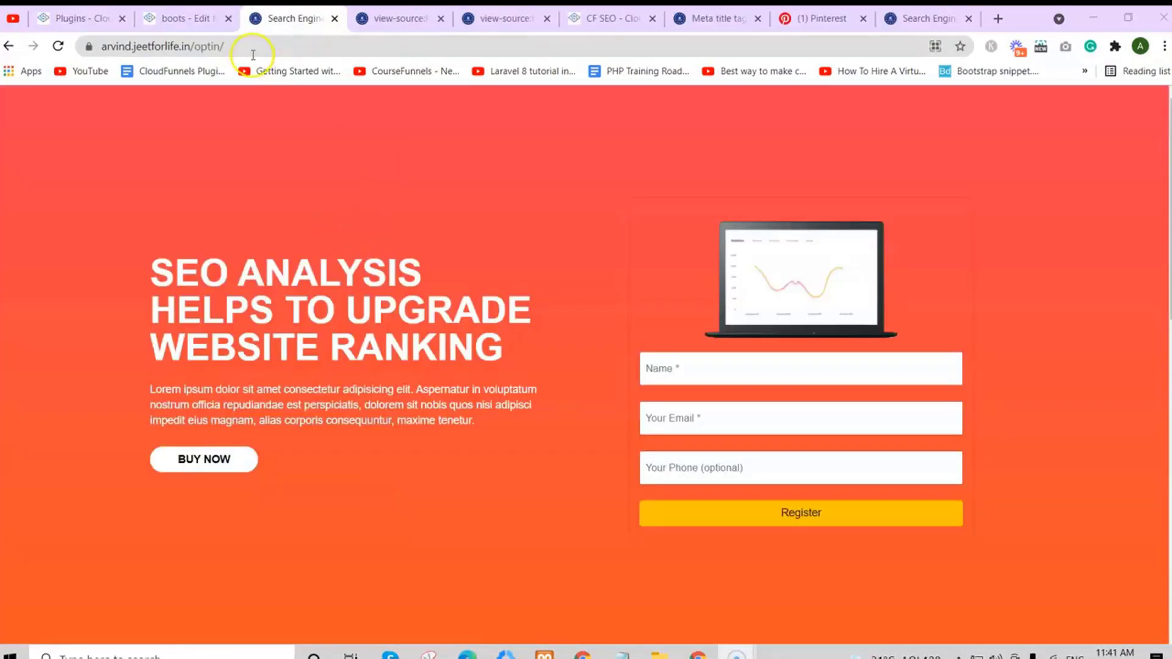
{"action": "left_click", "coordinate": [448, 49]}
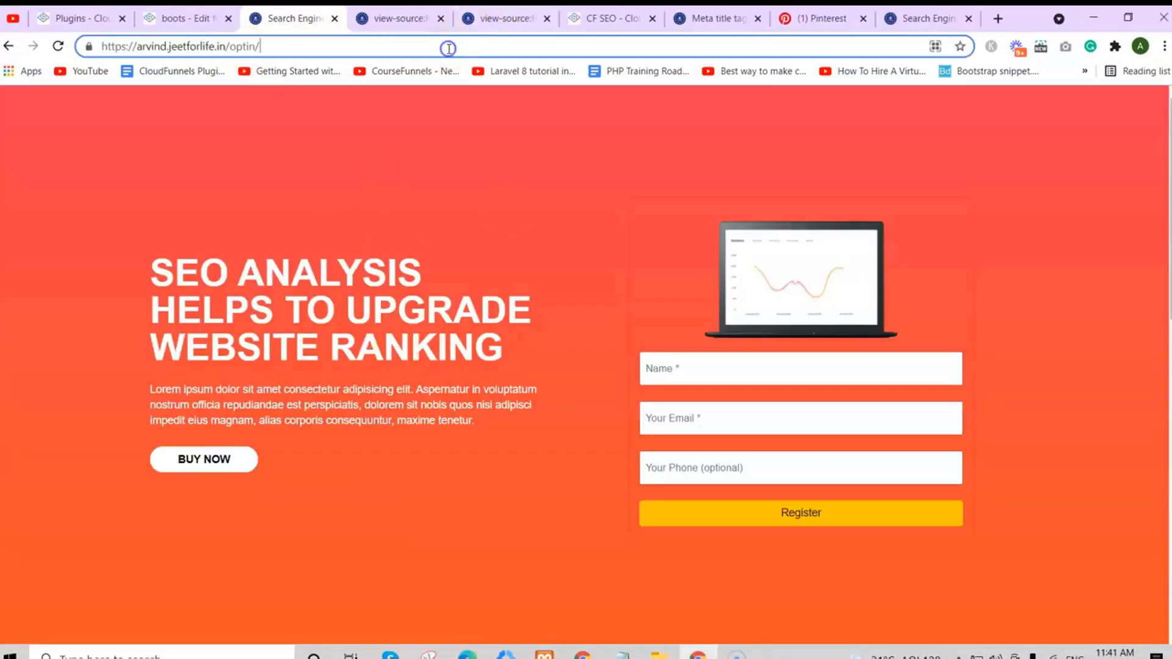
{"action": "key", "text": "ctrl+a"}
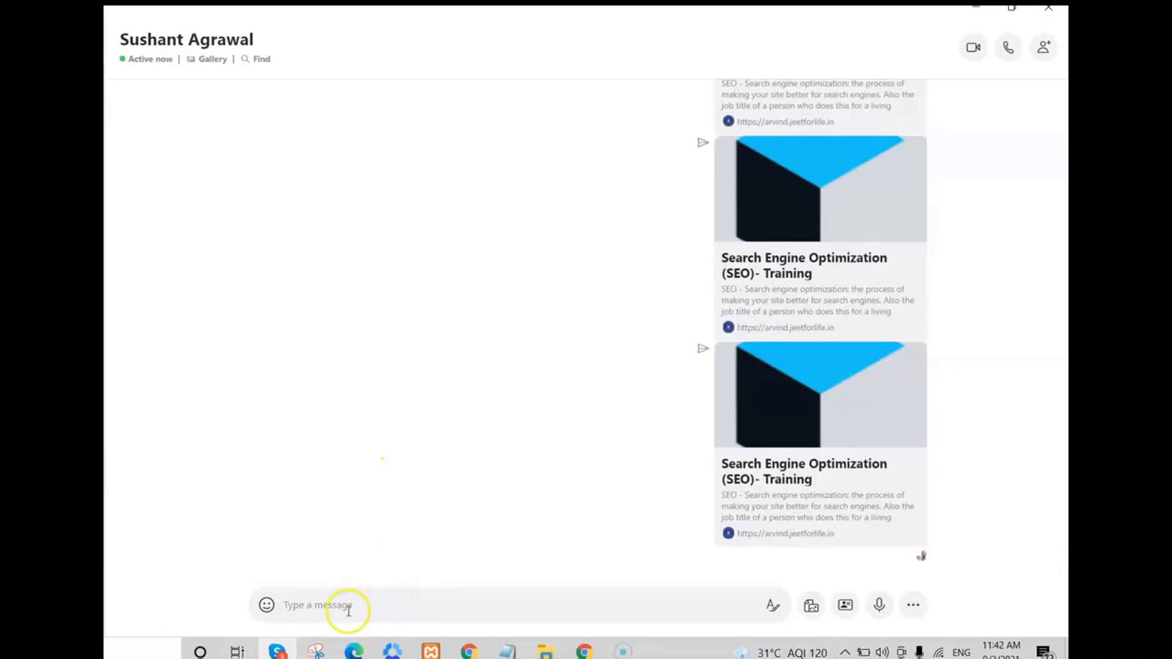
Send the optin page address as a Skype chat message, then return to the CF SEO dashboard.
{"action": "type", "text": "https://arvind.jeetforlife.in/optin/"}
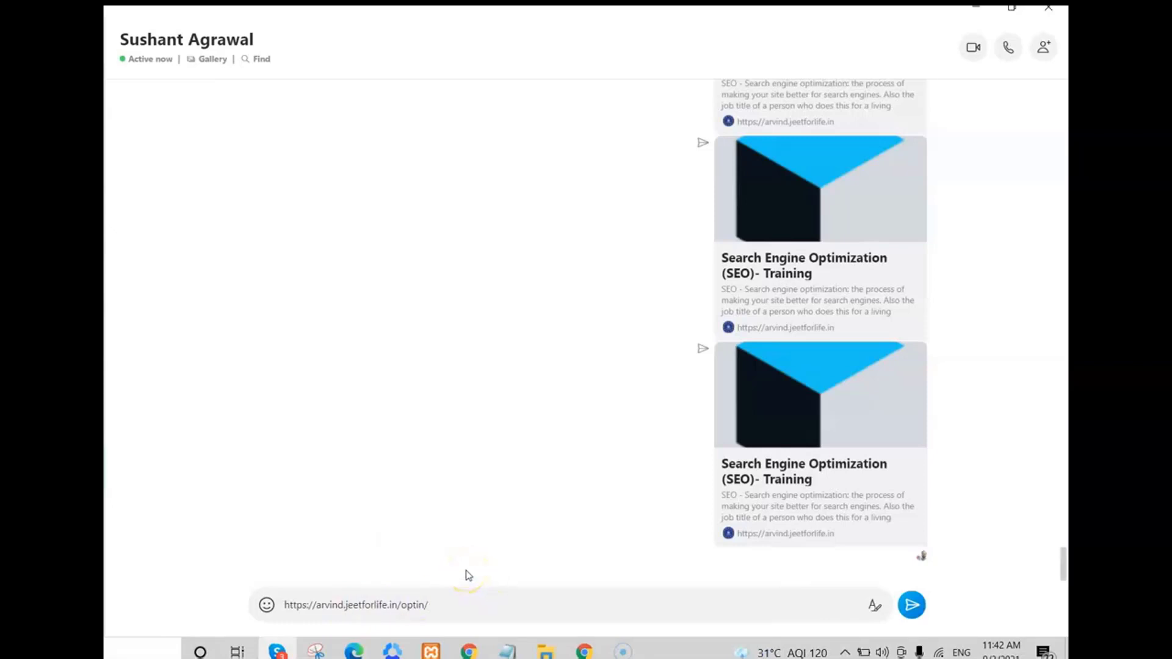
{"action": "key", "text": "Return"}
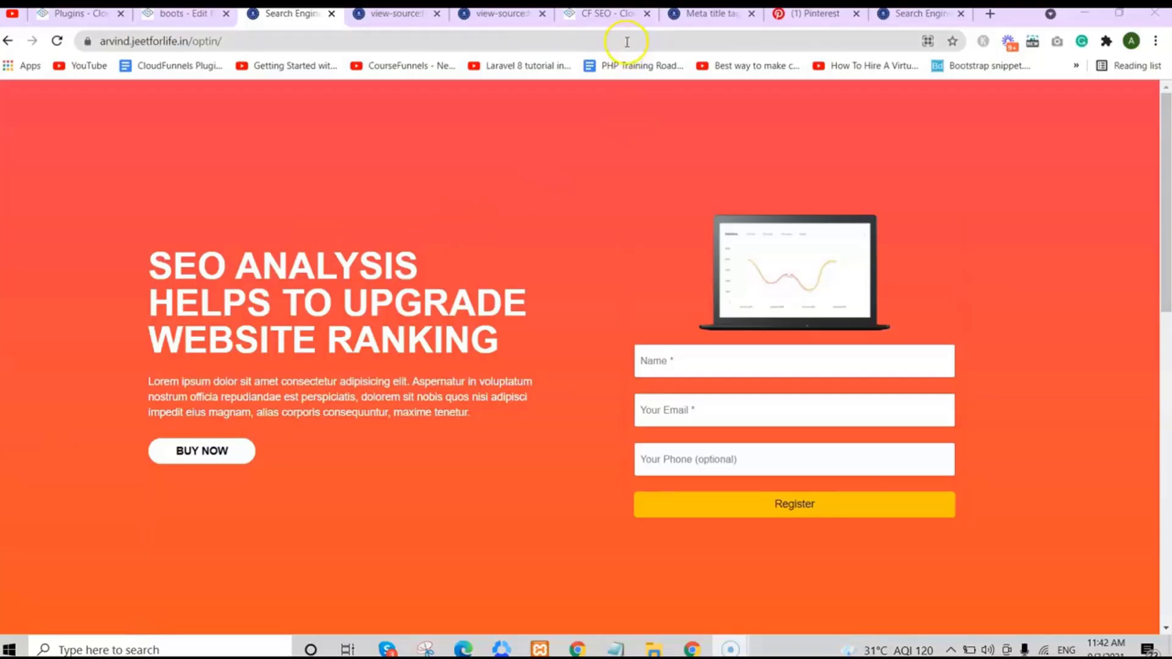
{"action": "left_click", "coordinate": [595, 13]}
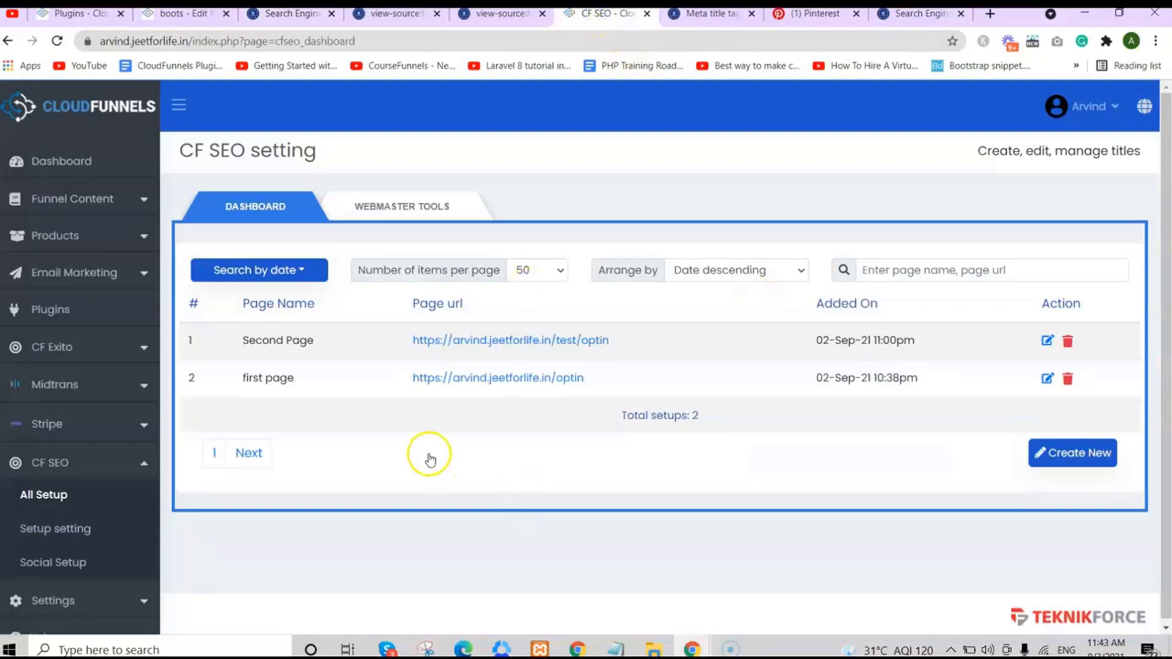